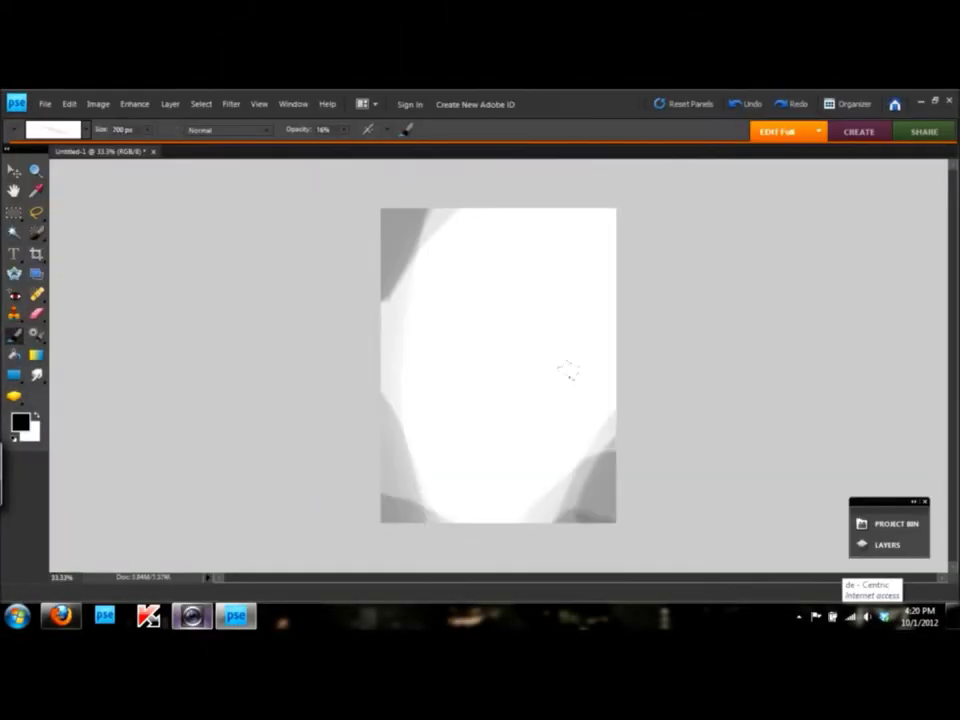
Block in the grey head shape, narrowing the left edge and brightening the top
mouse_move(567, 372)
mouse_down()
mouse_move(476, 471)
mouse_move(440, 300)
mouse_move(519, 414)
mouse_move(450, 230)
mouse_up()
mouse_move(283, 266)
mouse_down()
mouse_move(530, 300)
mouse_move(461, 375)
mouse_move(520, 240)
mouse_move(450, 400)
mouse_up()
drag(279, 221, 411, 260)
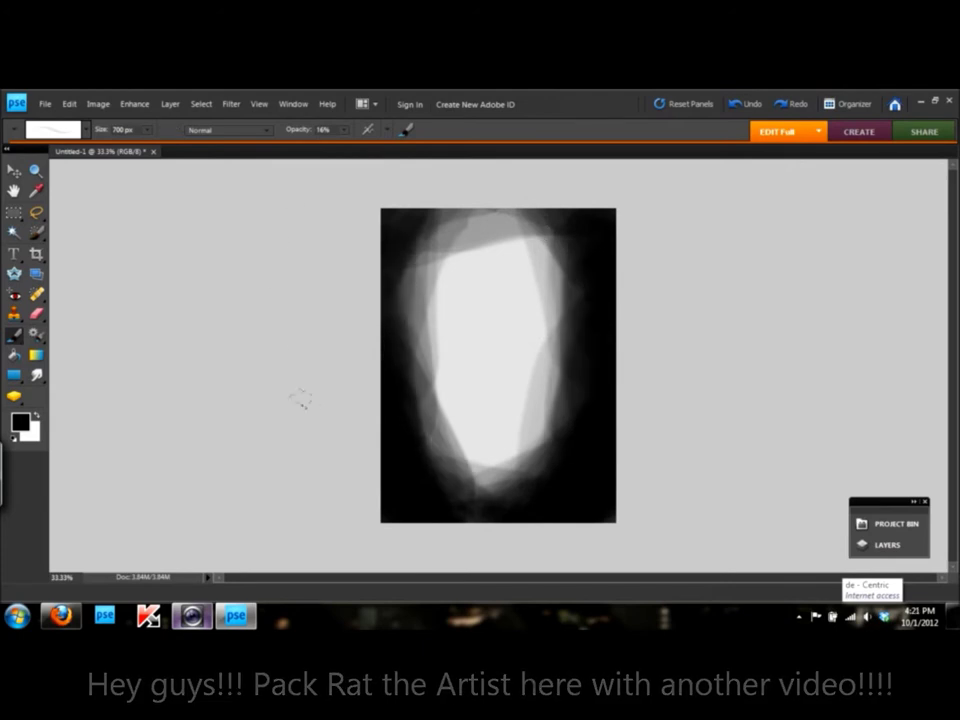
key(x)
mouse_move(272, 289)
mouse_down()
mouse_move(438, 392)
mouse_move(480, 294)
mouse_move(367, 367)
mouse_move(450, 250)
mouse_move(504, 326)
mouse_move(470, 420)
mouse_up()
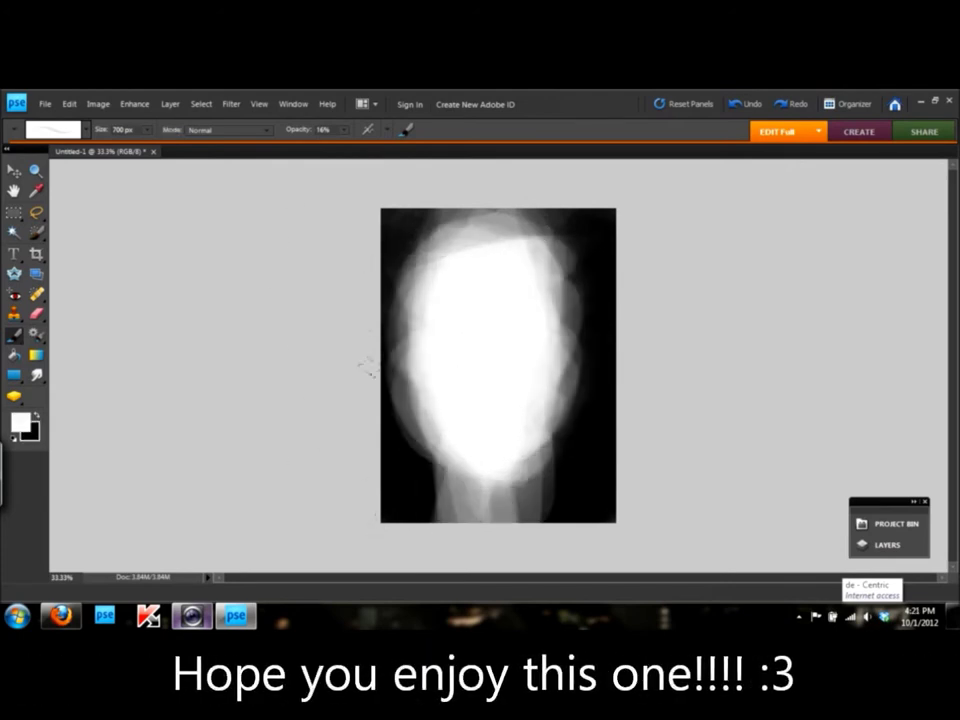
key(x)
Paint dark eye sockets and a dark mouth and chin area on the face
drag(326, 415, 525, 345)
key(ctrl+z)
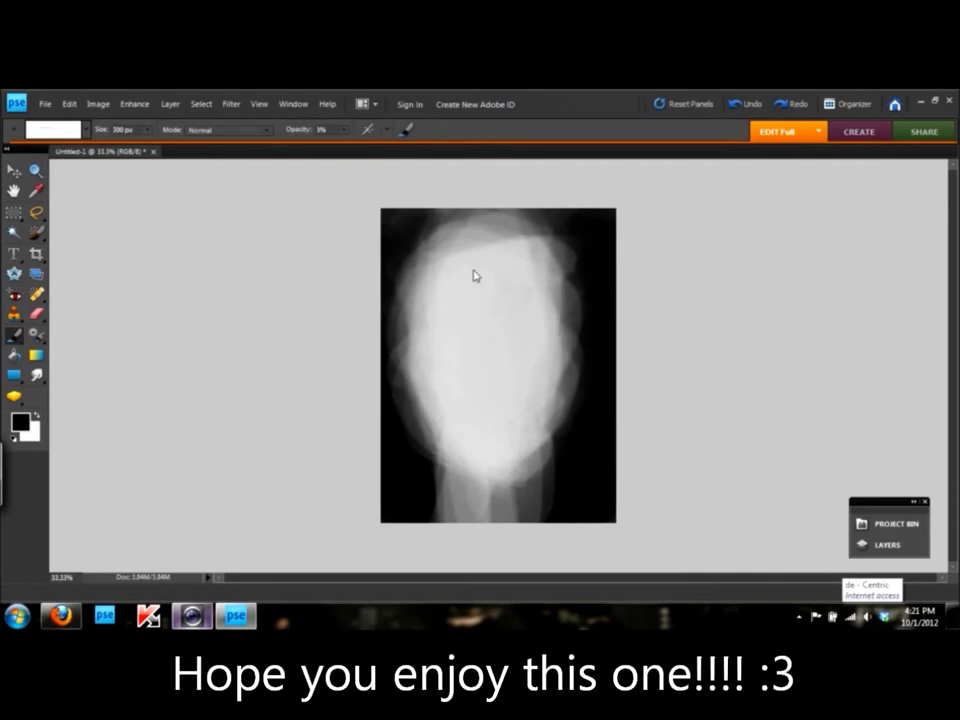
drag(430, 350, 470, 355)
drag(515, 345, 555, 345)
drag(460, 400, 505, 410)
mouse_move(525, 343)
mouse_down()
mouse_move(450, 411)
mouse_move(372, 328)
mouse_up()
key(x)
Scale the whole head down to about 81.5% and shift it up and right
key(v)
key(m)
key(ctrl+a)
key(v)
drag(616, 208, 572, 266)
drag(470, 383, 485, 353)
key(Return)
key(ctrl+d)
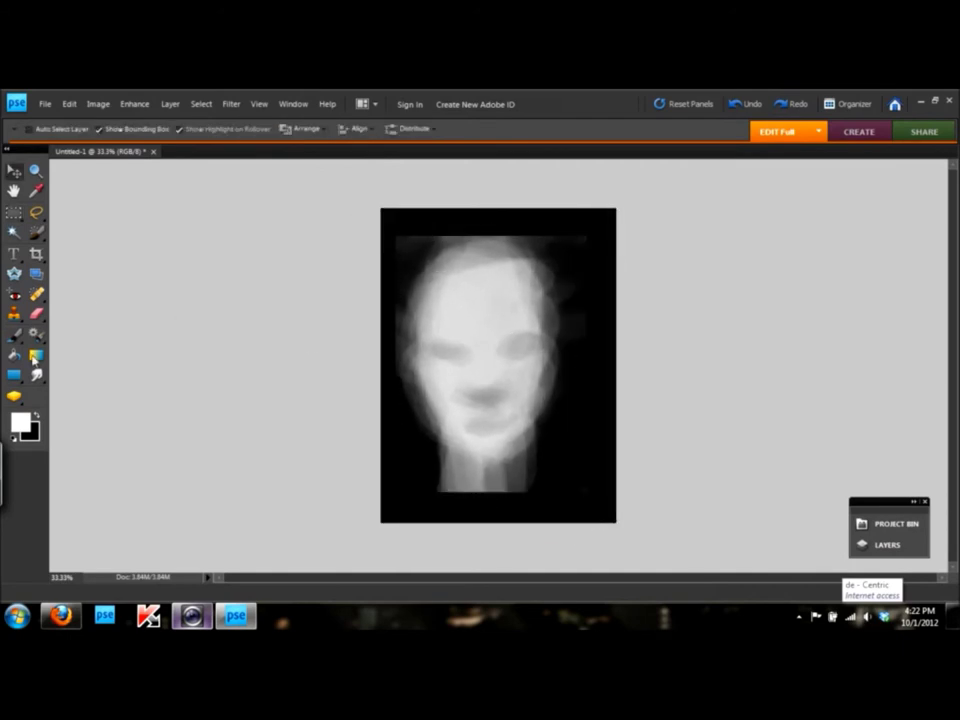
Smudge the neck into streaks and roughen the head's top, jaw and sides
key(r)
click(85, 129)
mouse_move(497, 491)
mouse_down()
mouse_move(480, 520)
mouse_move(433, 520)
mouse_up()
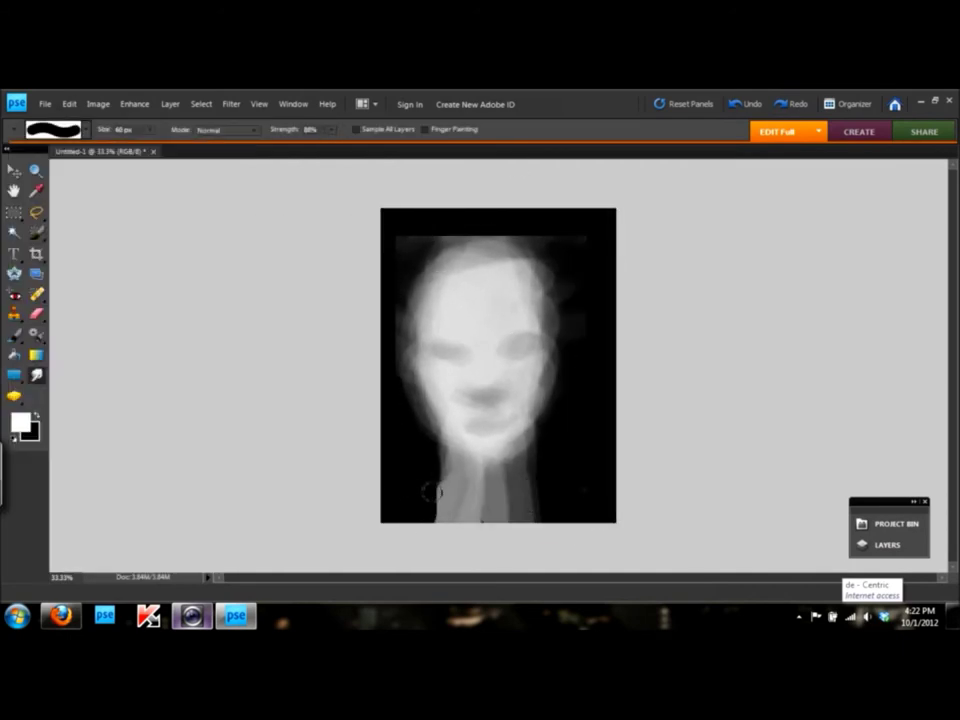
drag(395, 240, 440, 238)
drag(382, 277, 520, 236)
drag(405, 290, 422, 420)
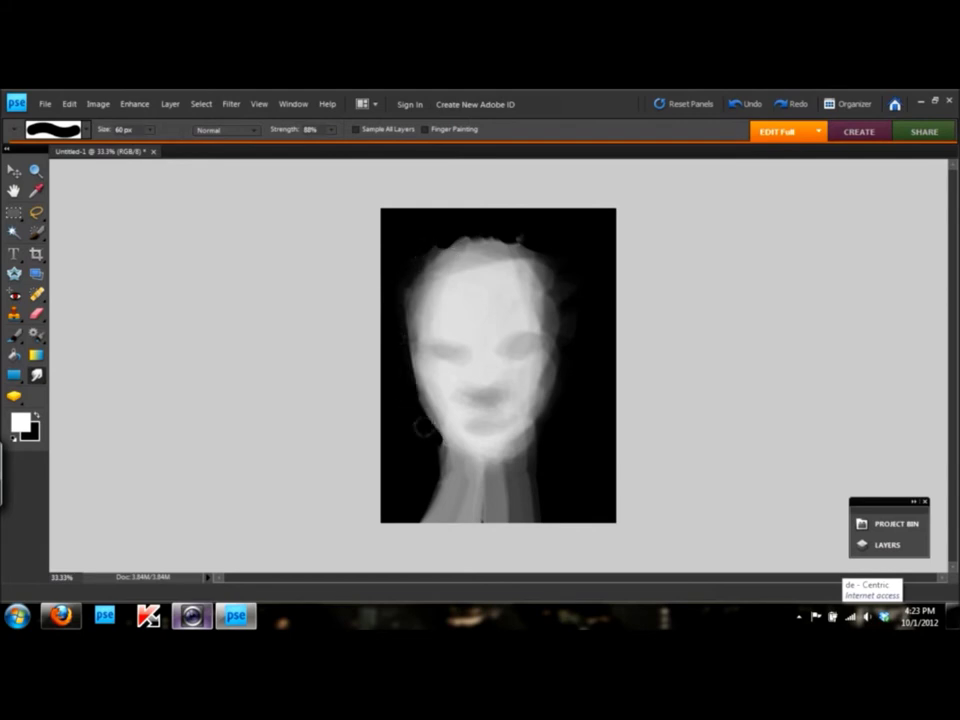
mouse_move(545, 250)
mouse_down()
mouse_move(574, 296)
mouse_move(557, 284)
mouse_up()
Paint pale pointed ears and faint horns with a 300 px brush, and darken the left eye socket
click(14, 334)
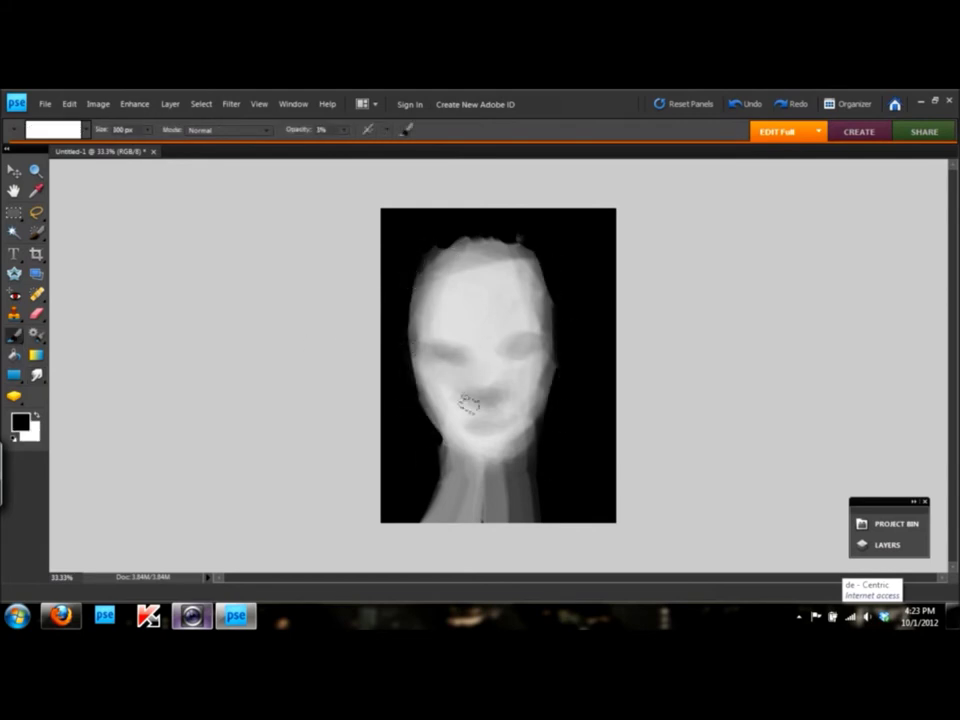
key(bracketright)
key(bracketright)
key(bracketright)
drag(555, 345, 595, 318)
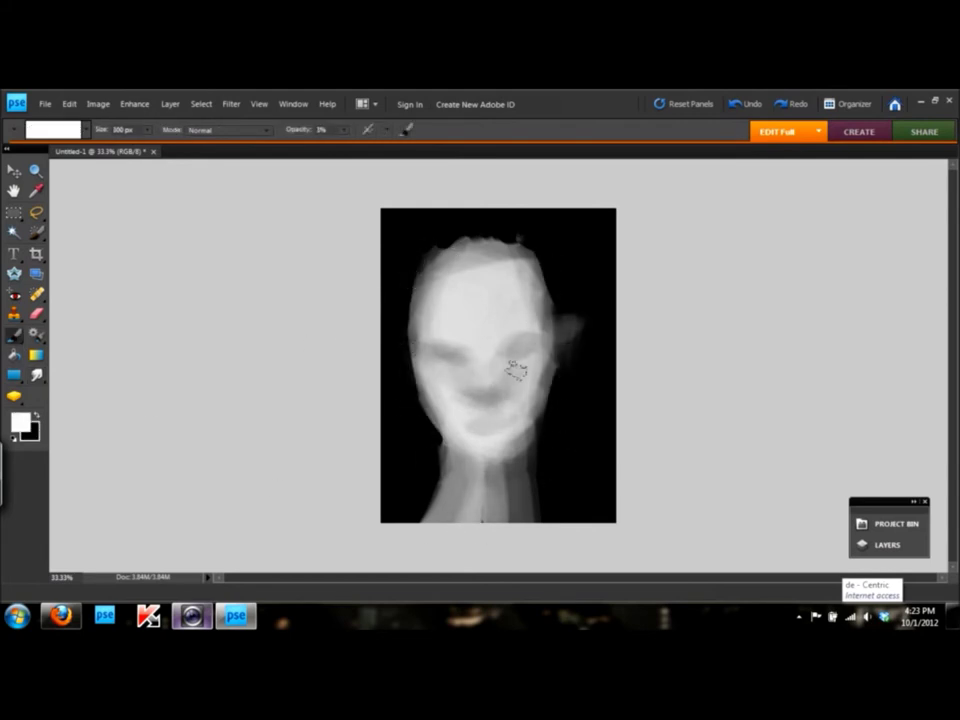
drag(410, 345, 383, 325)
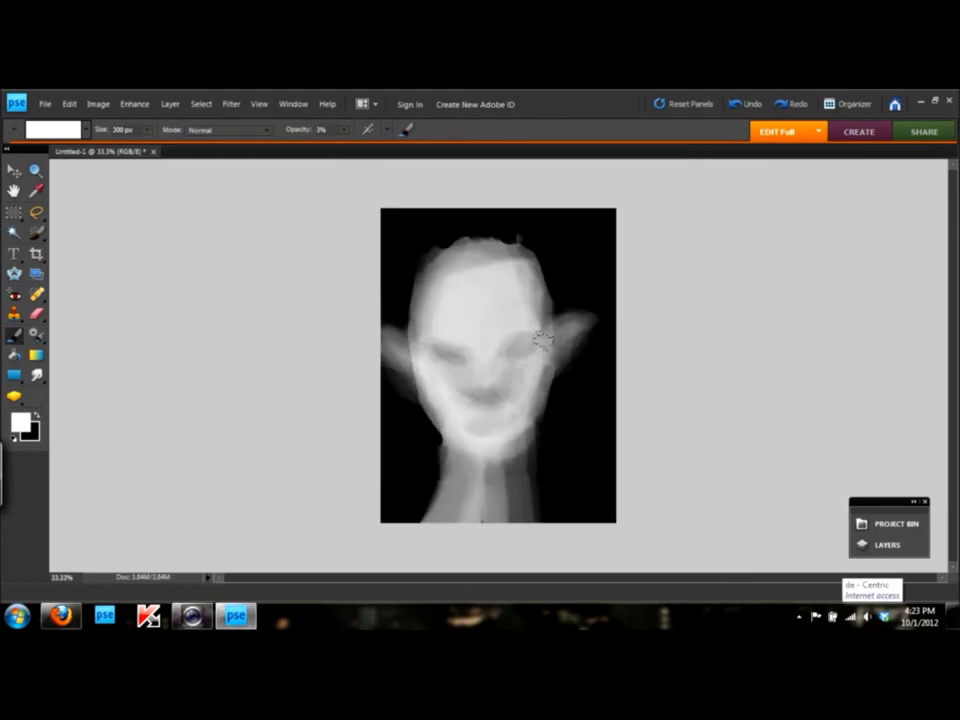
drag(540, 255, 525, 212)
drag(418, 212, 444, 255)
scroll(588, 457, up, 1)
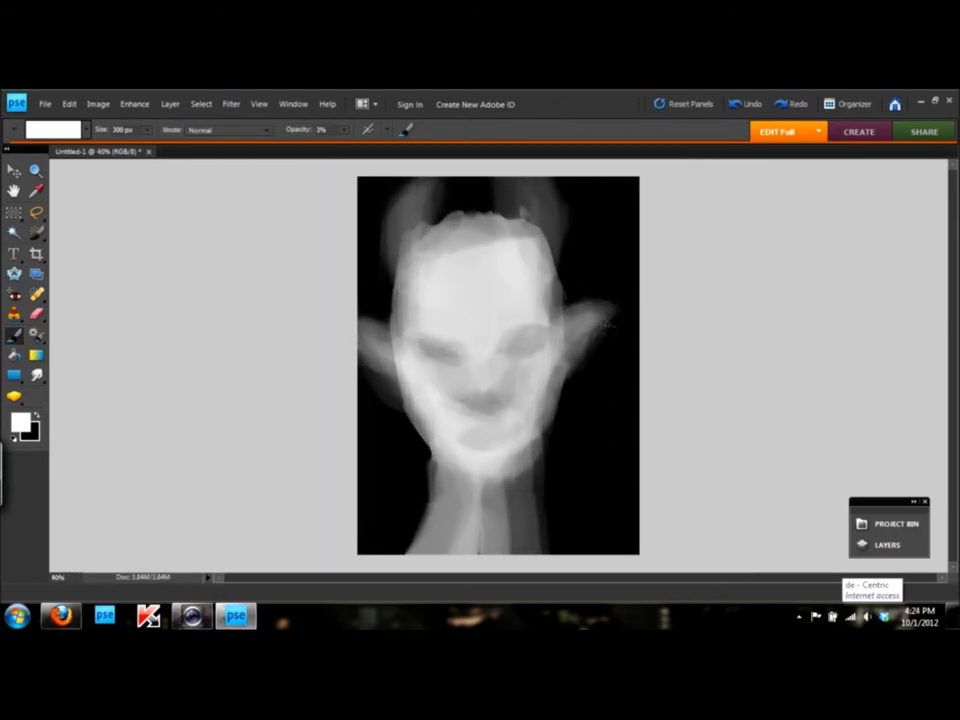
drag(432, 355, 446, 352)
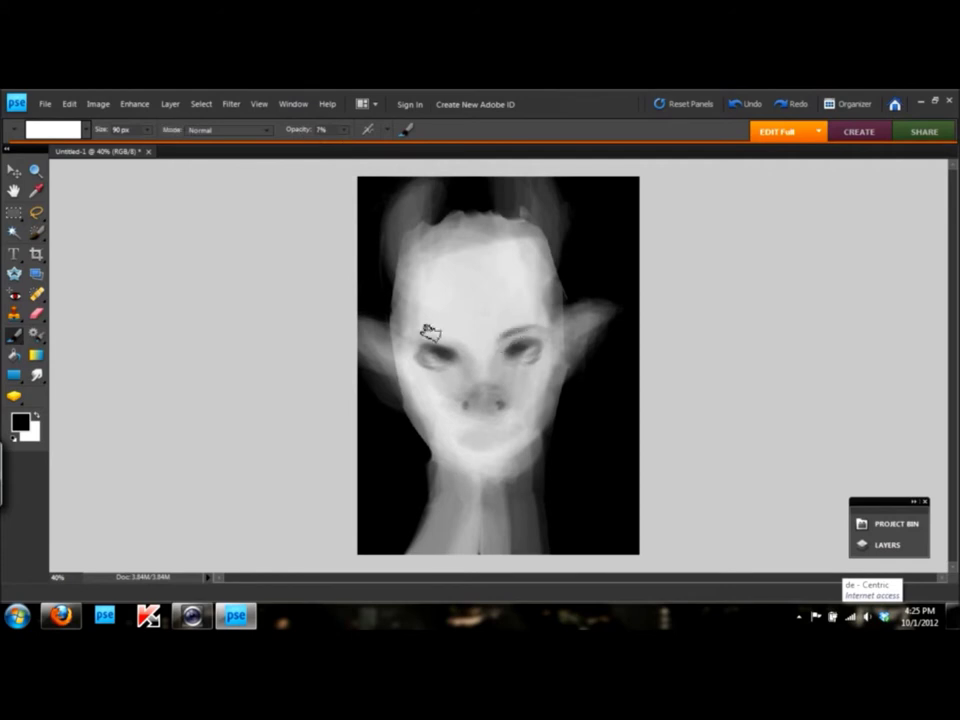
scroll(456, 388, up, 3)
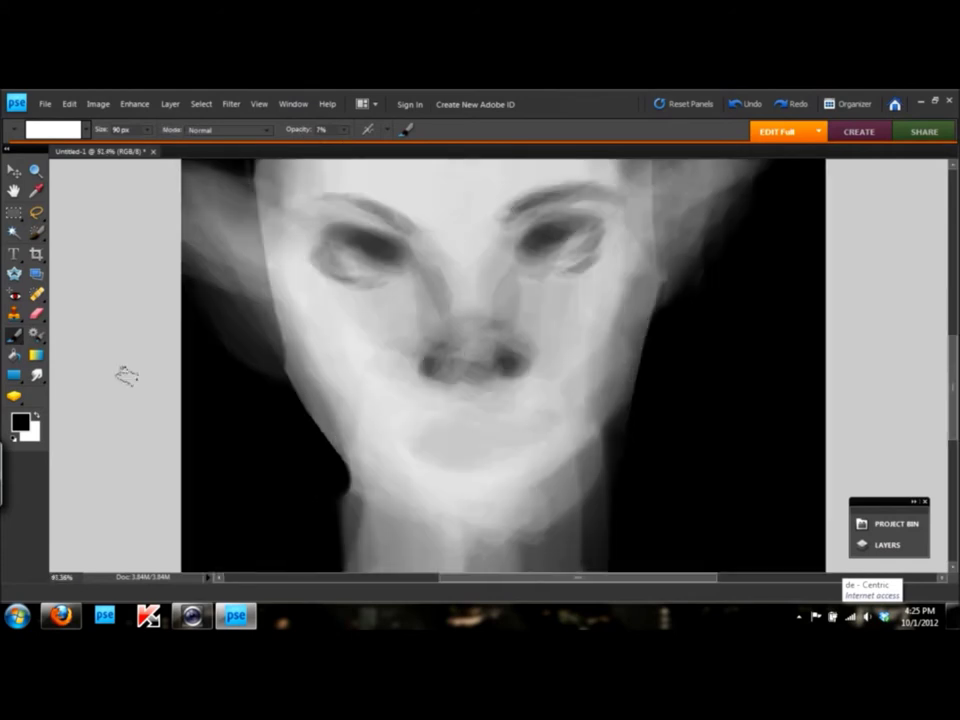
Paint a dark lip line with a 25 px brush and define both eyes' rims and irises
key(bracketleft)
key(bracketleft)
key(bracketleft)
mouse_move(497, 429)
mouse_down()
mouse_move(474, 435)
mouse_move(521, 432)
mouse_move(454, 435)
mouse_move(506, 450)
mouse_move(443, 439)
mouse_move(495, 435)
mouse_up()
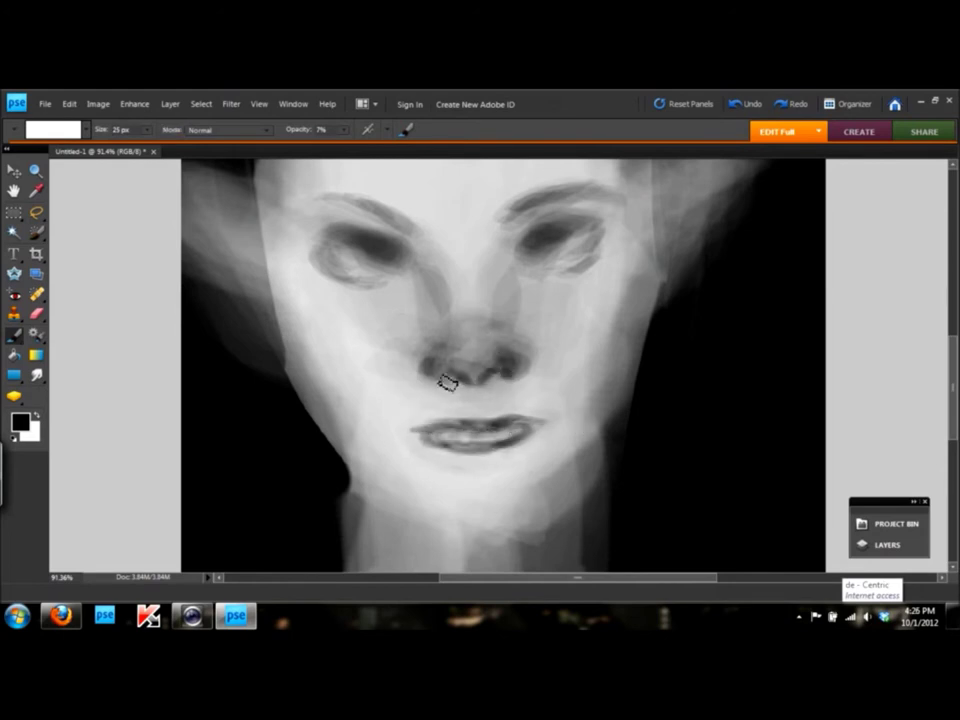
key(x)
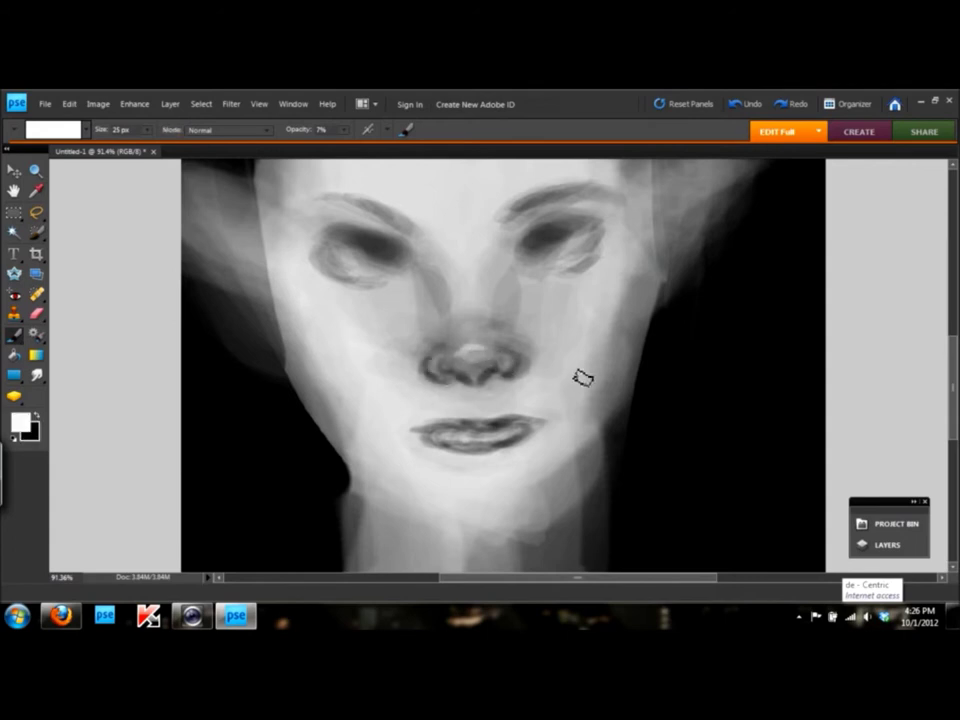
key(x)
drag(589, 253, 536, 268)
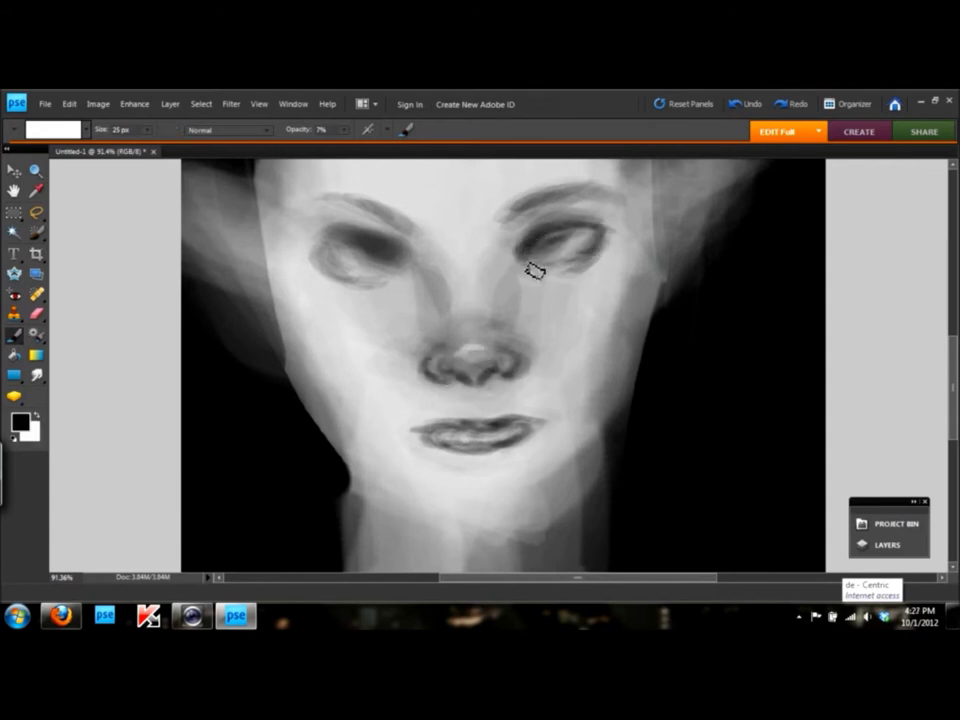
drag(395, 268, 390, 283)
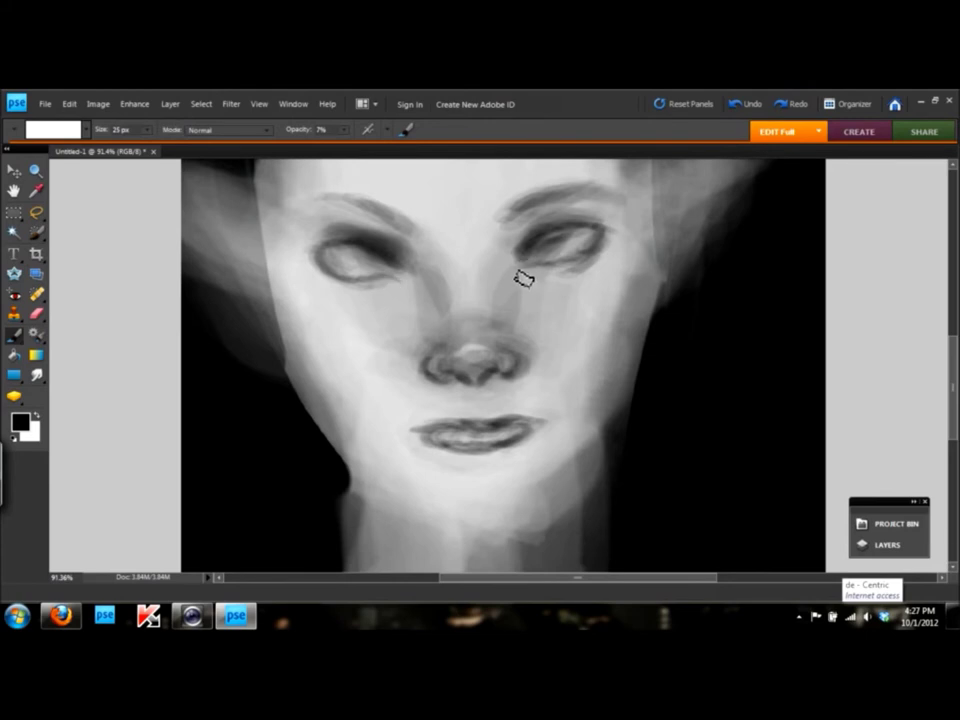
drag(574, 240, 557, 245)
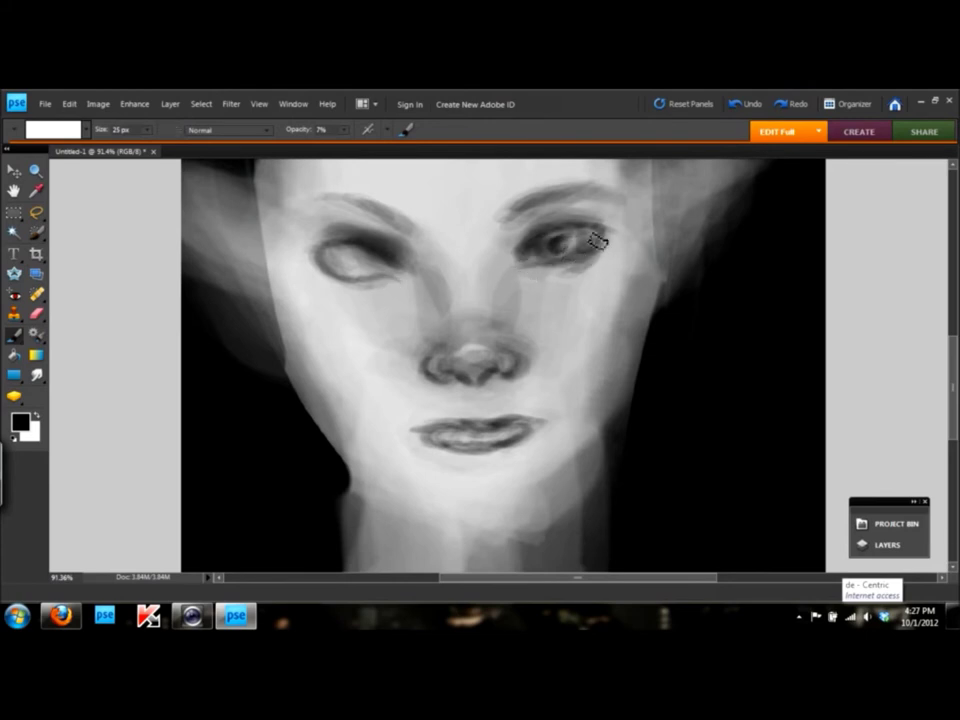
drag(342, 258, 360, 285)
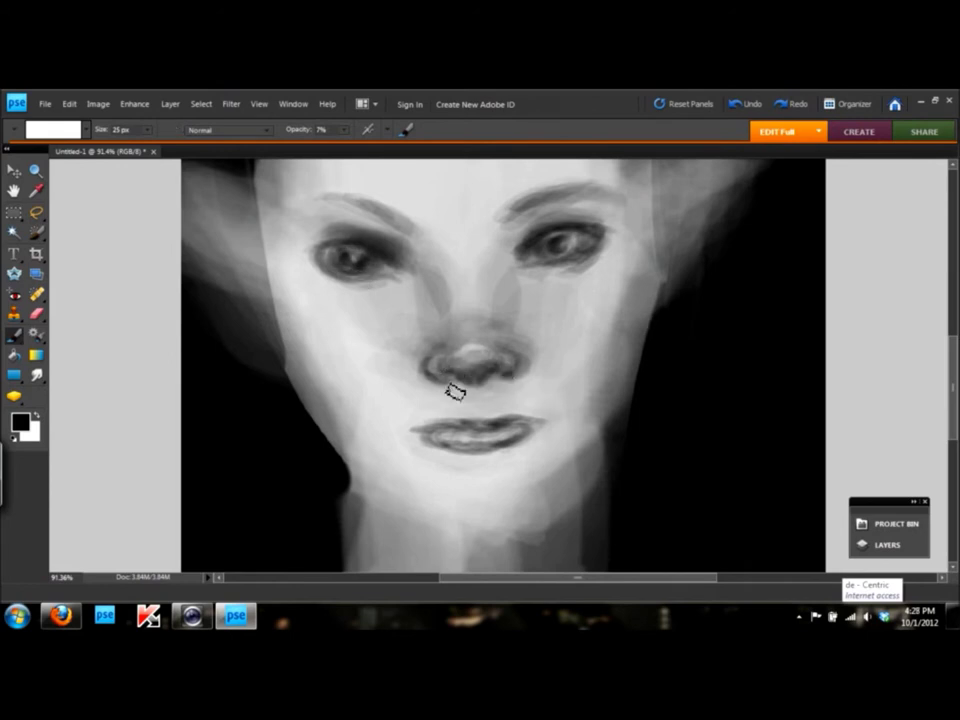
key(x)
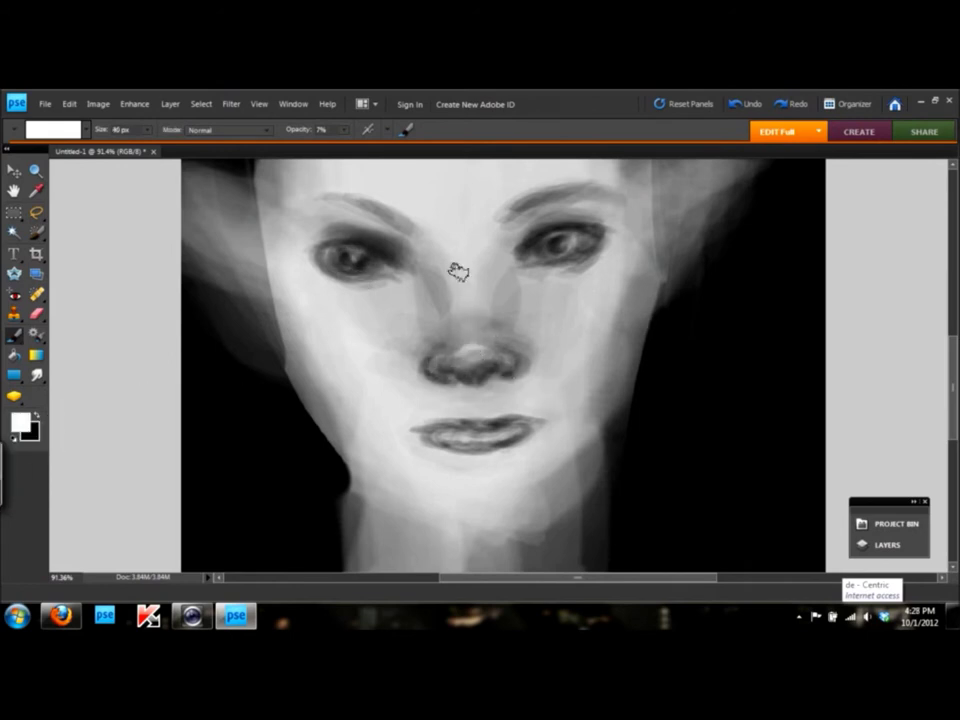
Smudge the chin and blend grey down the neck under the chin
scroll(518, 340, down, 5)
scroll(300, 300, up, 3)
click(36, 374)
mouse_move(452, 428)
mouse_down()
mouse_move(486, 427)
mouse_move(470, 470)
mouse_up()
mouse_move(450, 428)
mouse_down()
mouse_move(501, 403)
mouse_move(417, 410)
mouse_up()
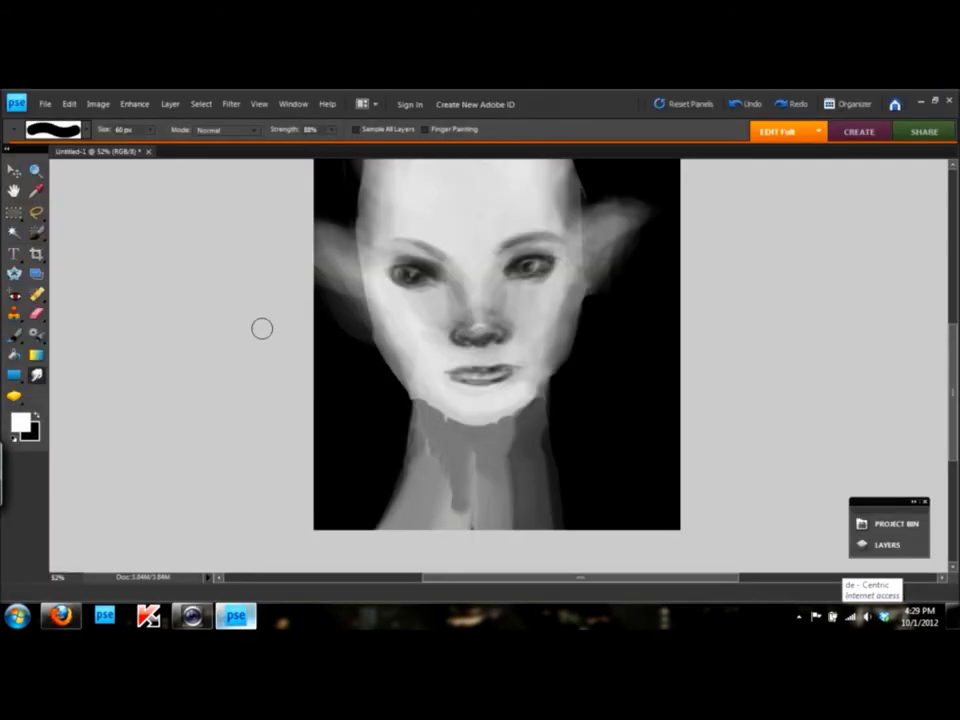
scroll(380, 345, up, 1)
key(bracketleft)
key(bracketleft)
key(bracketleft)
Darken both eyes over their irises in black
click(14, 333)
key(x)
mouse_move(470, 355)
mouse_down()
mouse_move(385, 380)
mouse_move(430, 400)
mouse_move(452, 373)
mouse_up()
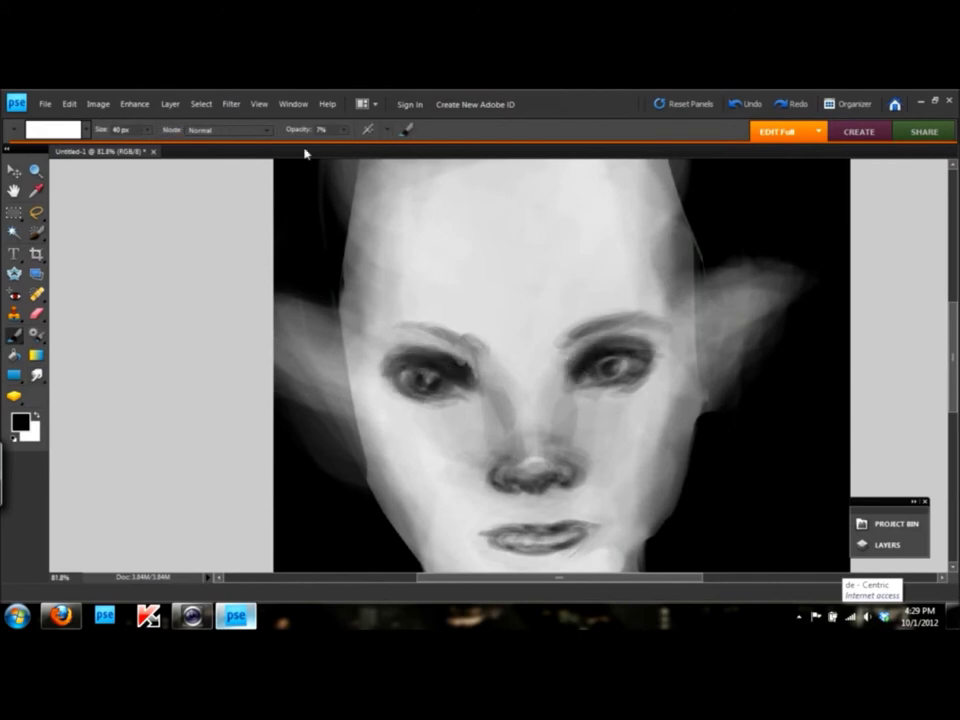
drag(606, 366, 590, 372)
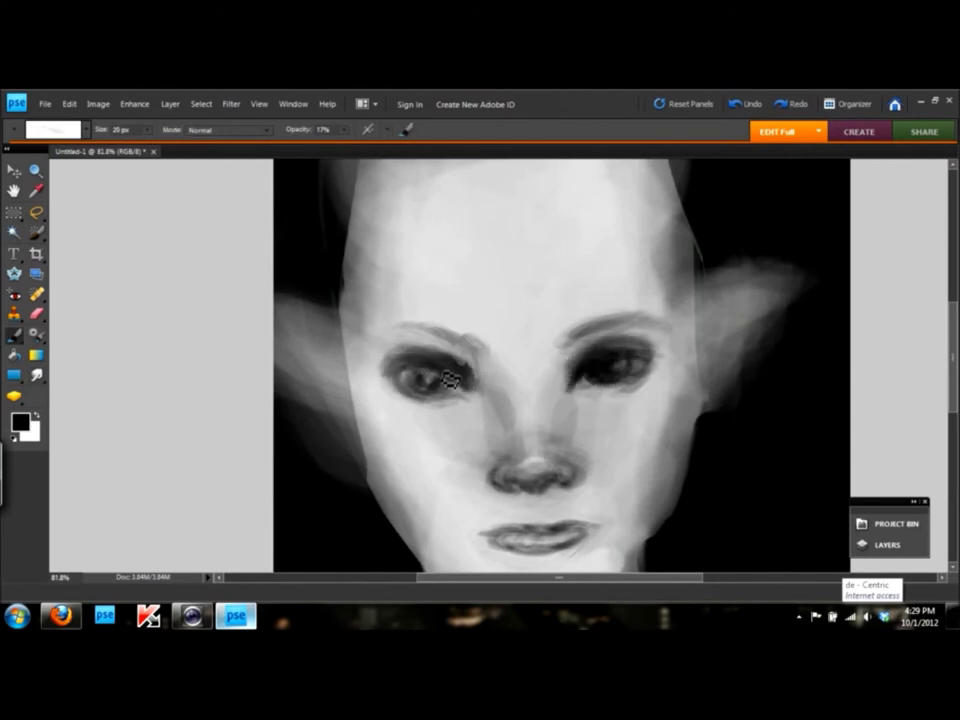
key(r)
key(b)
drag(440, 378, 400, 385)
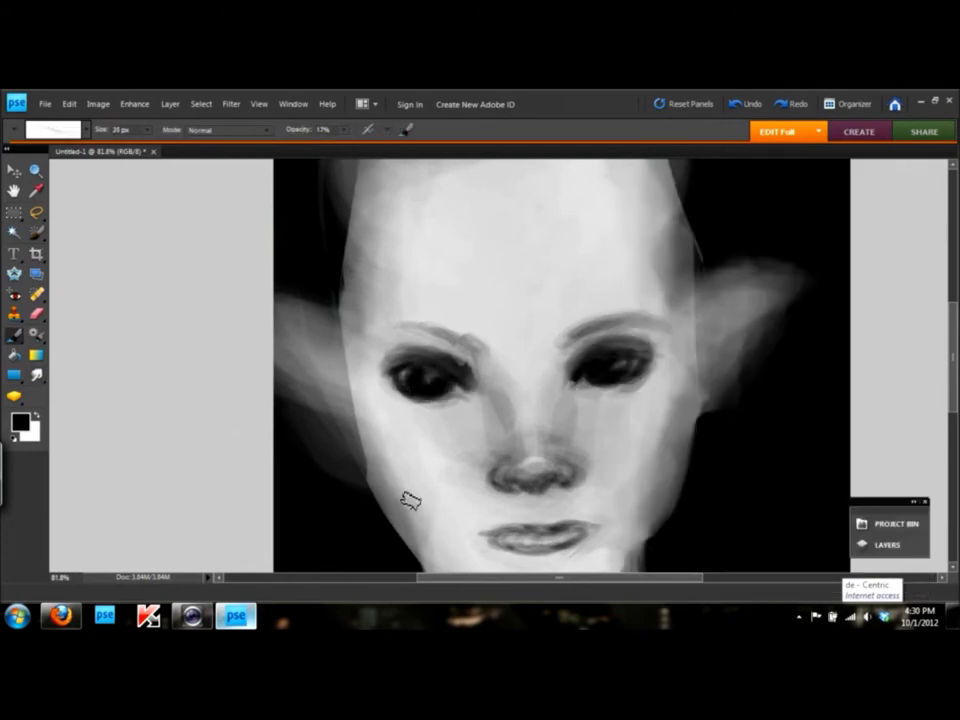
Paint the left and right eyebrows above the eyes
drag(390, 318, 478, 345)
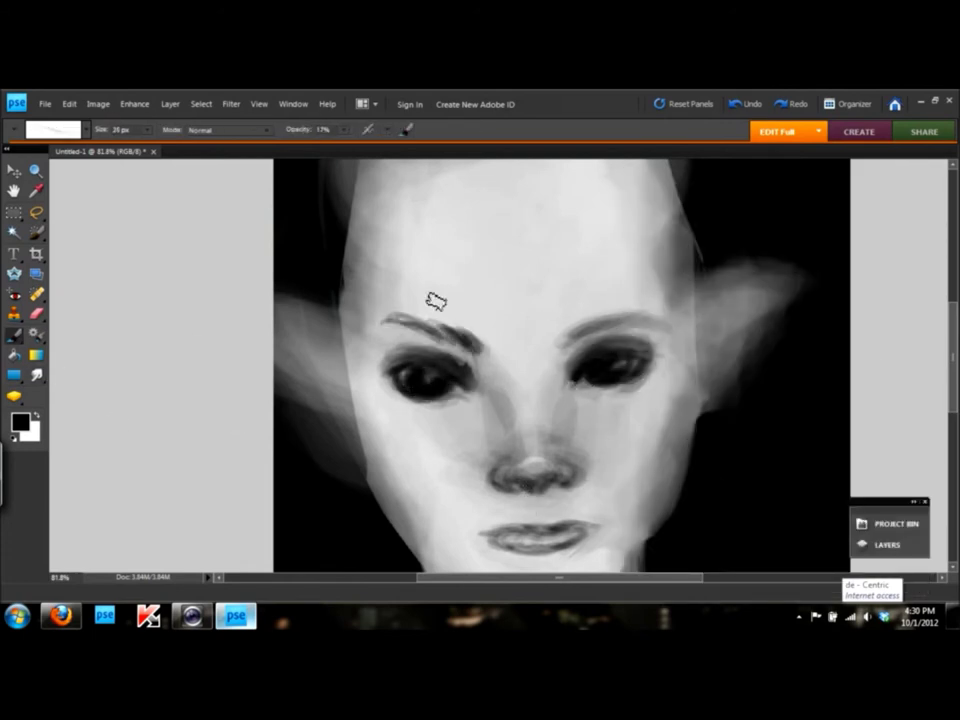
drag(565, 342, 658, 308)
key(x)
scroll(677, 399, down, 5)
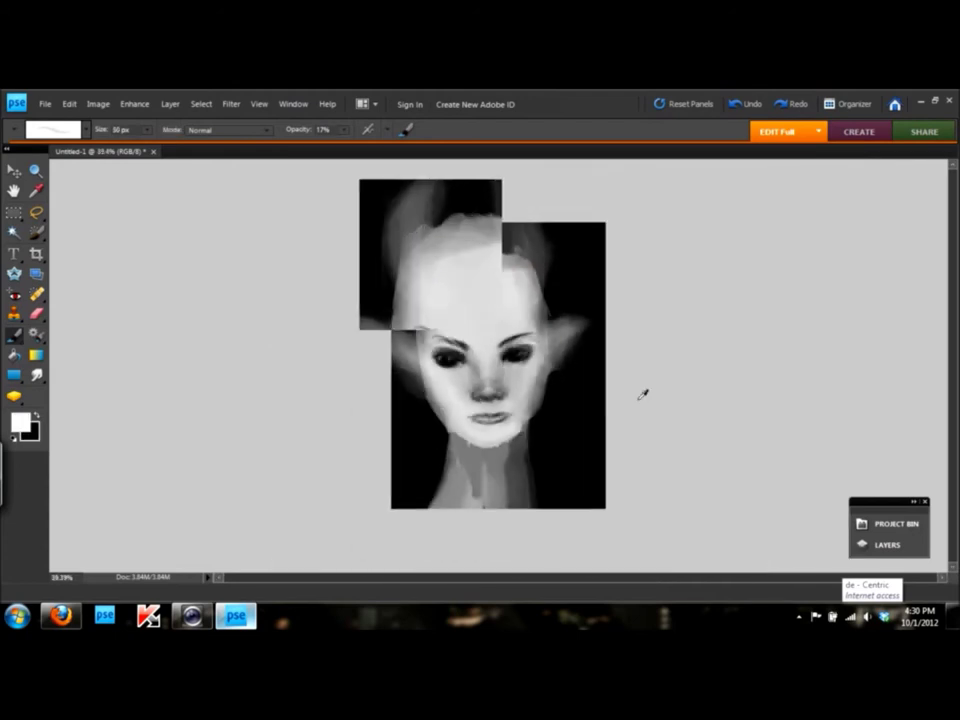
Paint grey hair-like strokes across the forehead
scroll(643, 392, up, 3)
key(x)
drag(345, 200, 450, 185)
drag(300, 190, 275, 230)
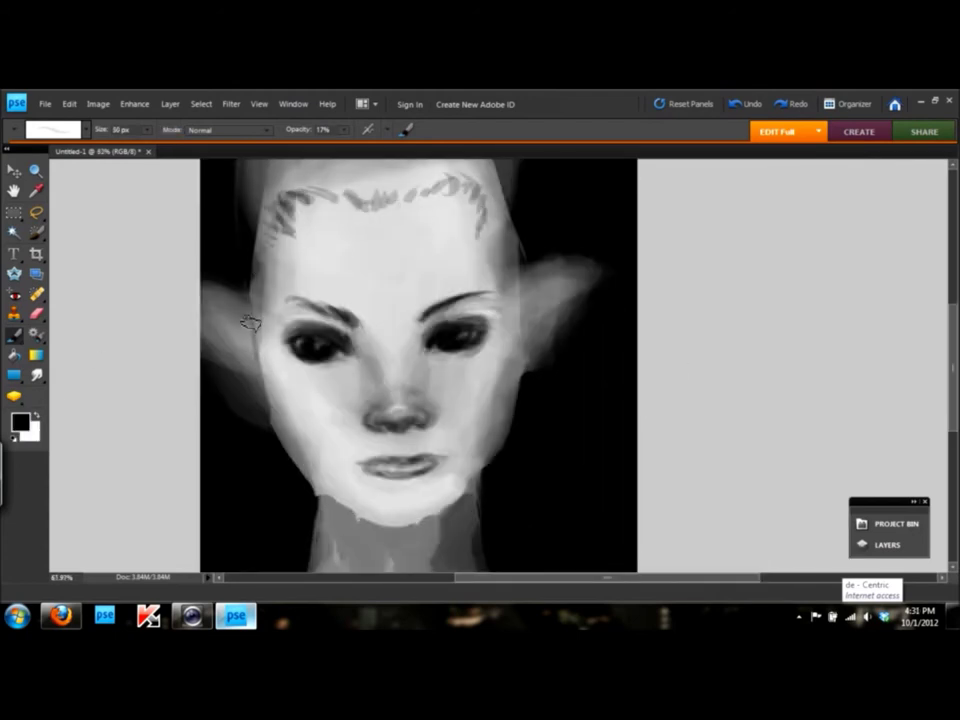
drag(460, 185, 490, 230)
Smudge dark background into the left jaw and right cheek
key(r)
drag(300, 521, 300, 476)
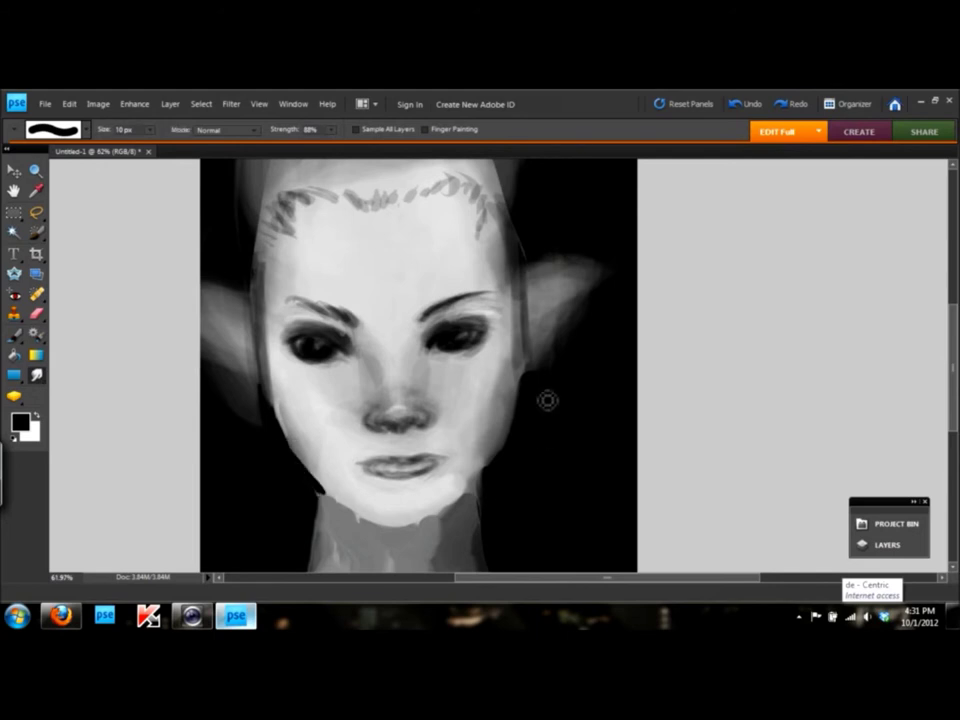
drag(546, 398, 493, 480)
scroll(430, 470, down, 2)
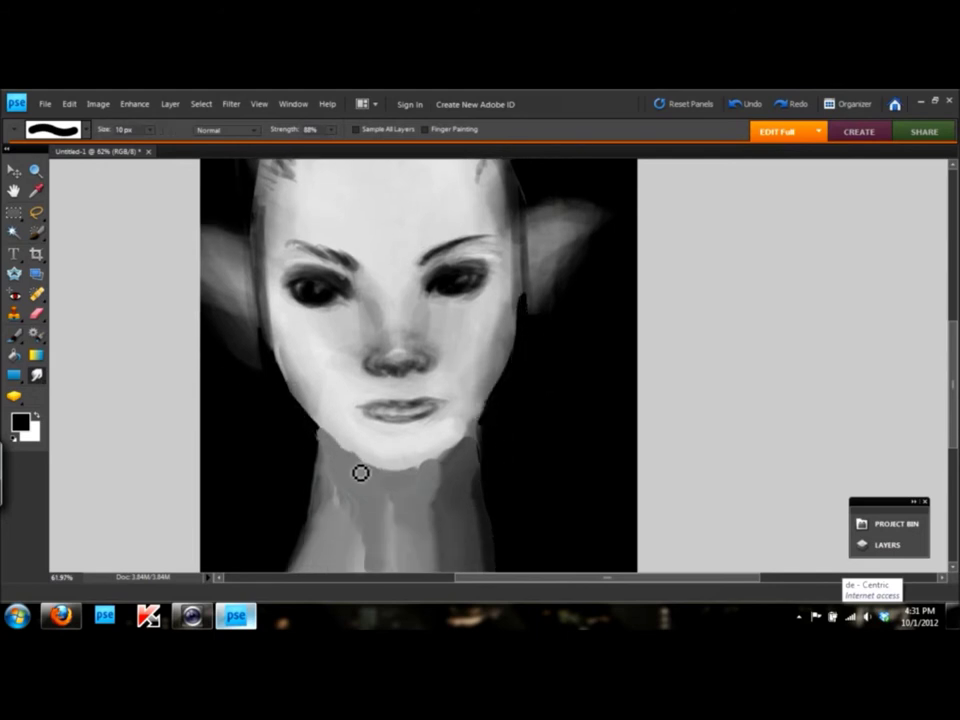
Blend the chin's lower edge into the neck
key(b)
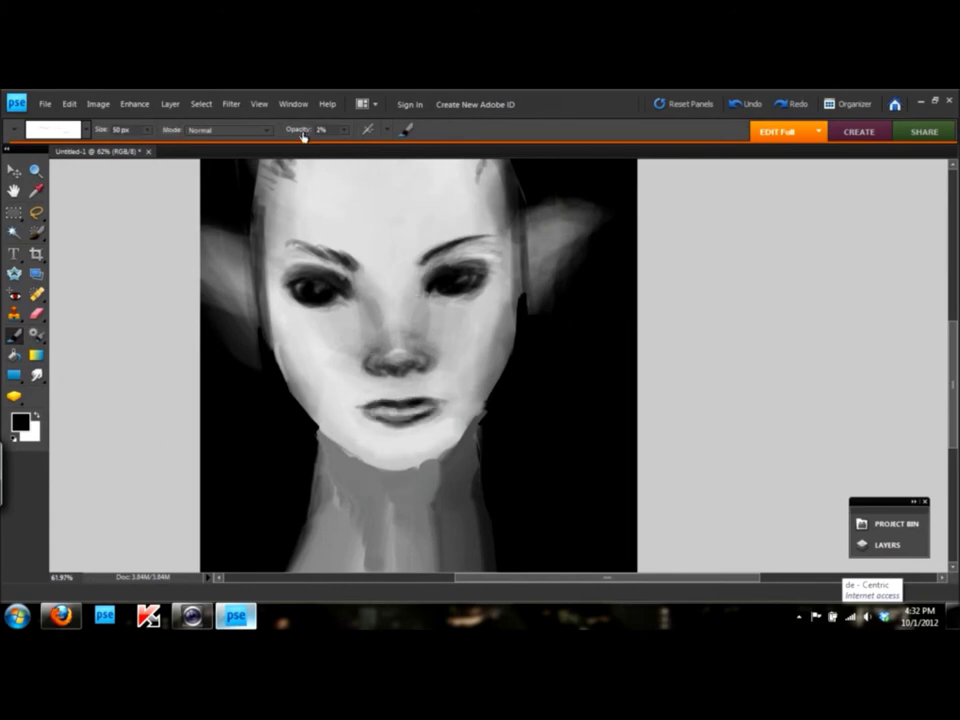
key(bracketleft)
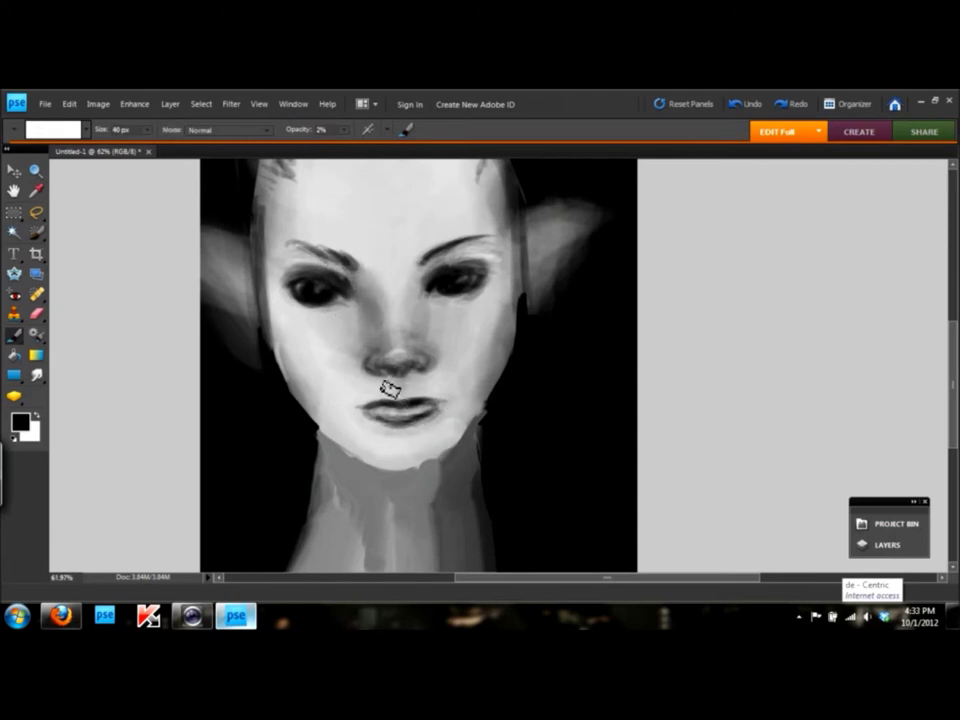
key(bracketright)
key(bracketright)
key(bracketright)
key(x)
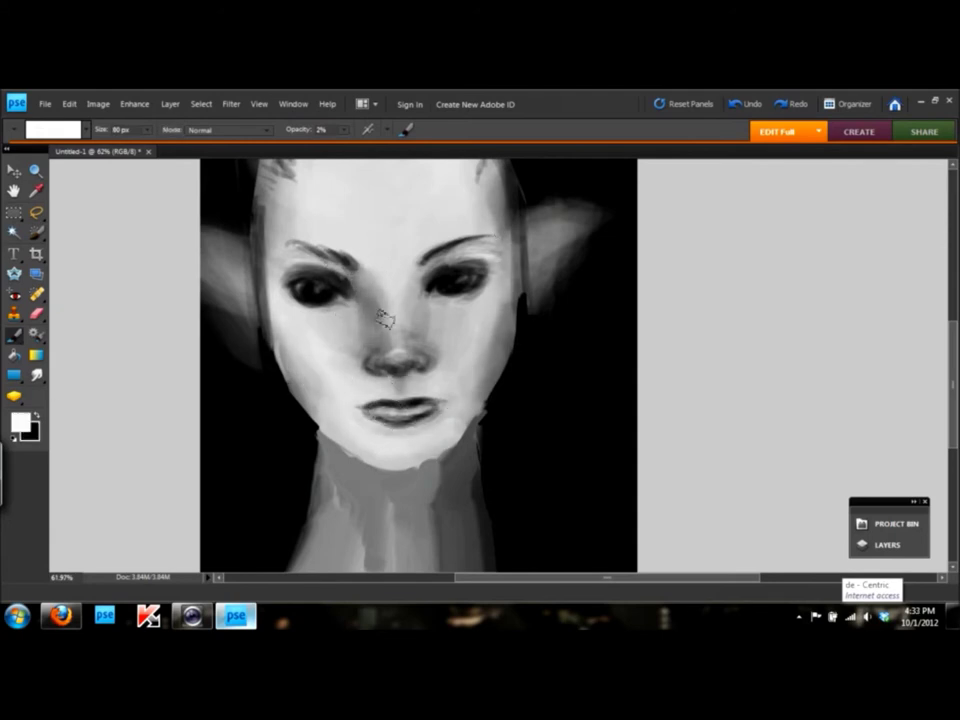
key(r)
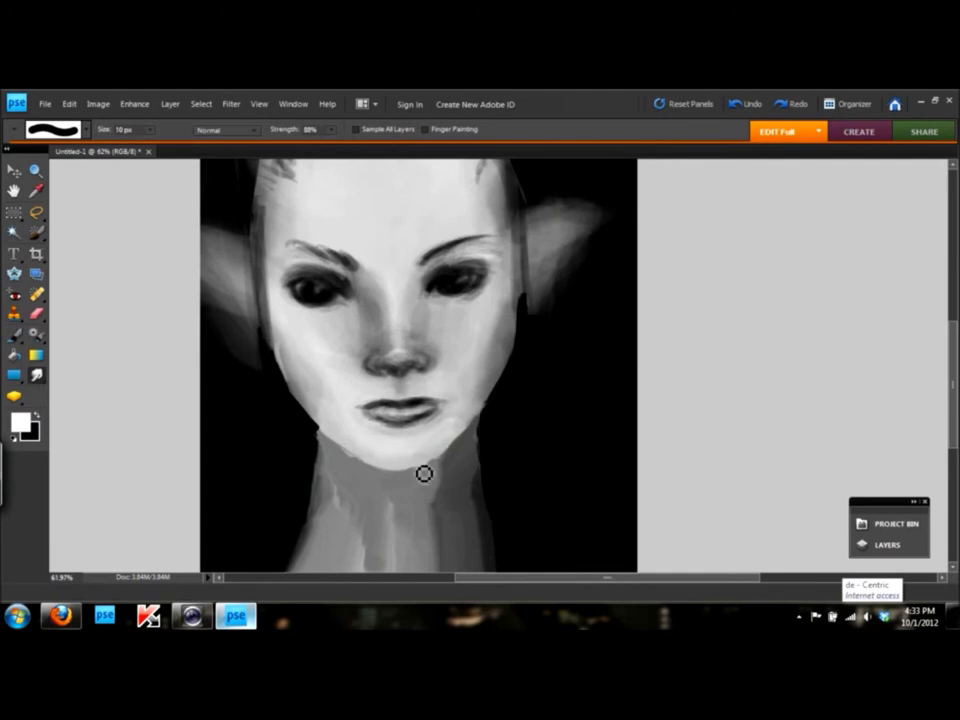
drag(368, 469, 442, 468)
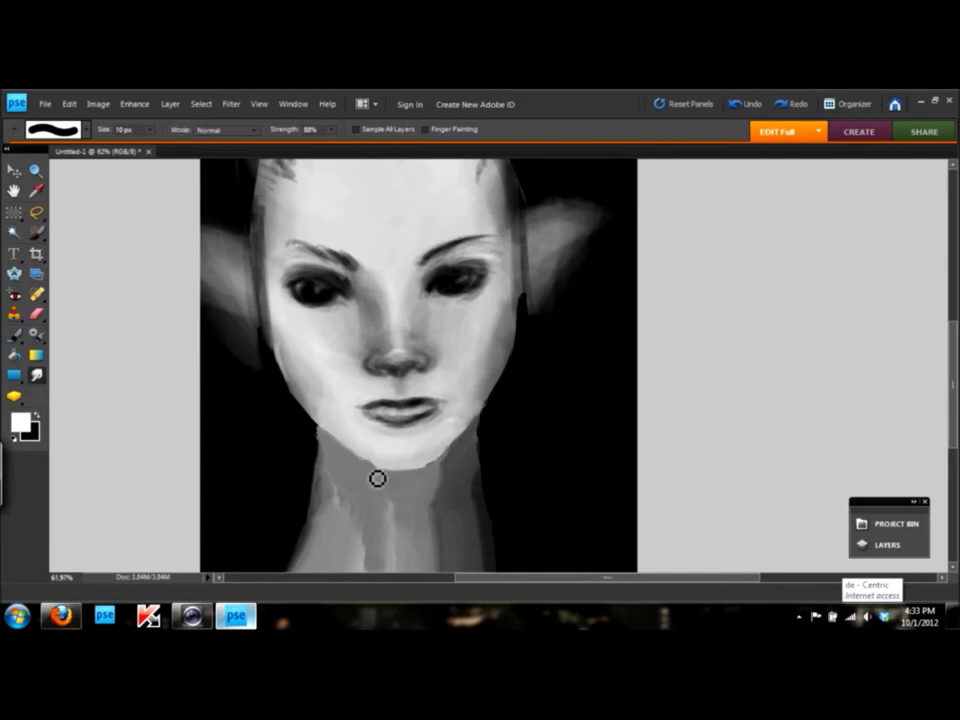
With a 60 px smudge brush, soften the face edge by the hair and the left eye
scroll(441, 382, up, 2)
click(86, 129)
double_click(262, 223)
drag(202, 325, 230, 305)
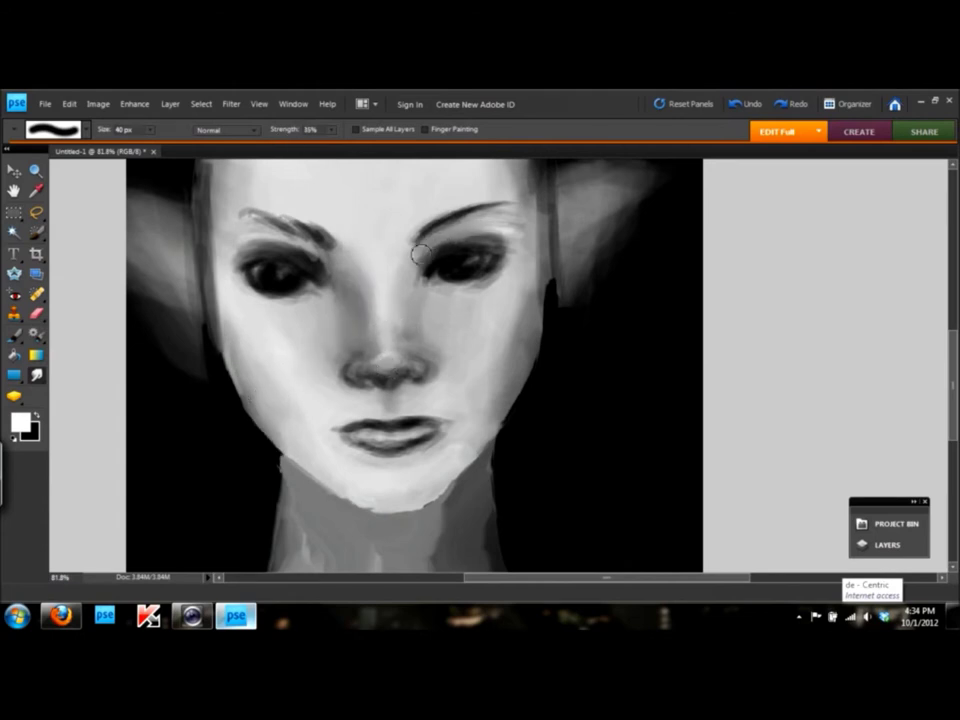
mouse_move(261, 296)
mouse_down()
mouse_move(270, 243)
mouse_move(282, 289)
mouse_up()
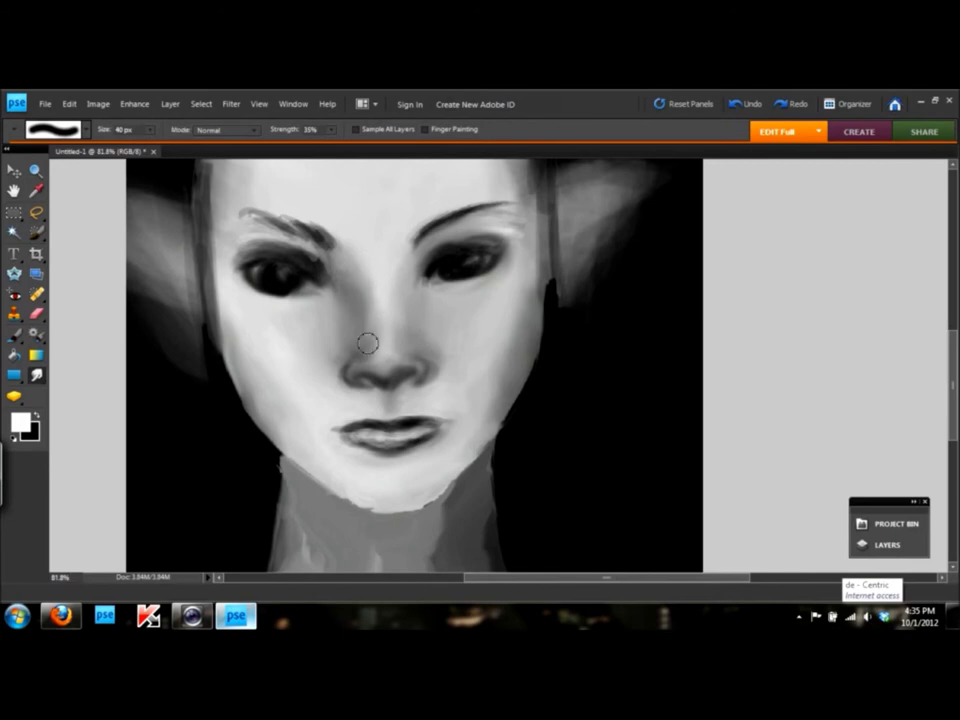
Blend the inner end of the left eyebrow
click(14, 335)
key(x)
key(x)
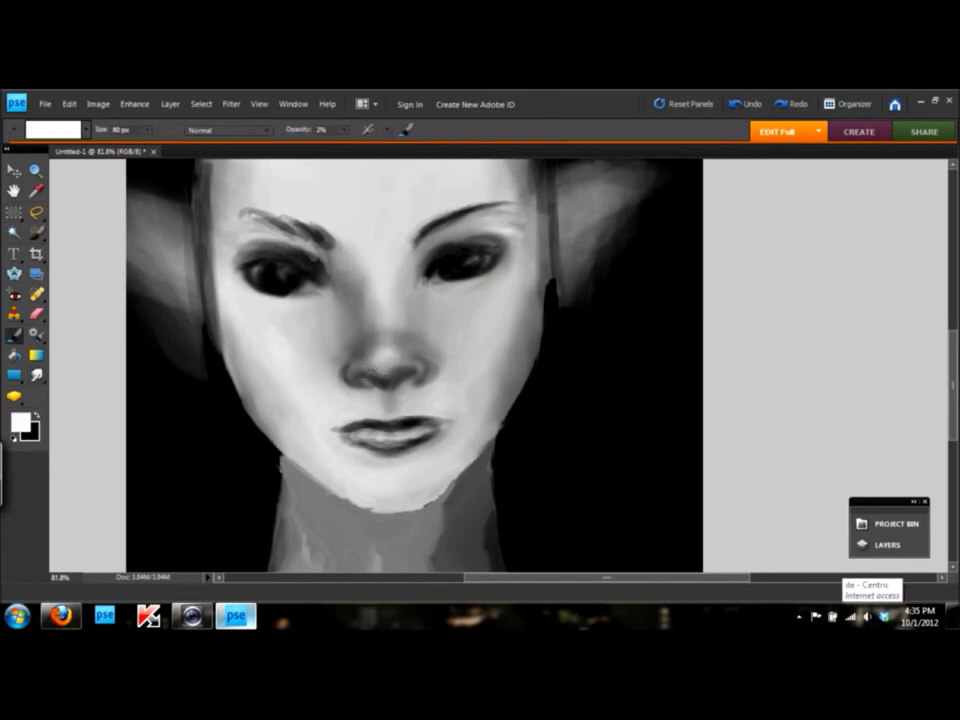
key(r)
scroll(477, 414, down, 2)
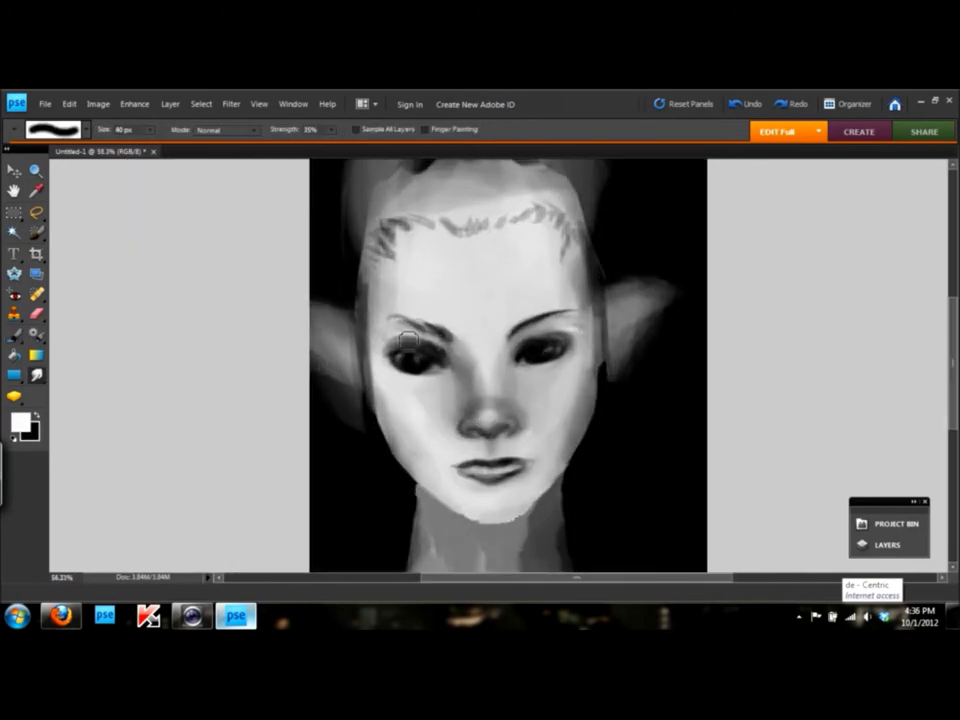
drag(411, 337, 449, 340)
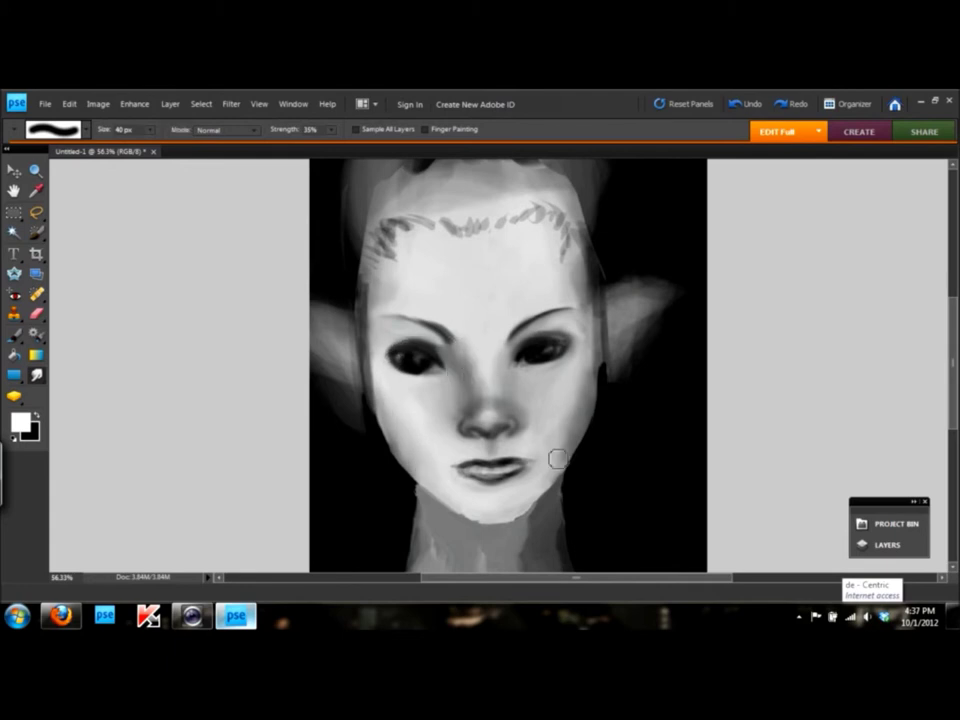
Paint a white highlight along the right eye's lid at 67% opacity
key(b)
key(x)
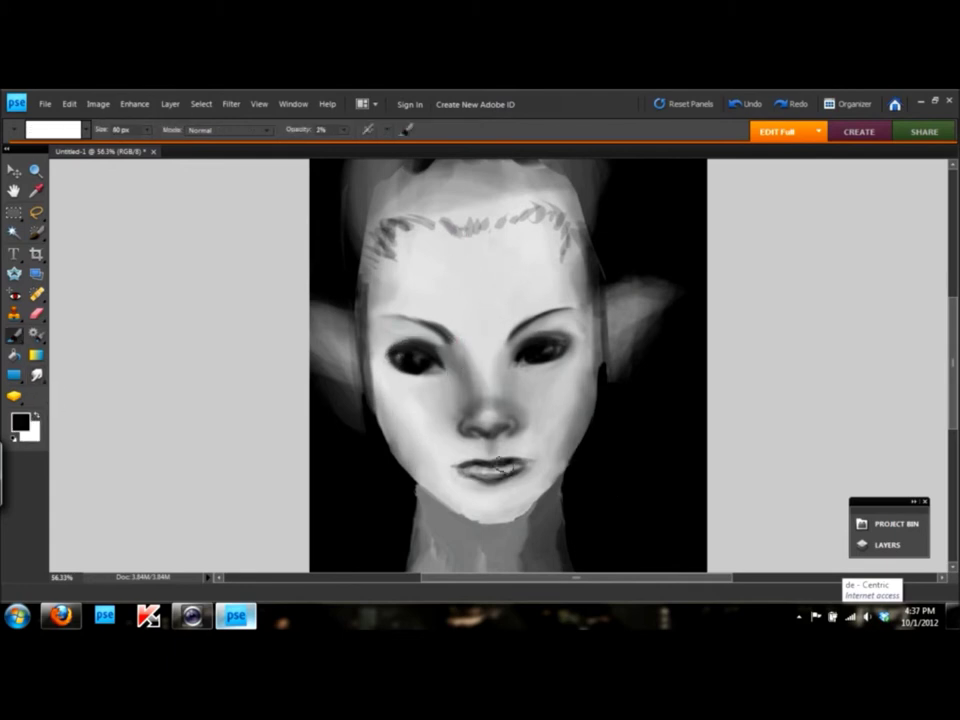
key(r)
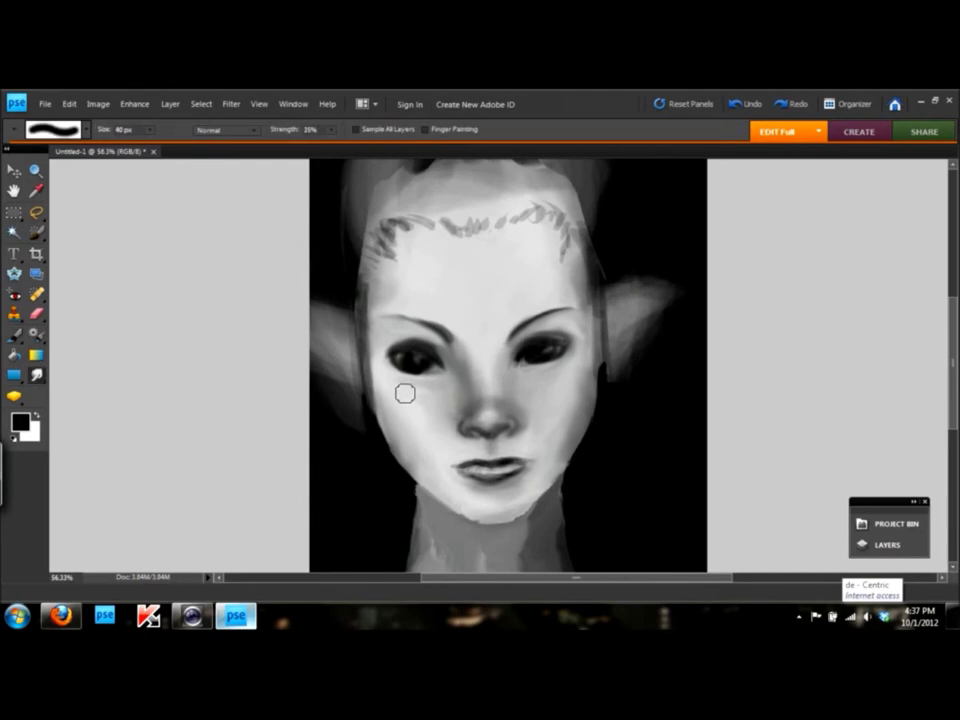
key(b)
key(x)
key(6)
key(7)
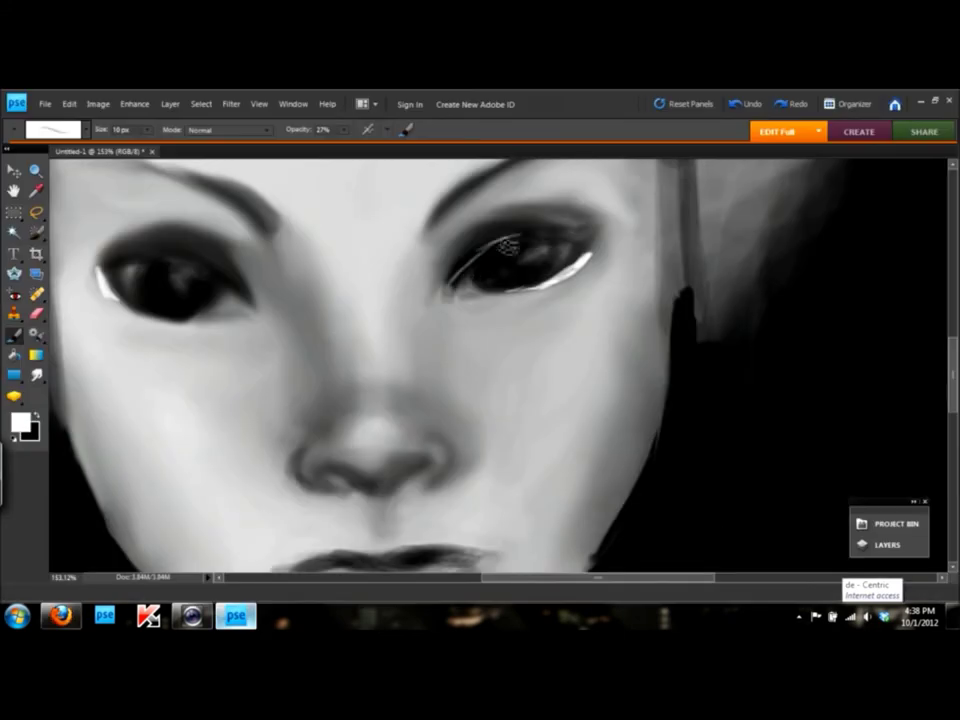
drag(585, 237, 452, 290)
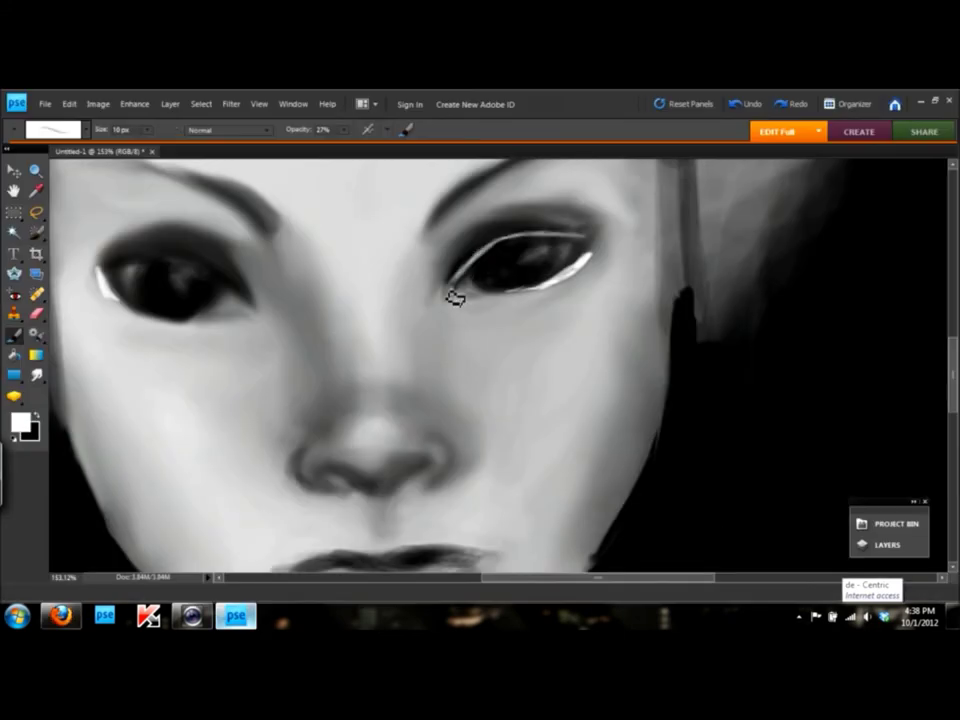
Add a left upper-lid highlight, darken the right eye, then smudge both lid highlights away
key(x)
key(x)
drag(115, 250, 235, 282)
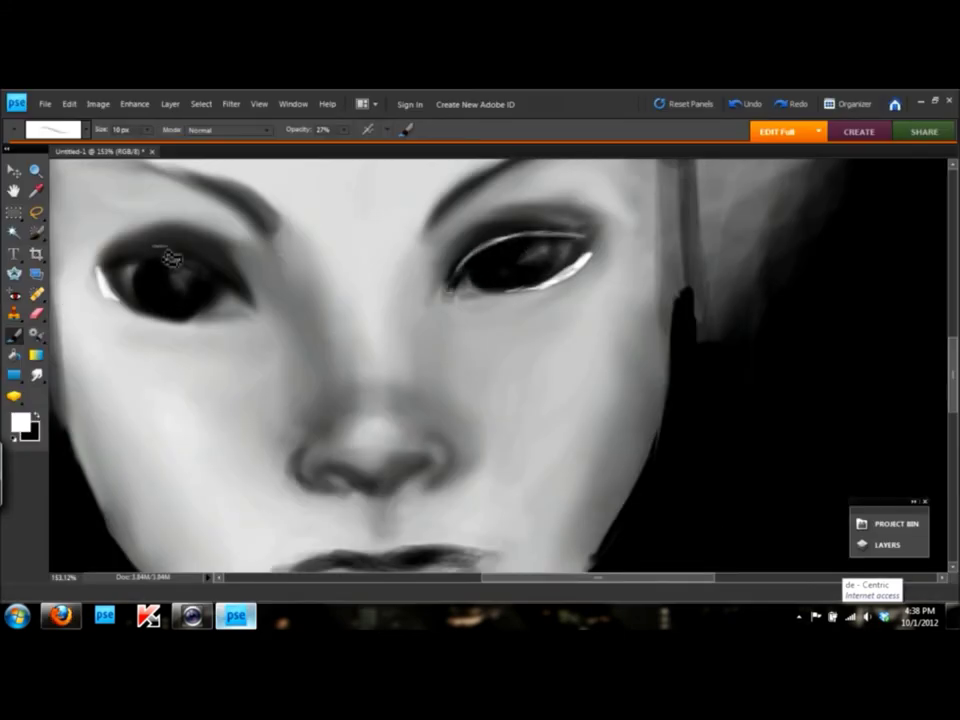
key(x)
drag(575, 245, 468, 262)
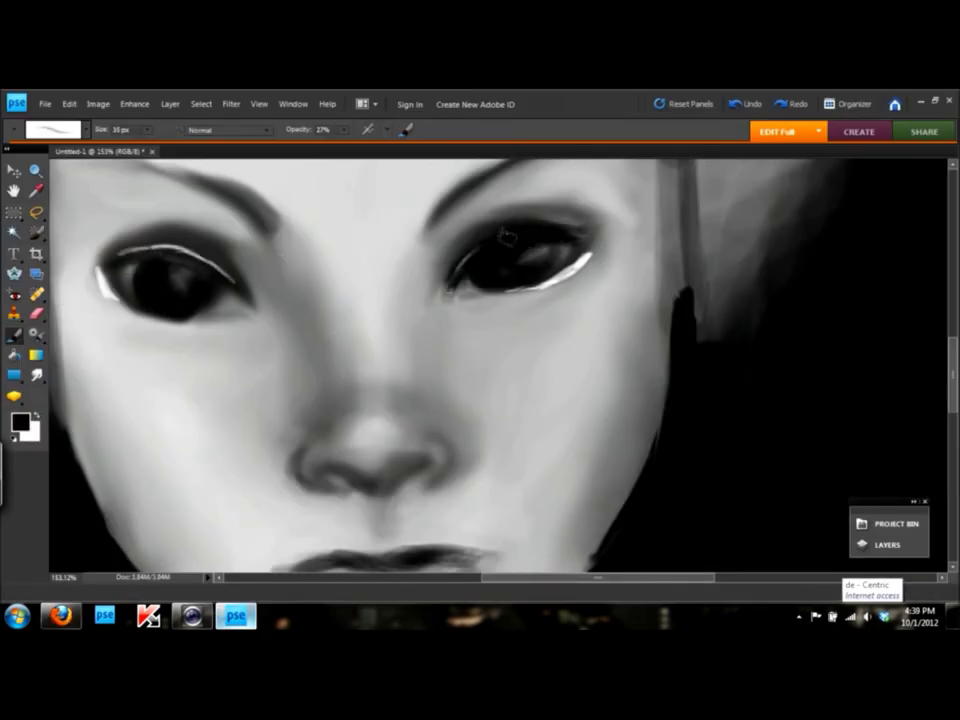
key(r)
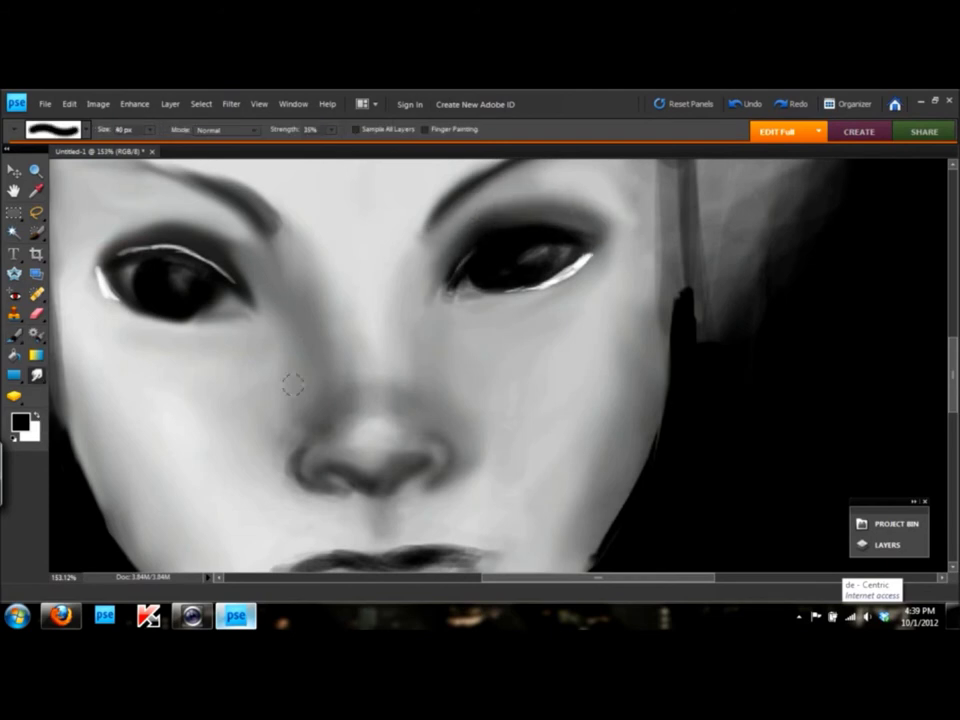
mouse_move(585, 262)
mouse_down()
mouse_move(455, 292)
mouse_move(526, 314)
mouse_up()
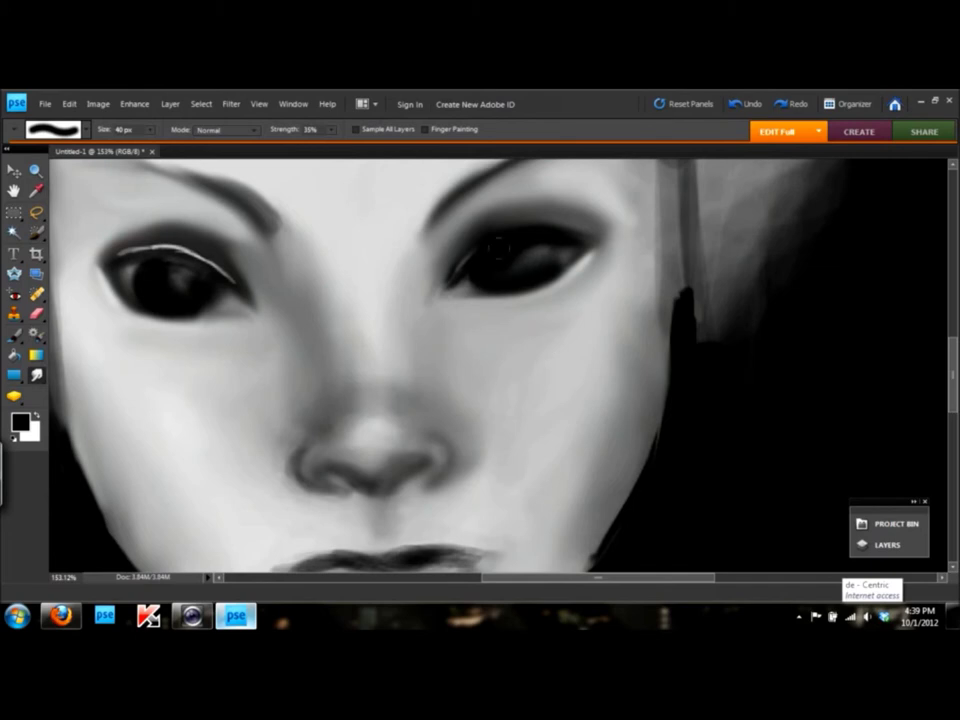
drag(225, 270, 125, 250)
Pick a dark colour, zoom out to fit, and paint spiky hair strokes on the forehead
click(20, 422)
key(Return)
key(ctrl+0)
mouse_move(320, 320)
mouse_down()
mouse_move(375, 296)
mouse_move(428, 302)
mouse_move(380, 258)
mouse_up()
key(x)
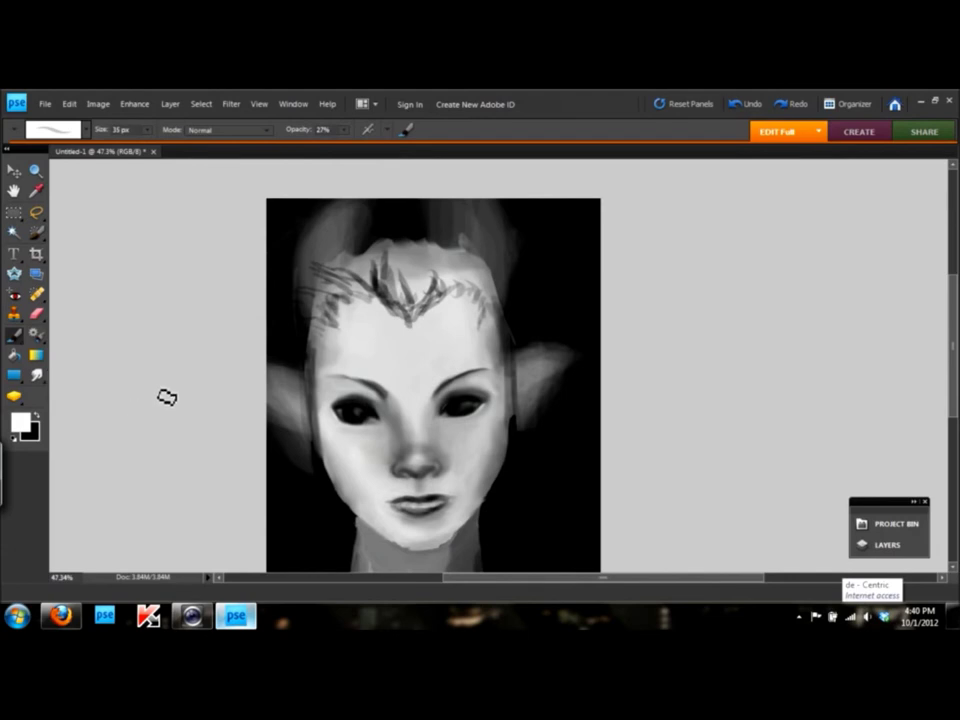
Paint both ears into pointed shapes with bright inner and edge highlights
drag(542, 369, 508, 407)
mouse_move(270, 360)
mouse_down()
mouse_move(304, 383)
mouse_move(285, 440)
mouse_up()
drag(575, 330, 551, 418)
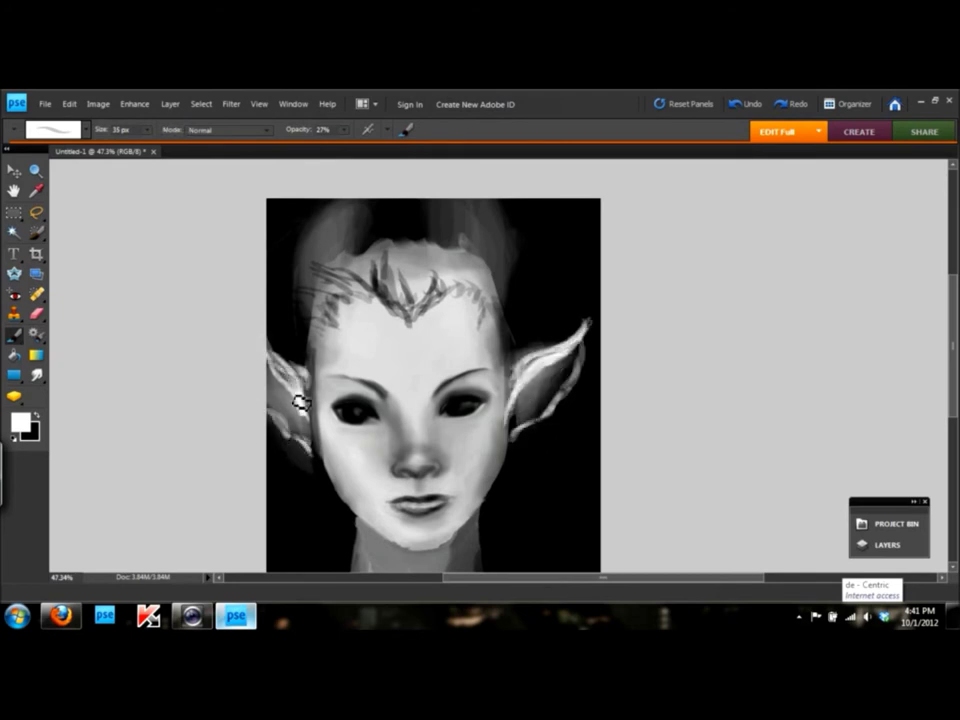
mouse_move(568, 422)
mouse_down()
mouse_move(535, 404)
mouse_move(505, 215)
mouse_up()
Paint two white horn-like spikes, then dark hair strokes along the hairline
mouse_move(321, 328)
mouse_down()
mouse_move(311, 236)
mouse_move(325, 205)
mouse_up()
drag(362, 261, 350, 205)
click(36, 414)
drag(380, 262, 295, 280)
drag(420, 255, 510, 265)
Pick a light grey, set the background colour to black, and add white strokes to the left horn
scroll(541, 423, down, 1)
alt+click(541, 423)
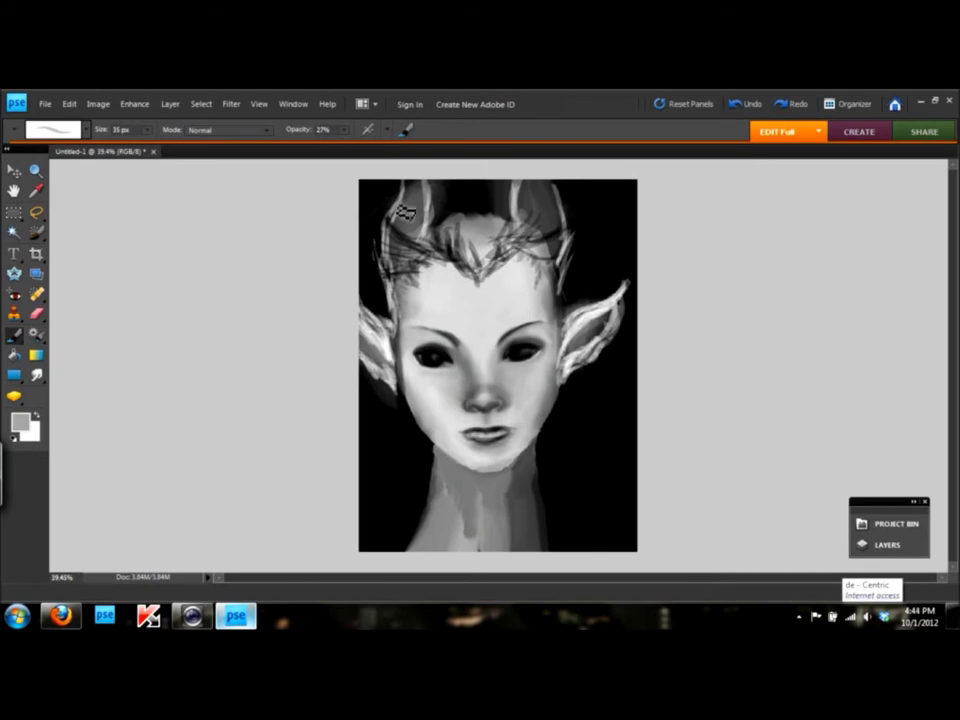
click(30, 431)
click(362, 322)
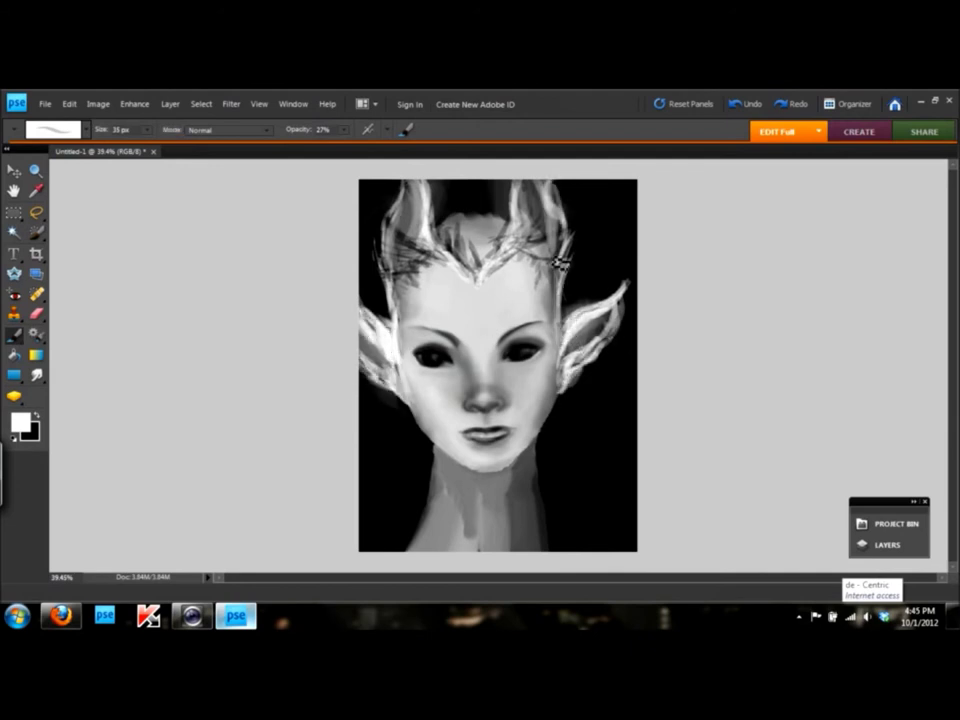
drag(392, 188, 410, 233)
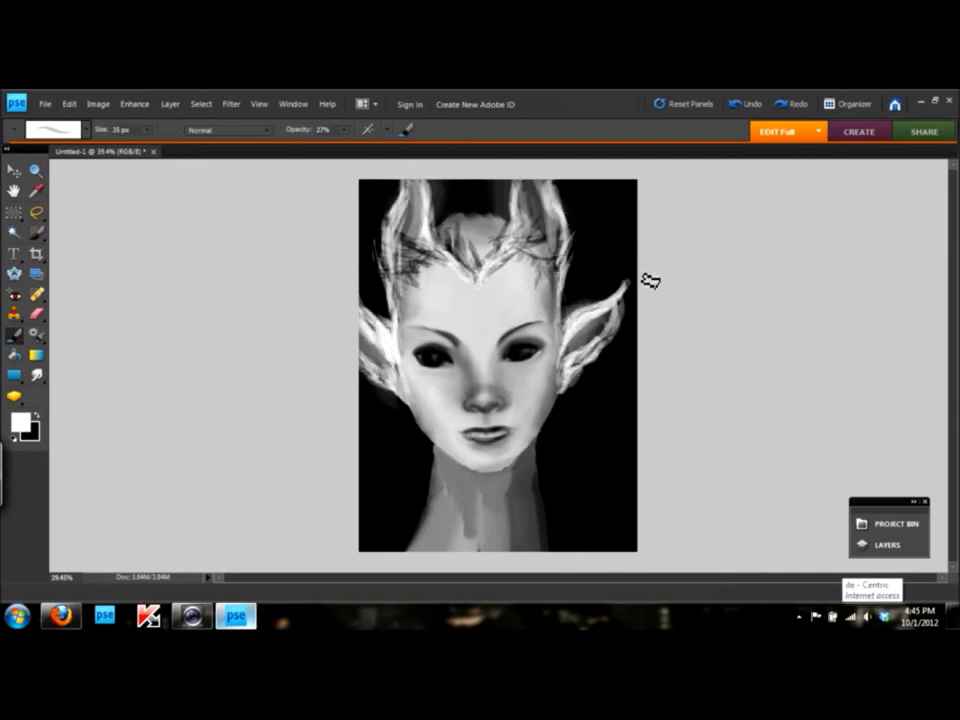
Smudge both horns smooth, then darken them in black and paint a V-shaped crown between them
key(r)
drag(405, 190, 403, 253)
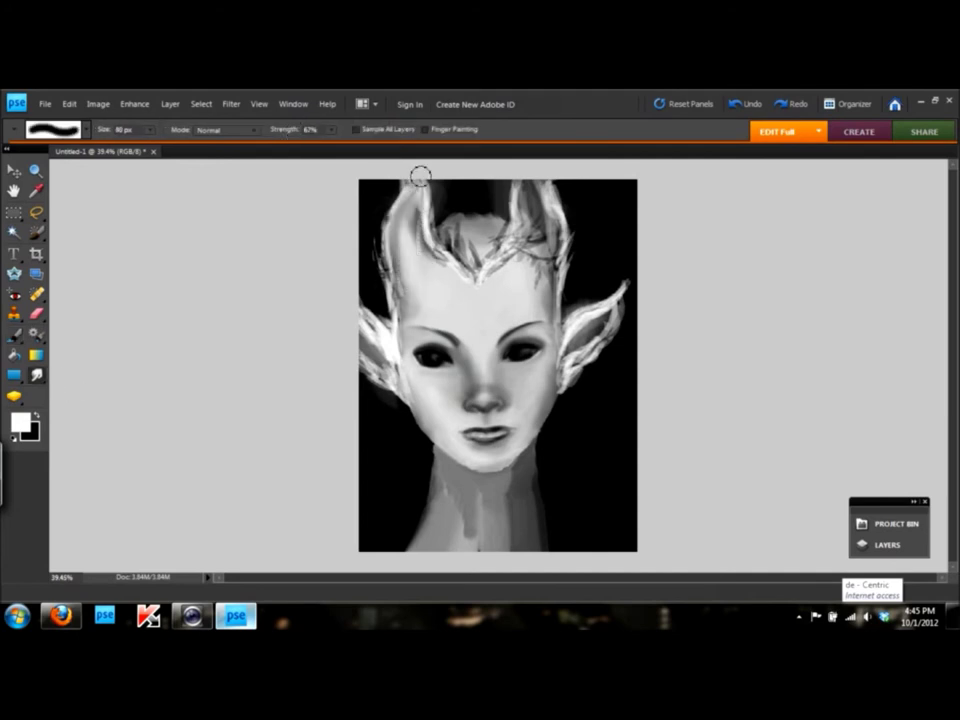
drag(557, 169, 553, 253)
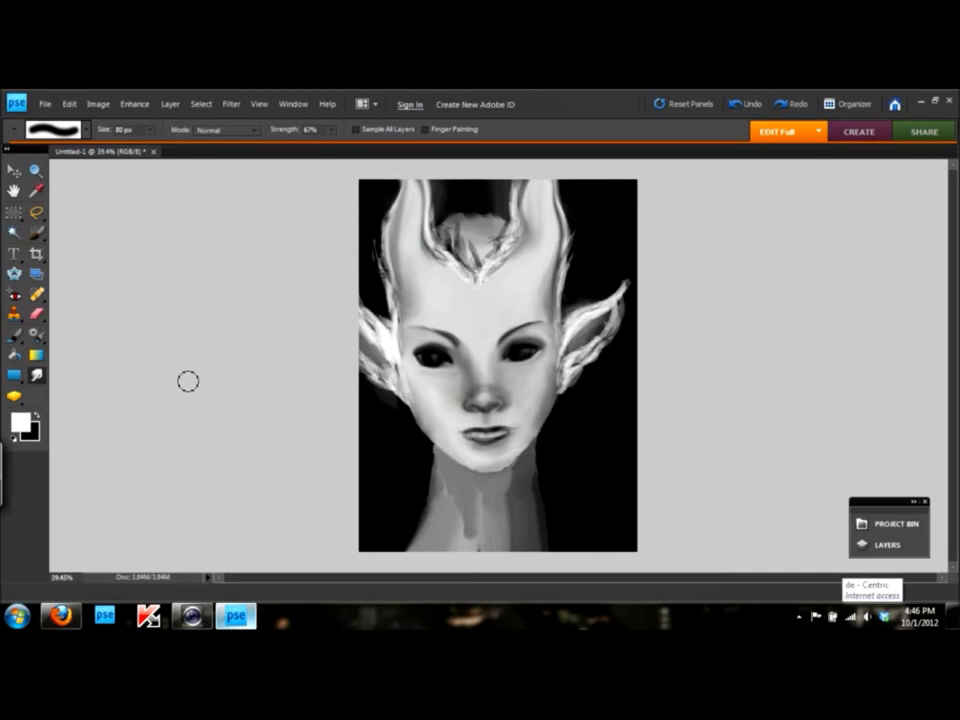
click(14, 334)
key(x)
drag(403, 268, 403, 185)
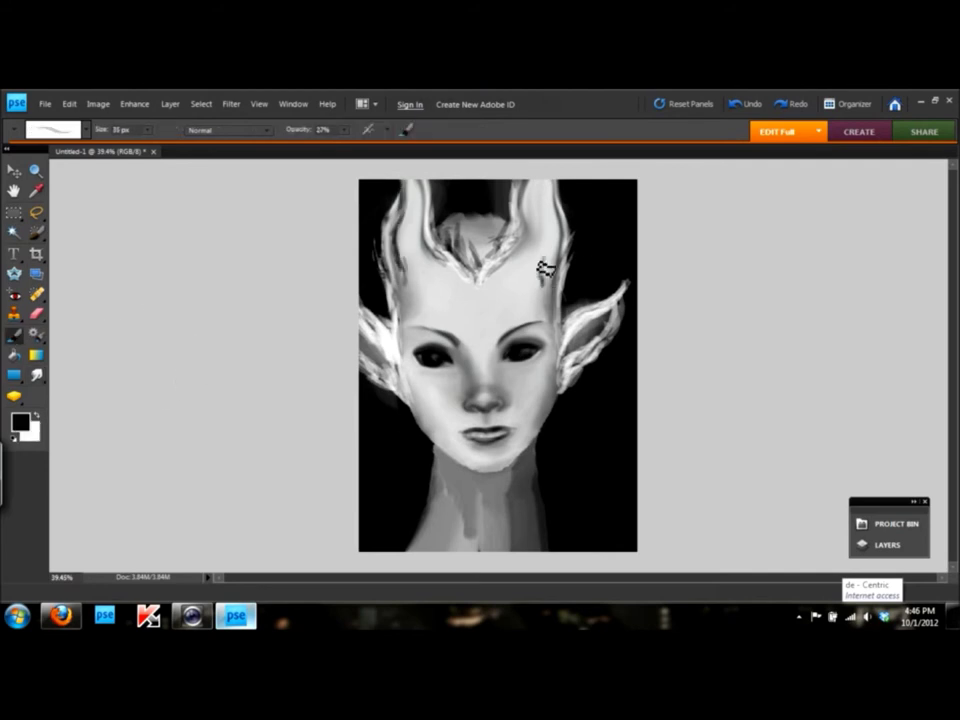
drag(546, 268, 550, 190)
mouse_move(507, 290)
mouse_down()
mouse_move(439, 268)
mouse_move(403, 285)
mouse_move(470, 289)
mouse_move(430, 262)
mouse_move(429, 289)
mouse_move(403, 339)
mouse_move(400, 395)
mouse_up()
At 18% brush opacity, paint dark hair strands into the crest
key(bracketleft)
key(1)
key(8)
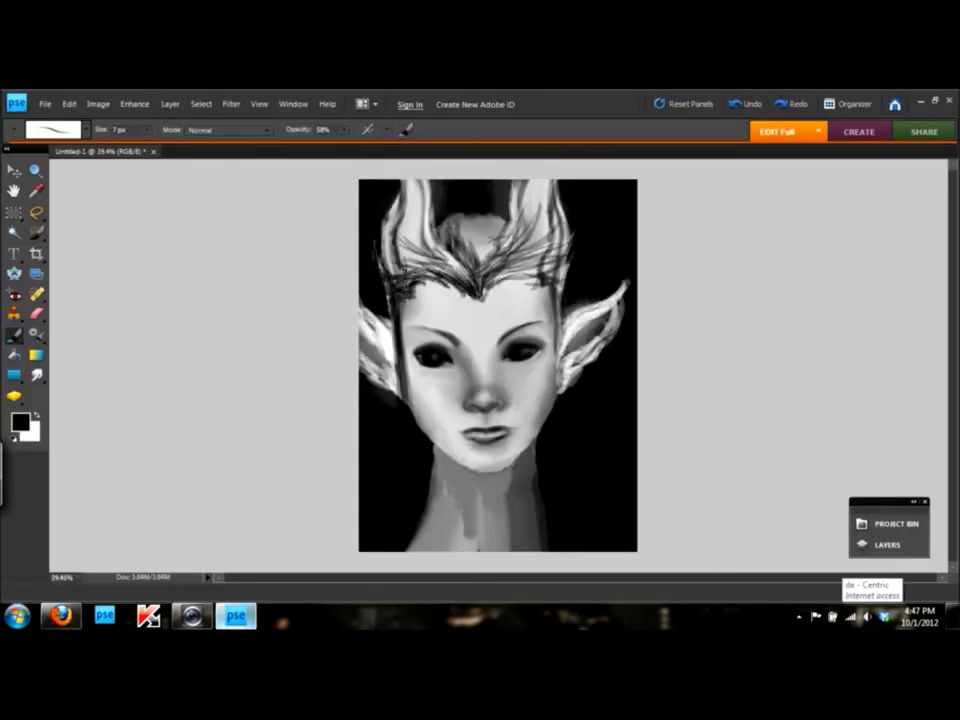
scroll(592, 352, up, 3)
key(bracketright)
key(bracketright)
key(bracketright)
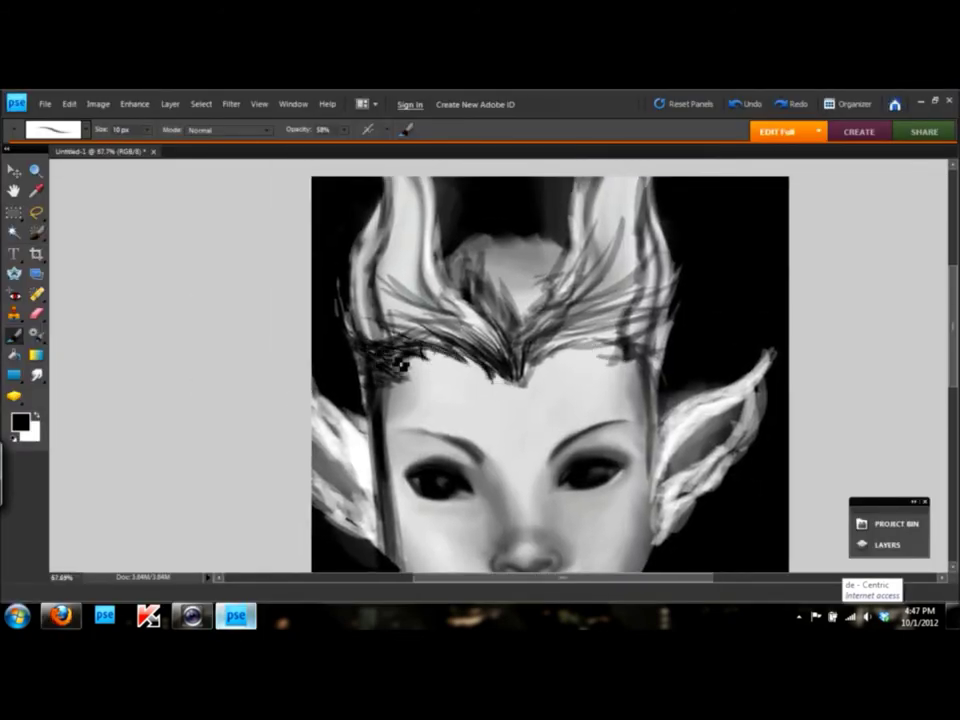
mouse_move(463, 368)
mouse_down()
mouse_move(557, 342)
mouse_move(583, 364)
mouse_move(549, 354)
mouse_move(606, 339)
mouse_move(546, 382)
mouse_move(540, 343)
mouse_move(591, 300)
mouse_move(621, 225)
mouse_move(572, 314)
mouse_move(450, 250)
mouse_move(542, 364)
mouse_move(465, 364)
mouse_move(451, 315)
mouse_move(390, 289)
mouse_move(509, 311)
mouse_up()
Switch to dark grey 383636 and add a small dark strand to the crest
key(r)
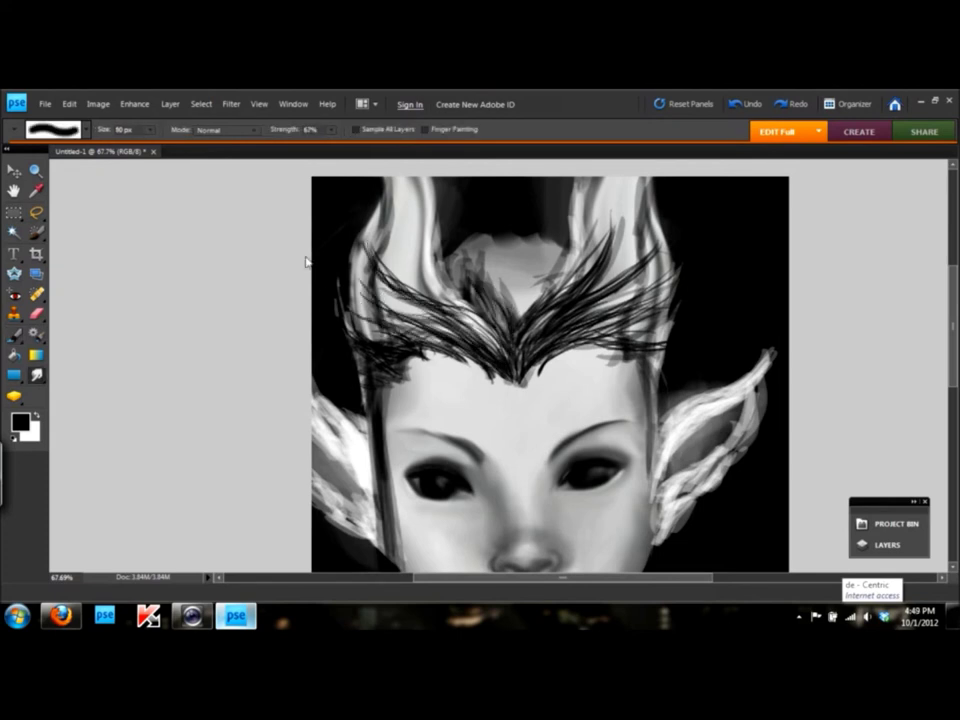
click(20, 421)
click(360, 318)
key(b)
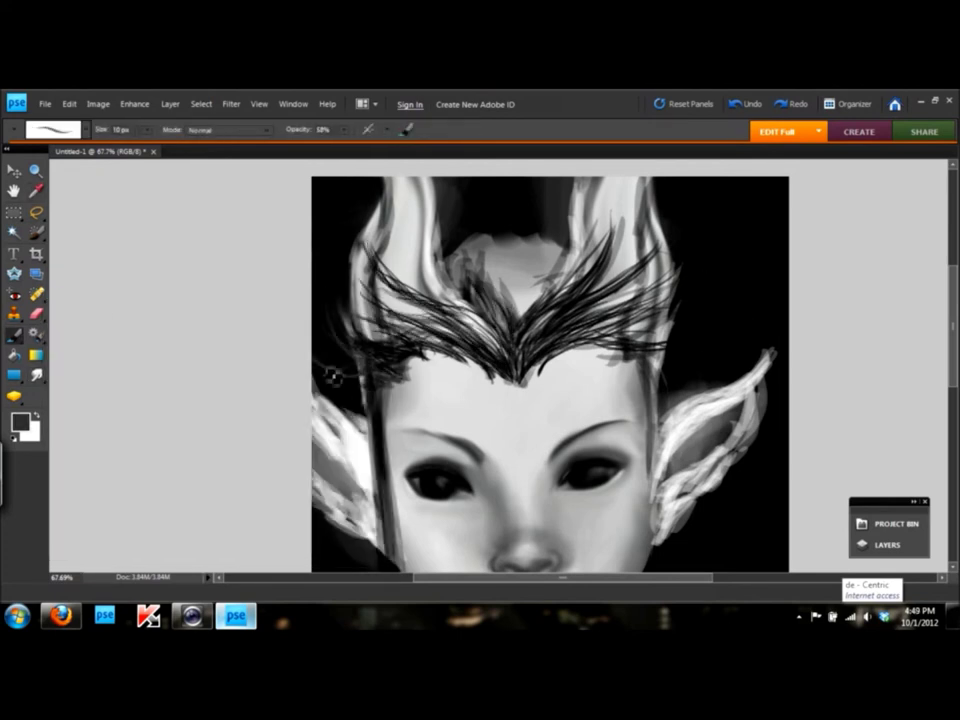
drag(567, 352, 624, 318)
Set the foreground to black and paint dark hair strands down both sides of the face
click(20, 421)
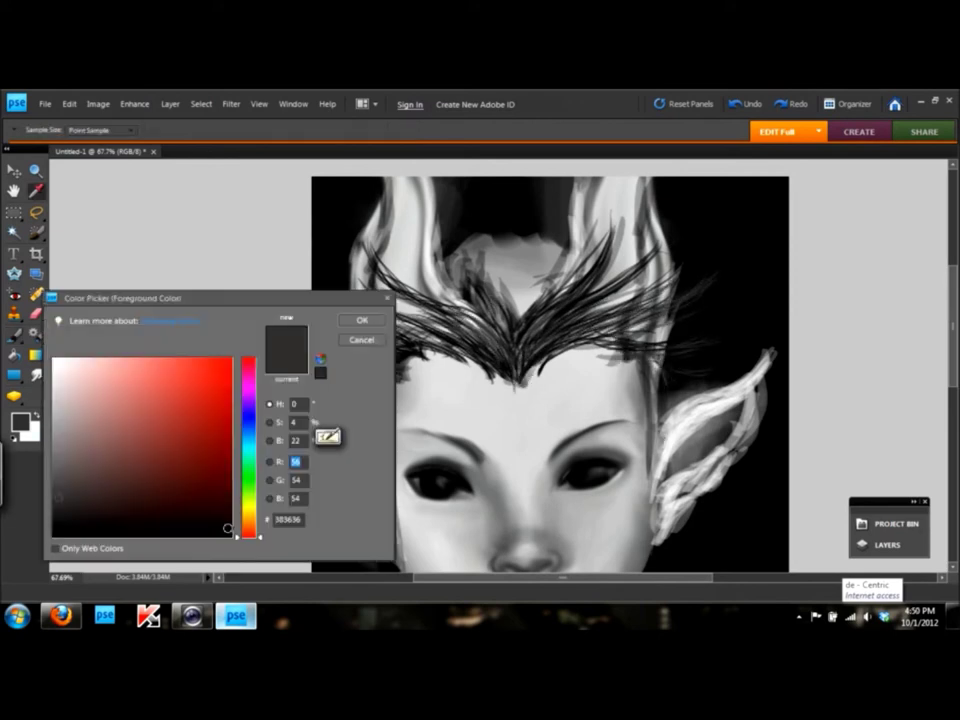
click(70, 530)
click(360, 318)
scroll(643, 437, down, 2)
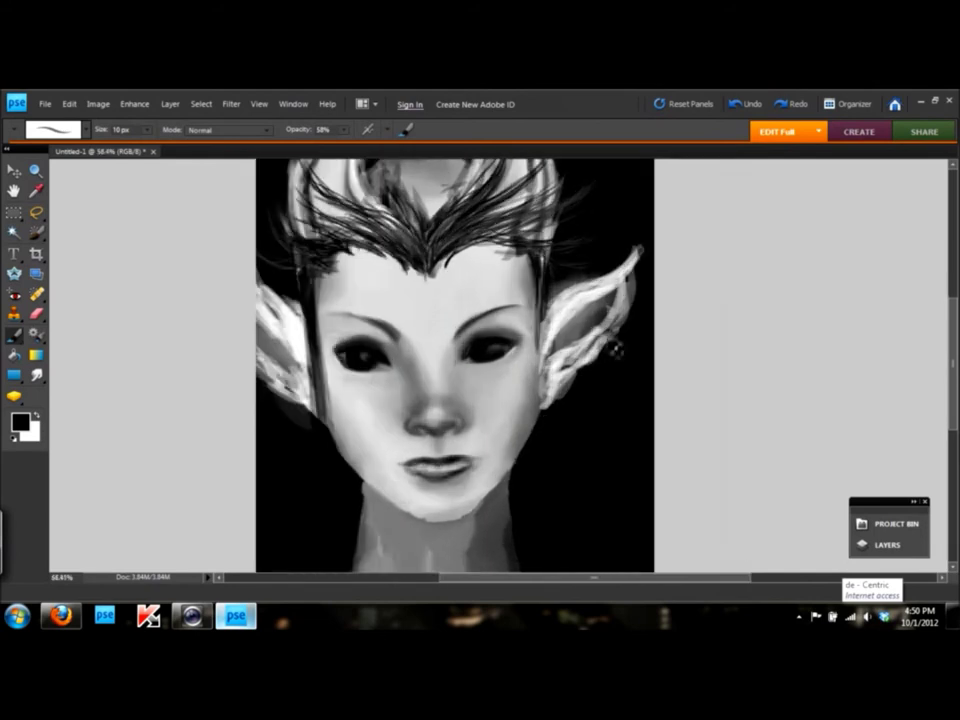
drag(320, 343, 310, 265)
drag(536, 279, 545, 400)
Smudge the dark shading on the right and left sides of the neck
scroll(481, 307, down, 3)
scroll(594, 499, up, 2)
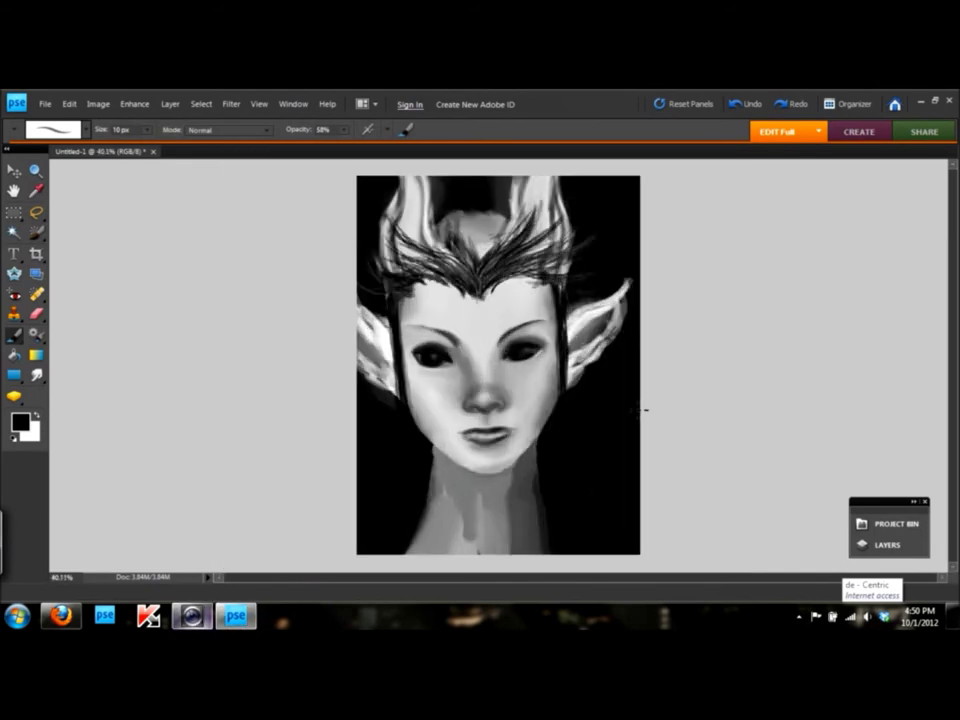
key(r)
drag(549, 518, 514, 484)
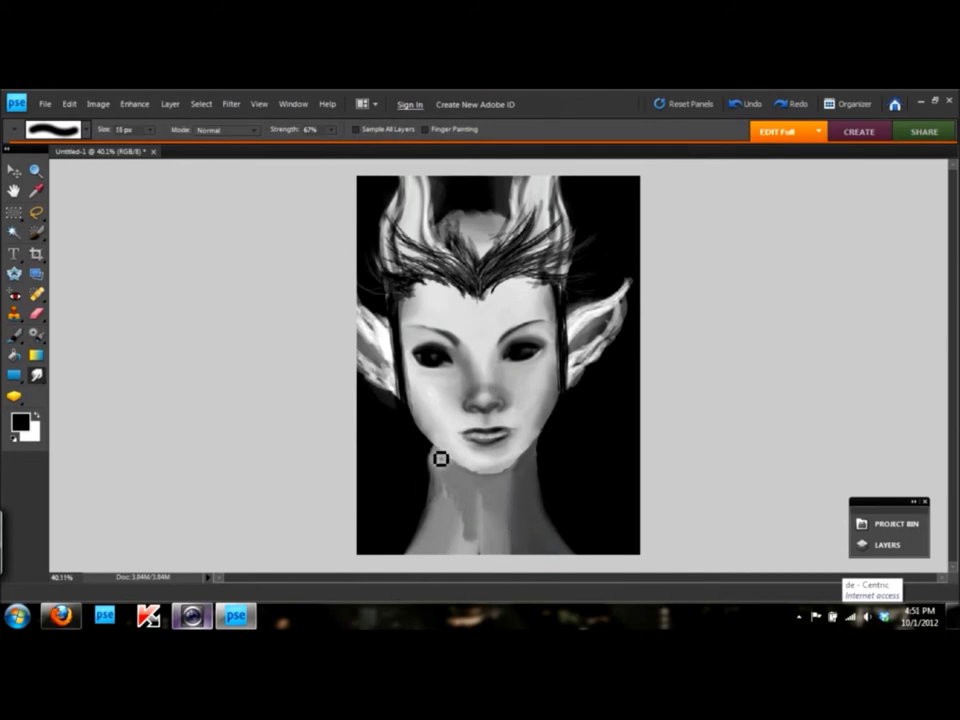
key(bracketleft)
key(bracketright)
drag(442, 472, 418, 525)
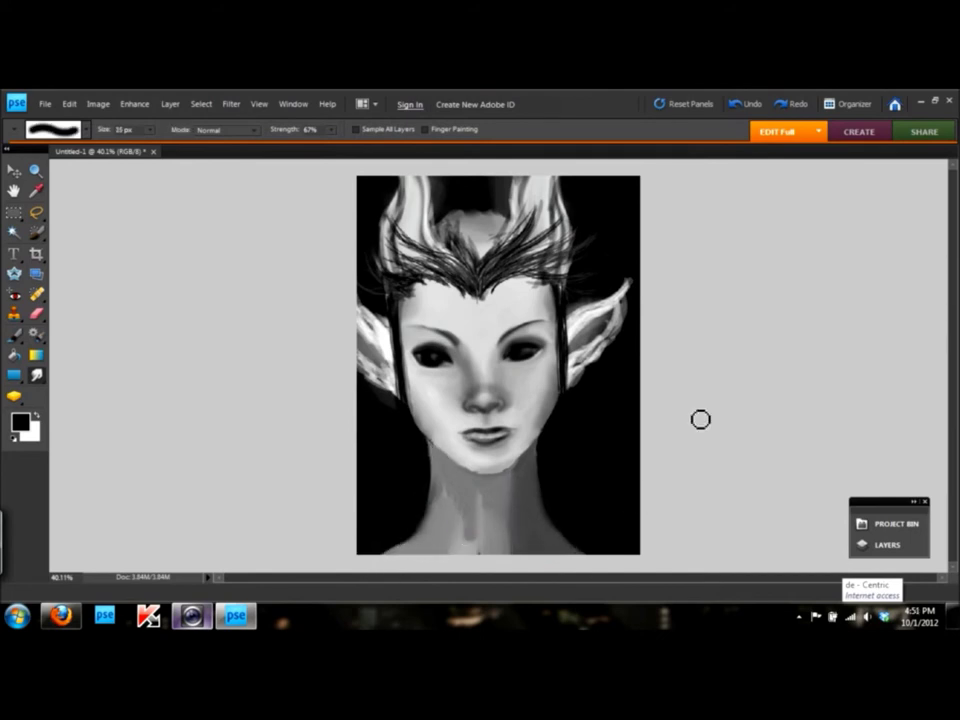
Smudge the shading on both pointed ears and repaint the left ear's lower shading
mouse_move(580, 342)
mouse_down()
mouse_move(606, 343)
mouse_move(574, 356)
mouse_move(581, 347)
mouse_up()
mouse_move(371, 343)
mouse_down()
mouse_move(358, 330)
mouse_move(369, 369)
mouse_move(359, 334)
mouse_move(390, 377)
mouse_move(375, 365)
mouse_move(392, 413)
mouse_move(378, 385)
mouse_up()
key(b)
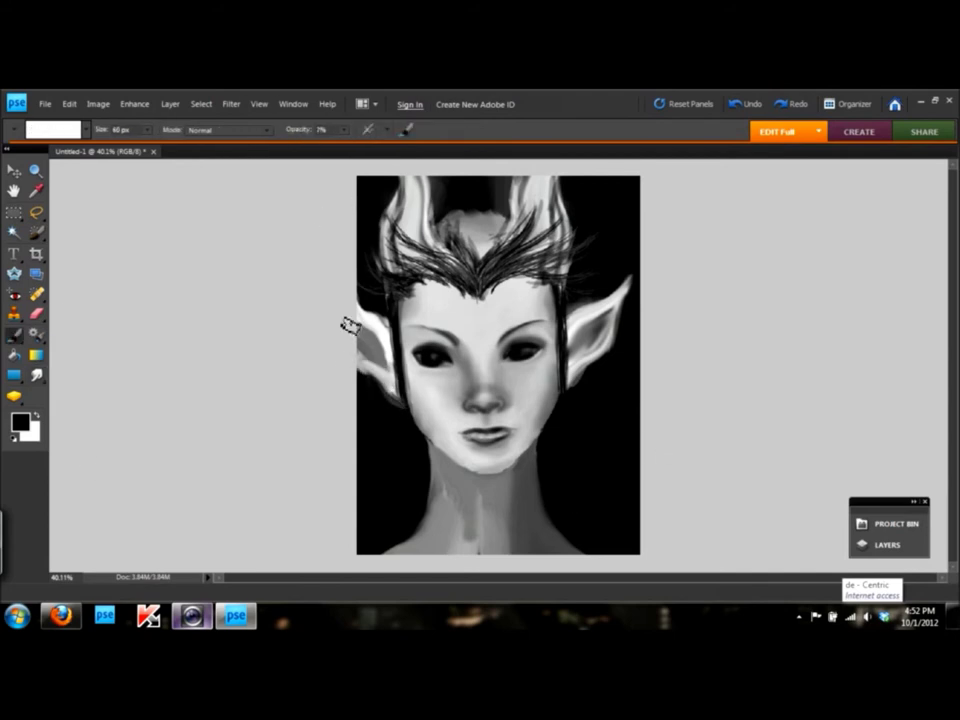
drag(349, 325, 385, 385)
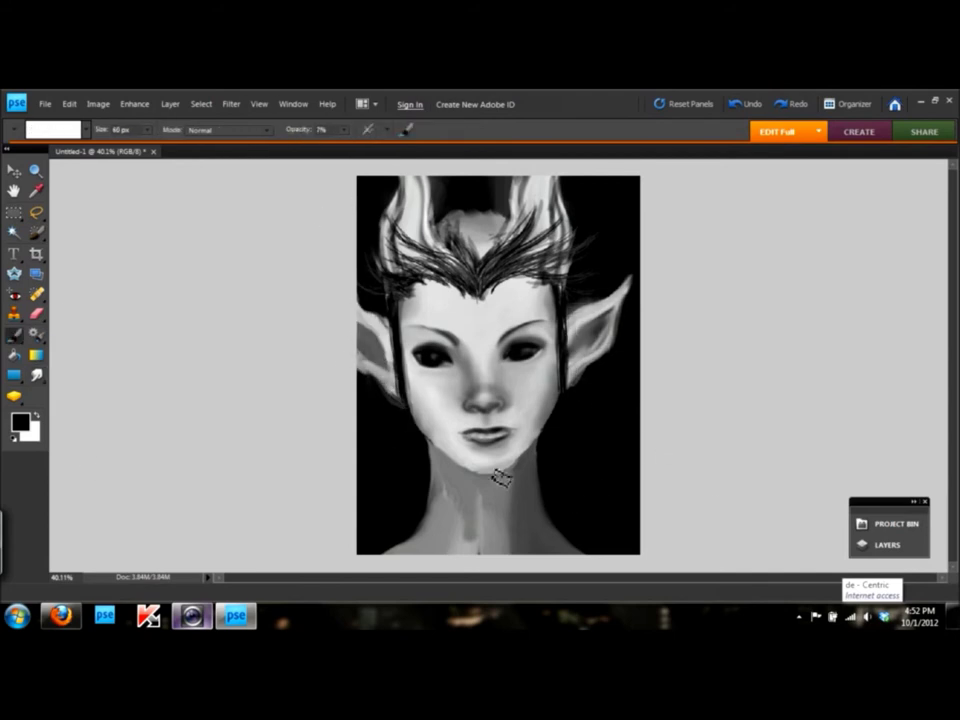
scroll(514, 401, up, 5)
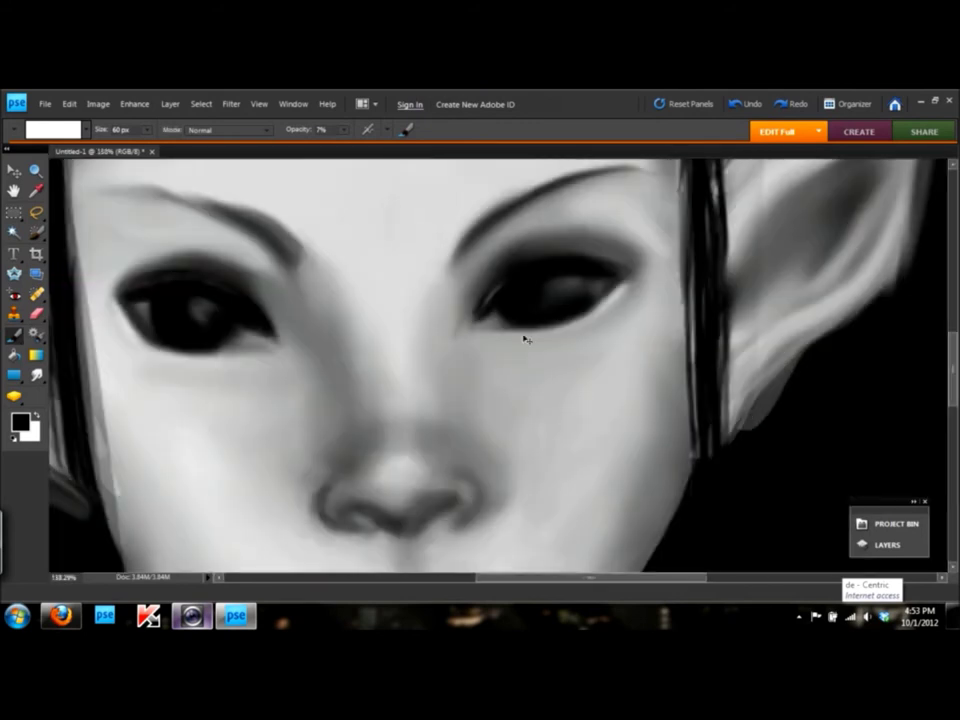
Smudge the right eye's upper lid, outer corner and inner corner
scroll(527, 340, left, 2)
key(r)
drag(594, 258, 625, 228)
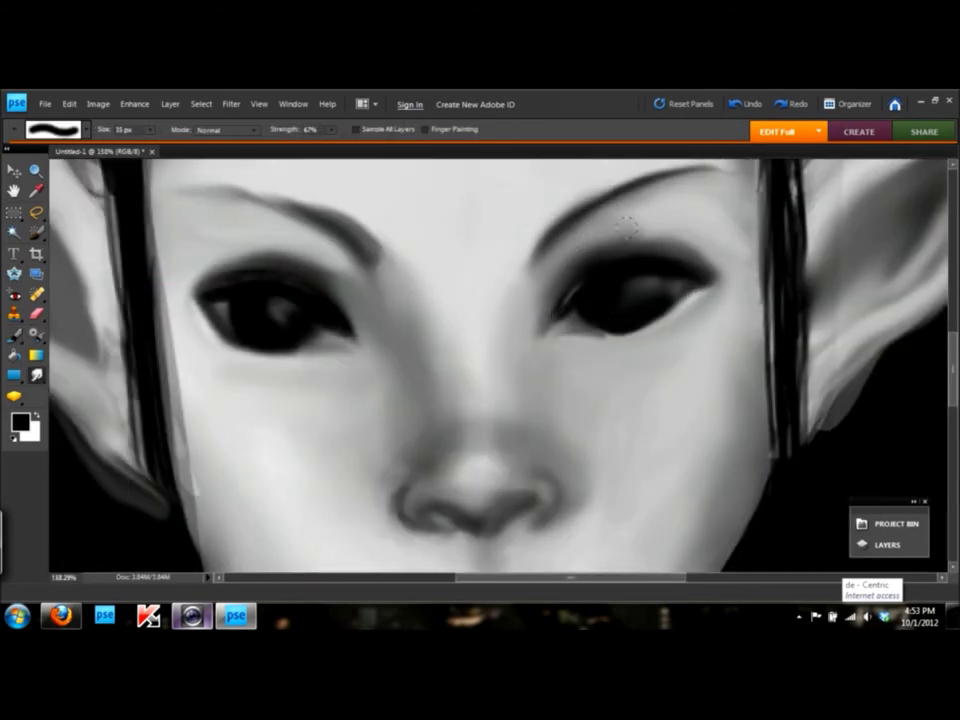
mouse_move(703, 234)
mouse_down()
mouse_move(697, 300)
mouse_move(641, 312)
mouse_up()
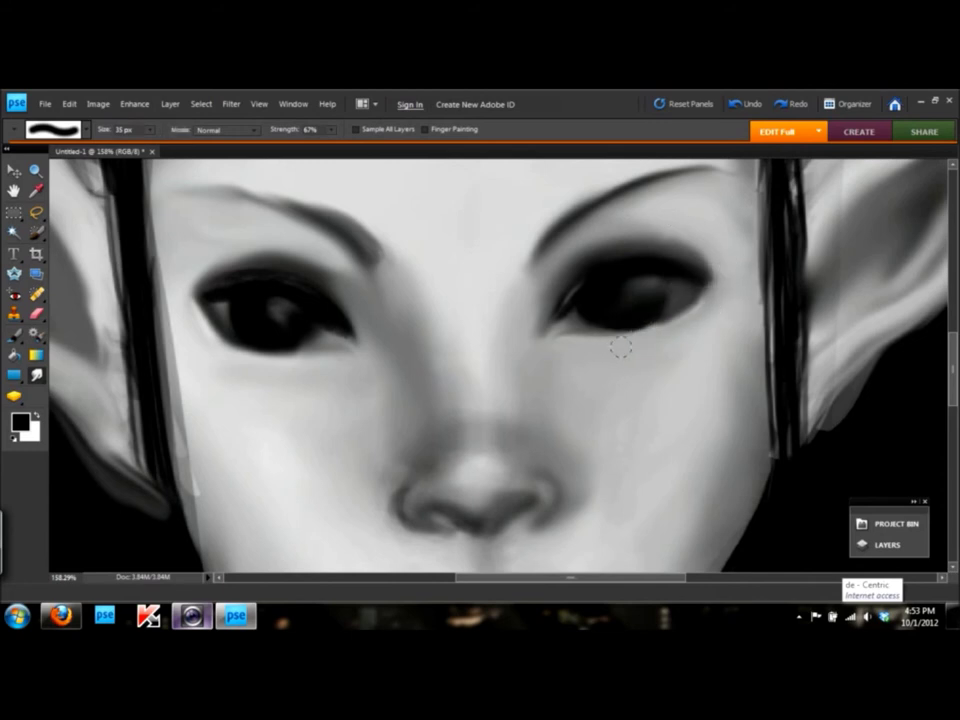
drag(565, 335, 521, 343)
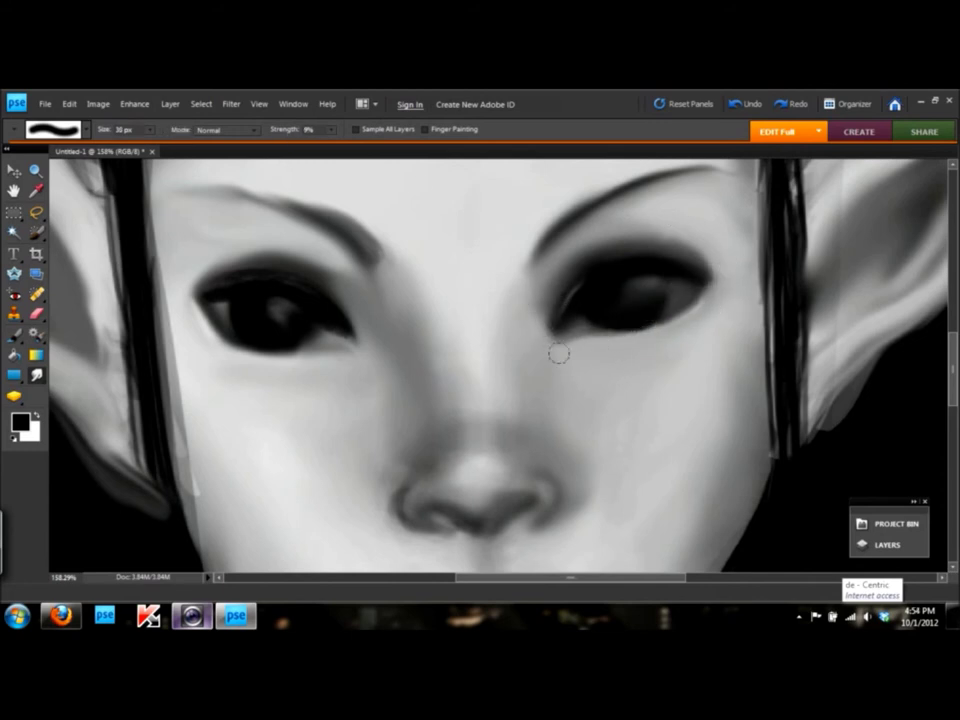
With a smaller brush at 35% opacity, darken the right iris and extend liner from its outer corner
key(b)
key(bracketleft)
key(bracketleft)
key(bracketleft)
key(3)
key(5)
drag(645, 288, 604, 306)
key(bracketleft)
key(bracketleft)
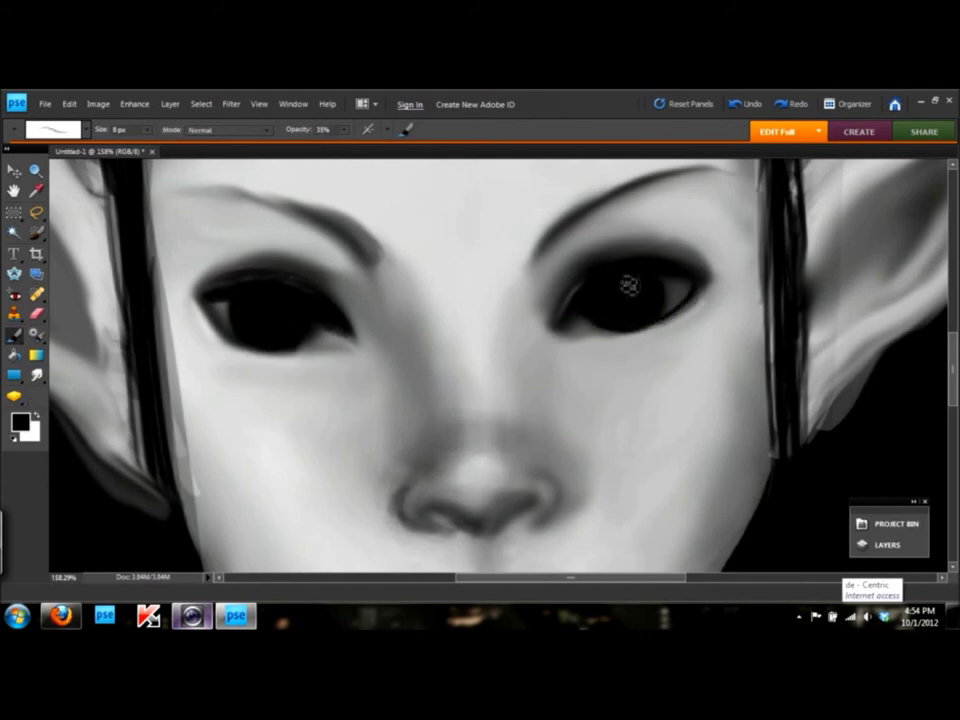
mouse_move(671, 286)
mouse_down()
mouse_move(703, 267)
mouse_move(664, 242)
mouse_move(615, 281)
mouse_move(628, 240)
mouse_move(569, 302)
mouse_move(612, 332)
mouse_up()
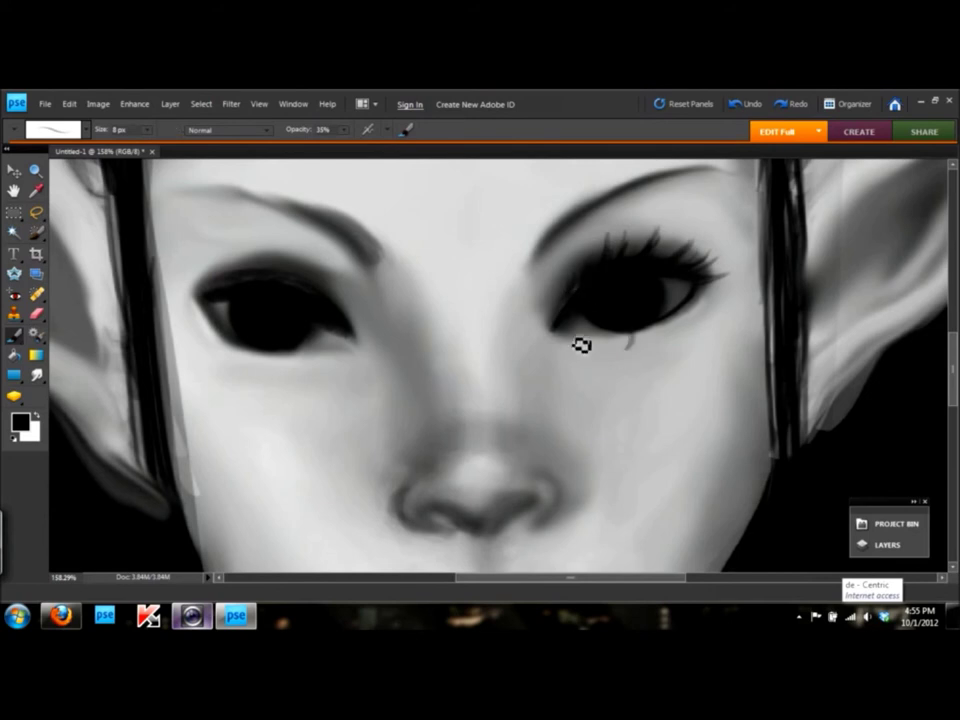
Smudge the left eye's lower iris and broaden its upper lid
key(r)
key(bracketleft)
key(bracketleft)
key(bracketleft)
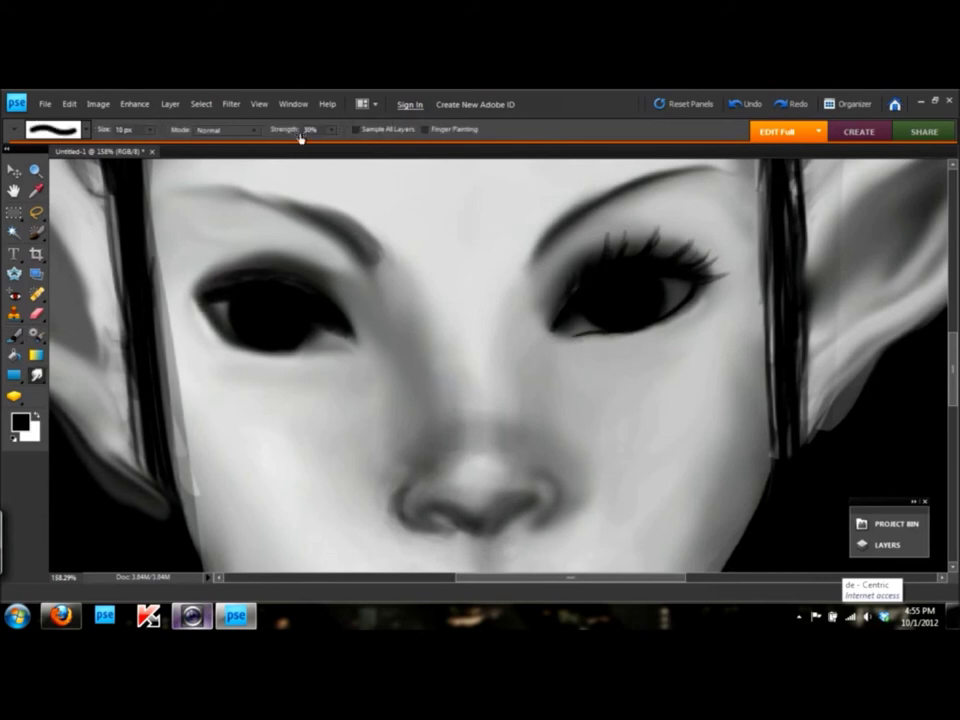
mouse_move(229, 316)
mouse_down()
mouse_move(247, 290)
mouse_move(313, 293)
mouse_up()
key(bracketright)
key(bracketright)
key(bracketright)
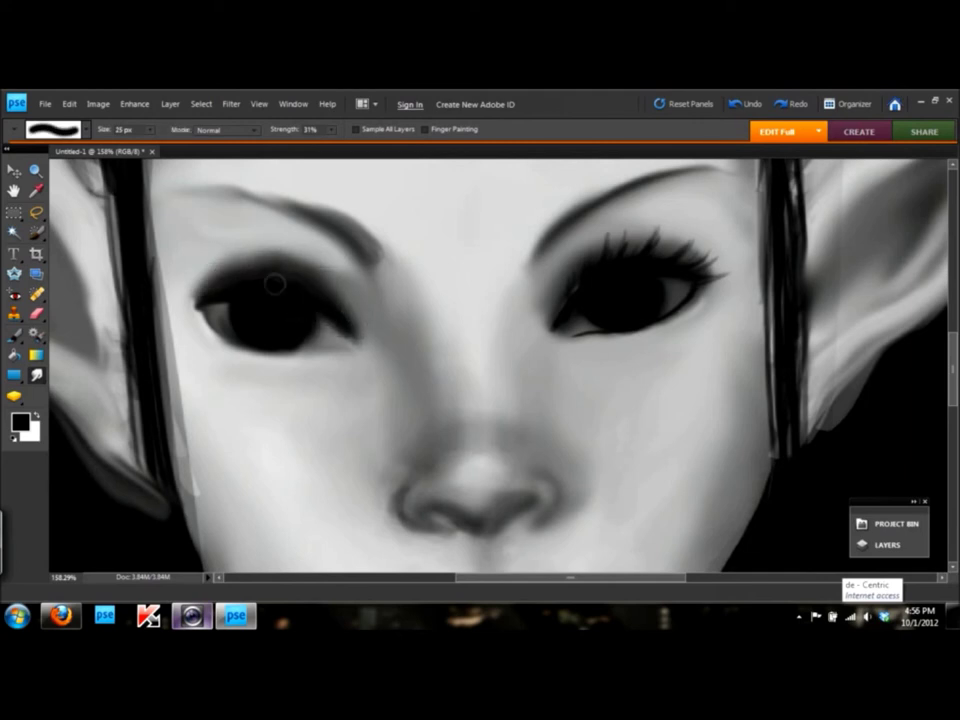
drag(200, 268, 315, 262)
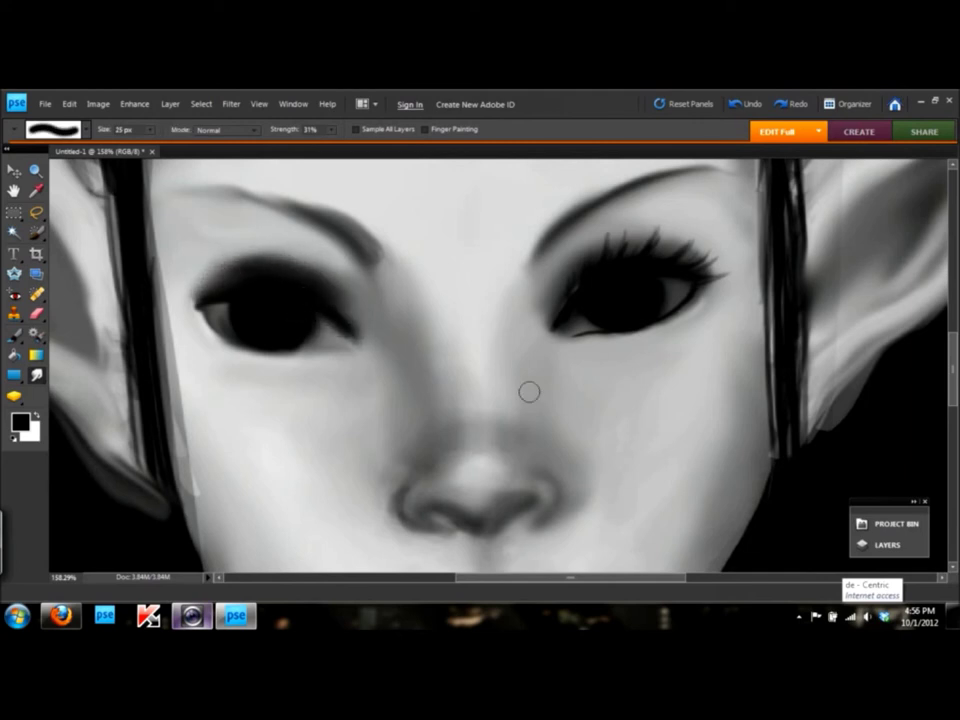
scroll(529, 391, down, 3)
scroll(529, 391, up, 4)
Paint a line under the left eye, a flick at its outer corner and upper lashes
key(b)
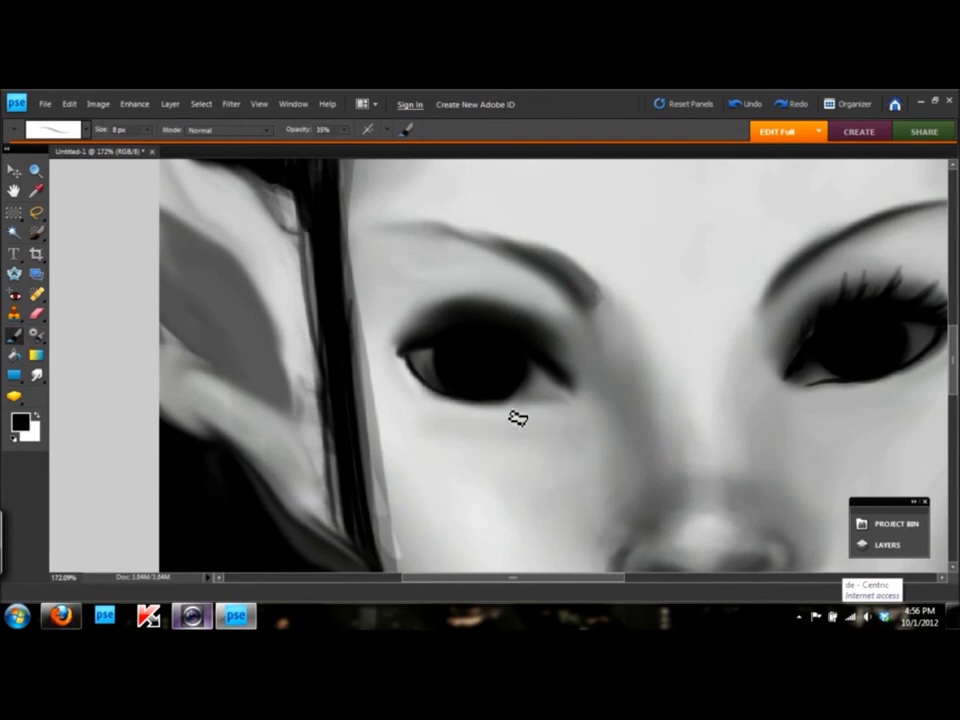
drag(541, 410, 556, 402)
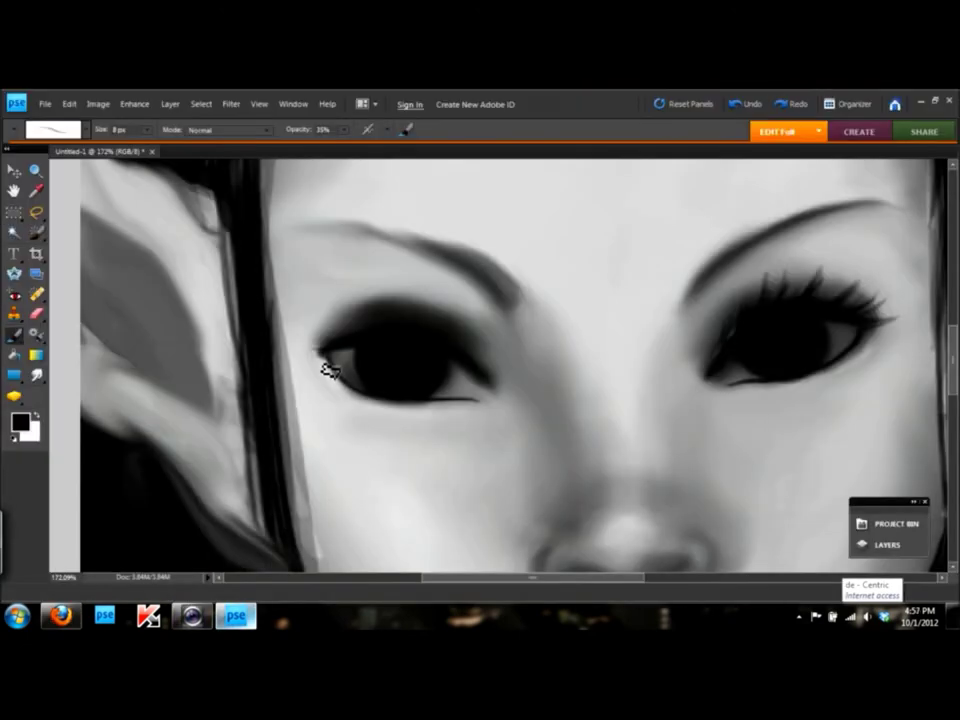
mouse_move(318, 358)
mouse_down()
mouse_move(297, 352)
mouse_move(410, 338)
mouse_up()
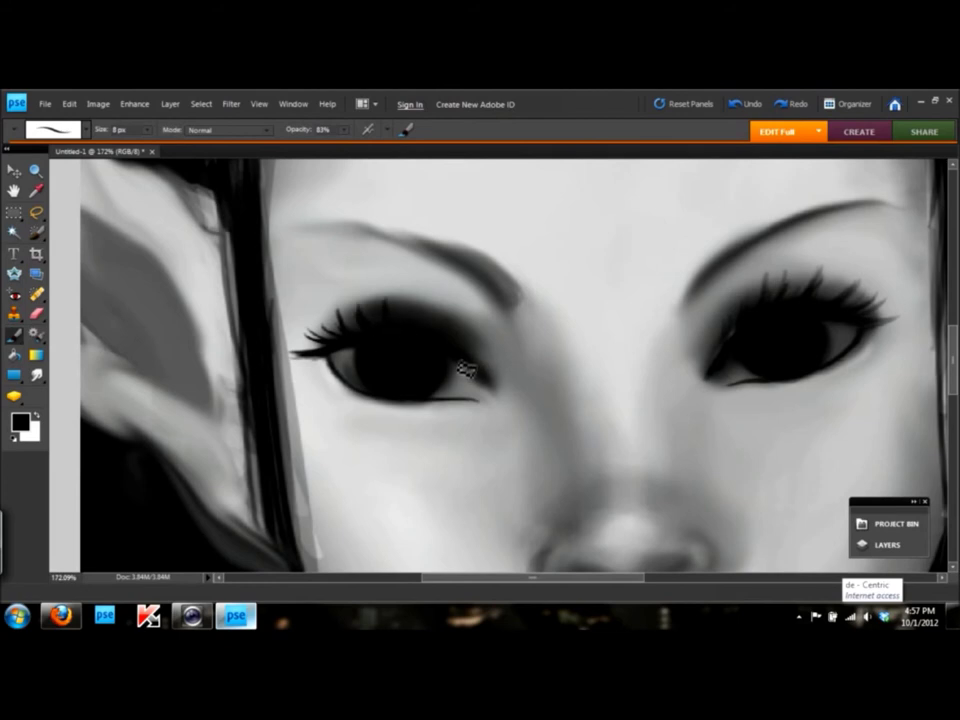
drag(362, 332, 352, 297)
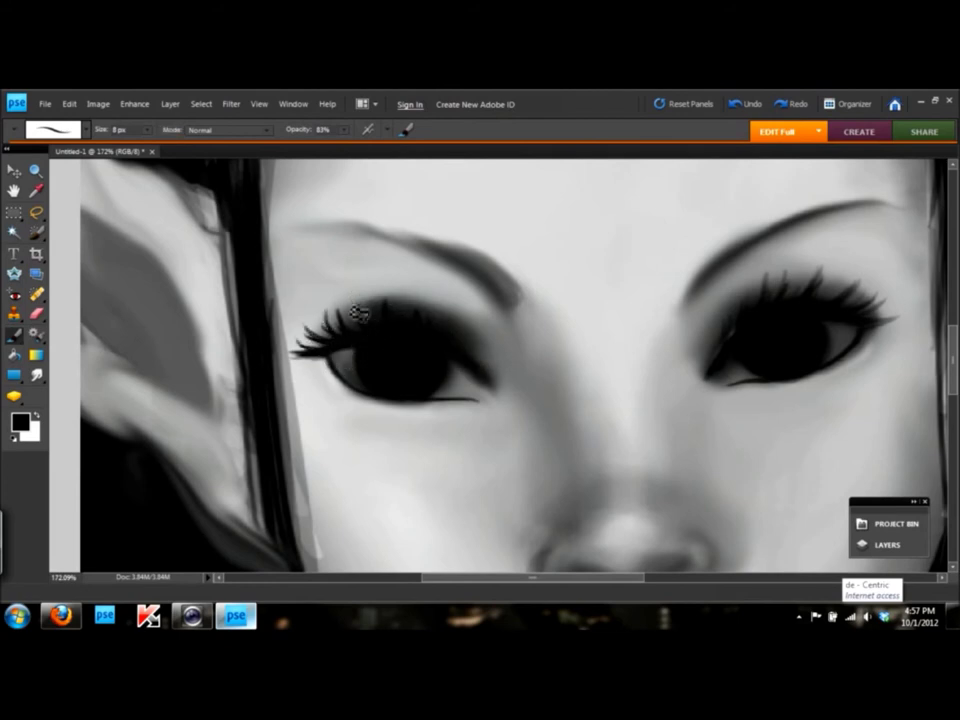
Switch to white with a larger 14% opacity brush and add a soft light stroke under the right eye
key(x)
key(bracketright)
key(bracketright)
key(bracketright)
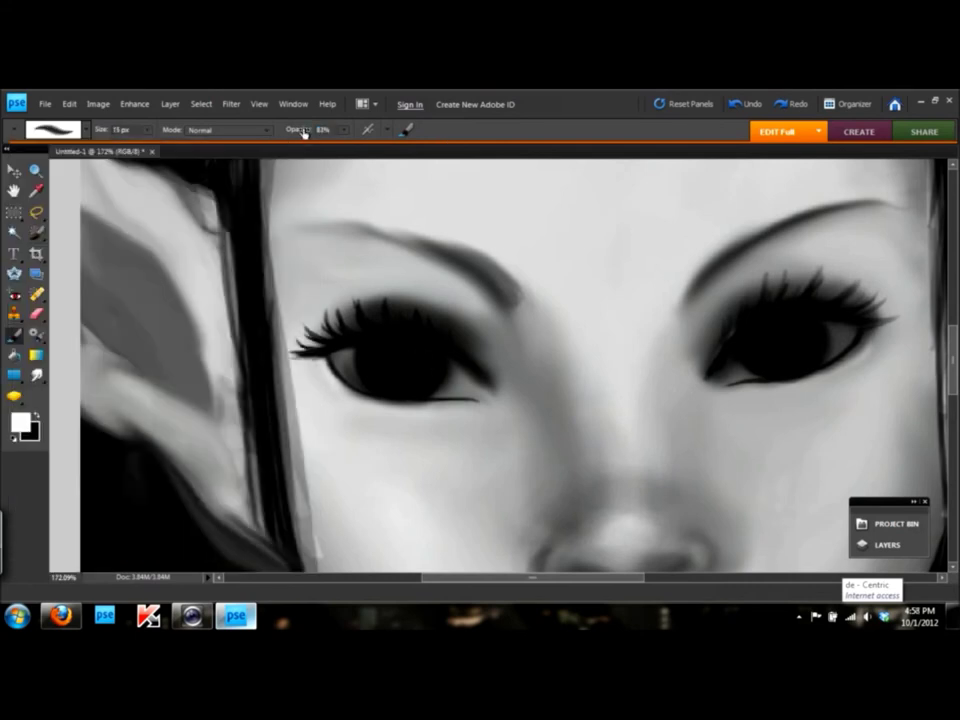
key(bracketright)
key(1)
key(4)
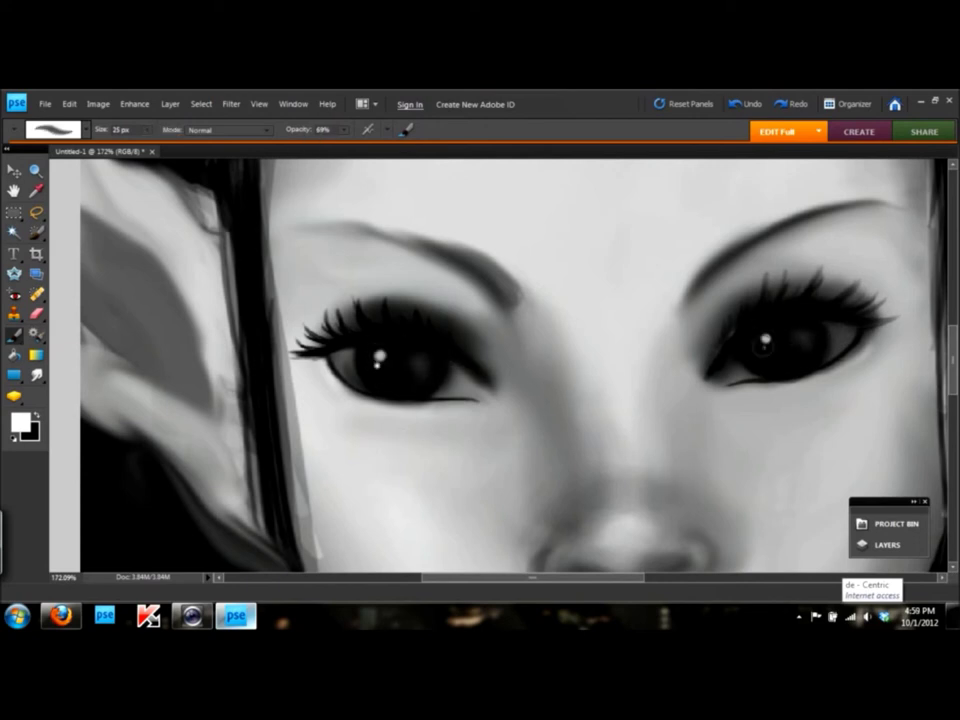
scroll(729, 484, down, 5)
scroll(721, 476, up, 5)
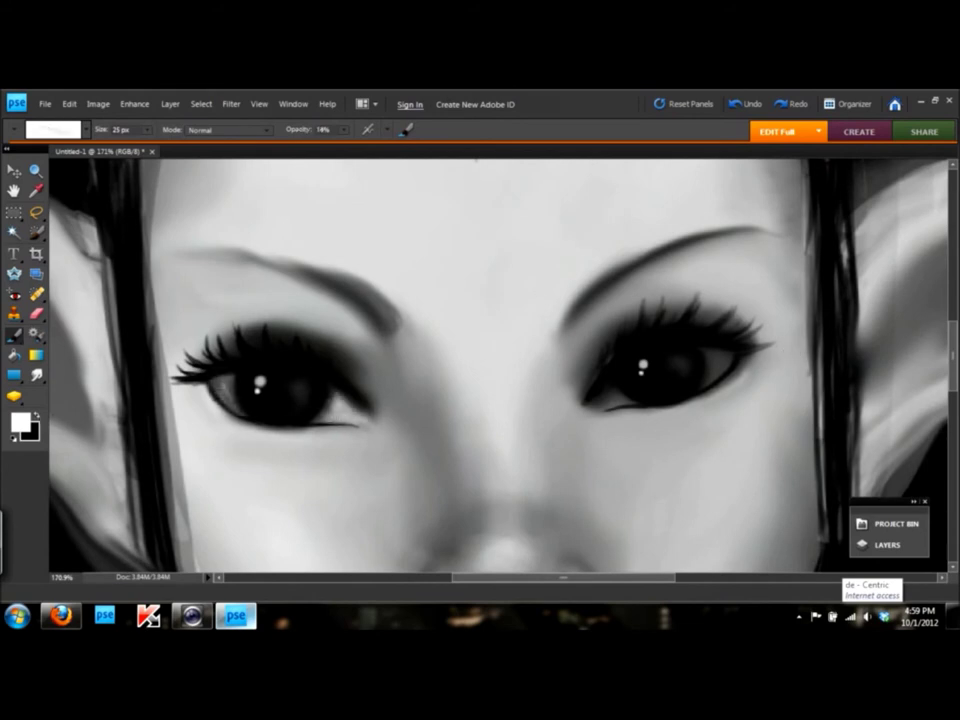
drag(695, 390, 728, 374)
scroll(388, 499, down, 5)
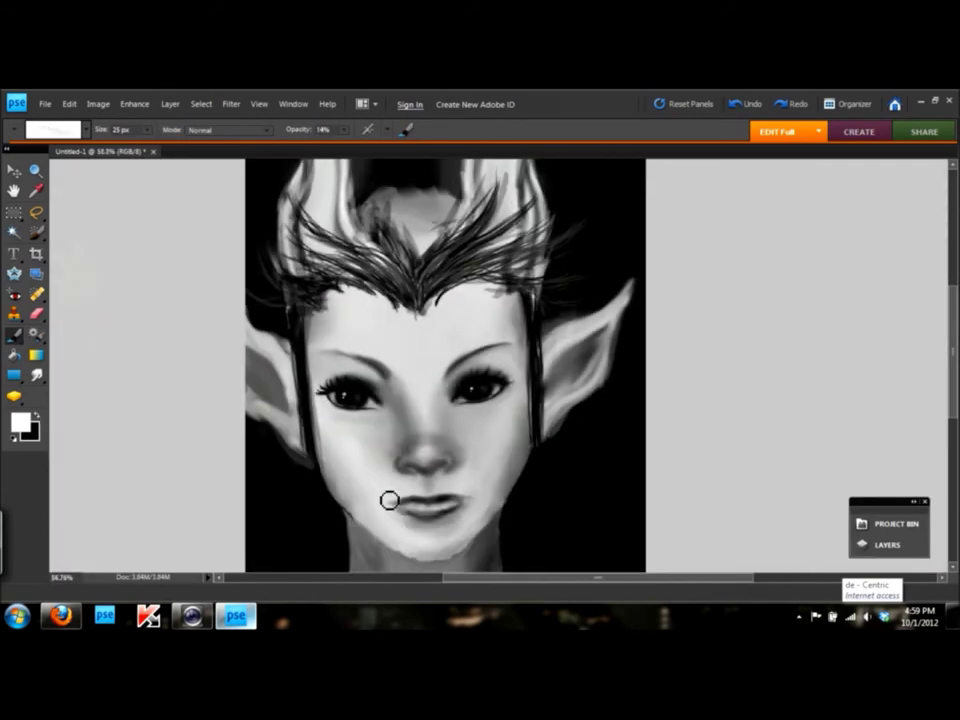
Extend the right eyebrow's outer tail with a black stroke
scroll(384, 495, up, 4)
key(x)
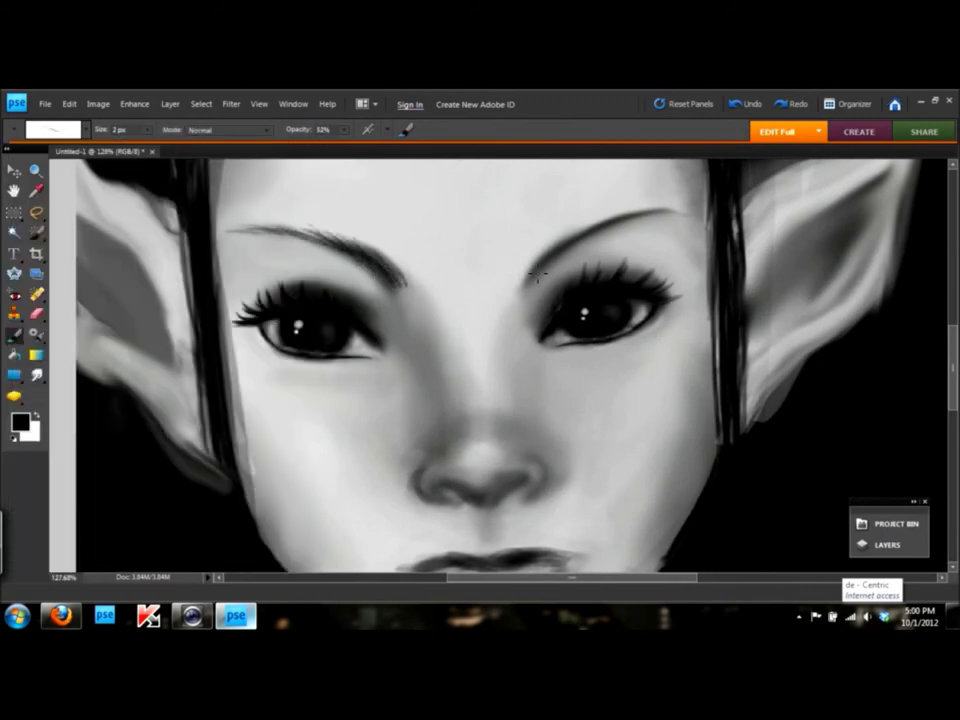
drag(607, 235, 686, 213)
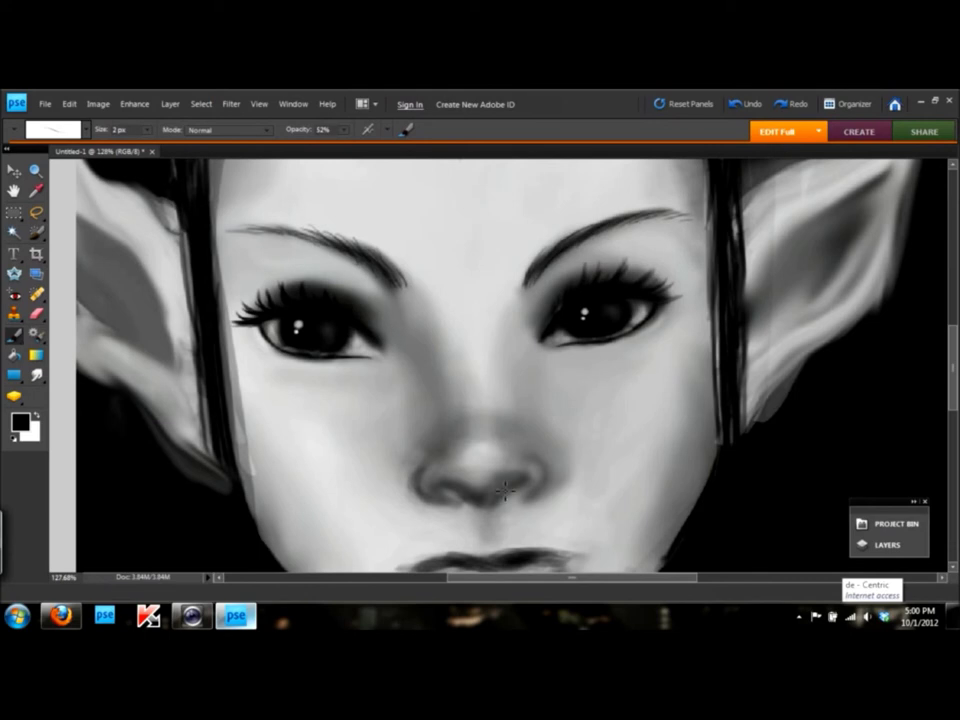
Choose a soft 45 px brush and darken the edge of the lower lip
click(86, 129)
click(124, 467)
key(Return)
scroll(575, 492, down, 5)
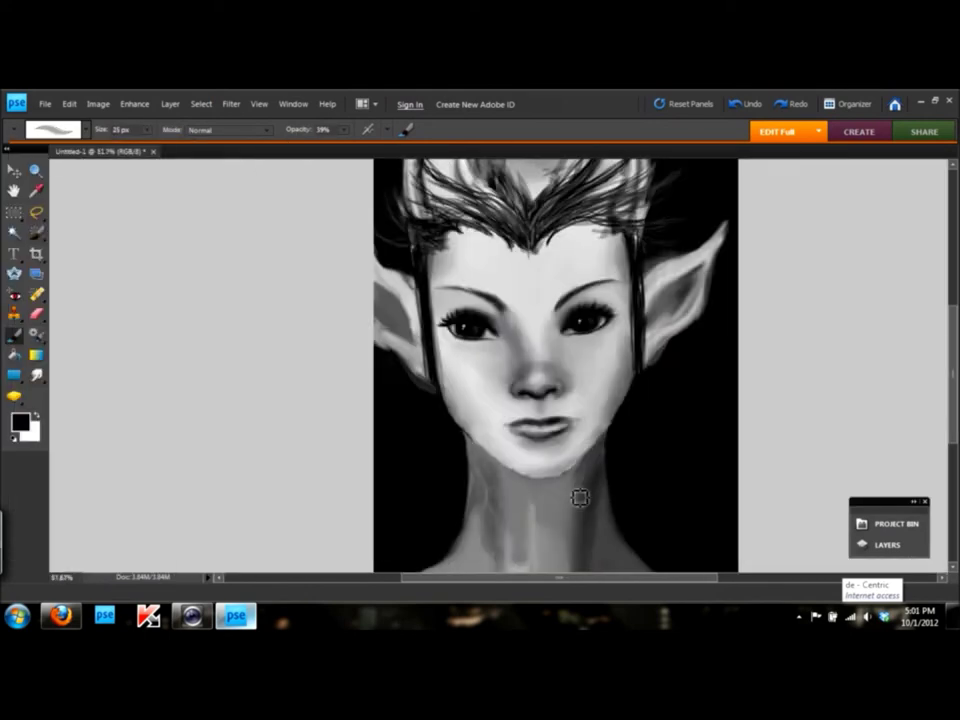
scroll(574, 497, up, 4)
key(x)
key(r)
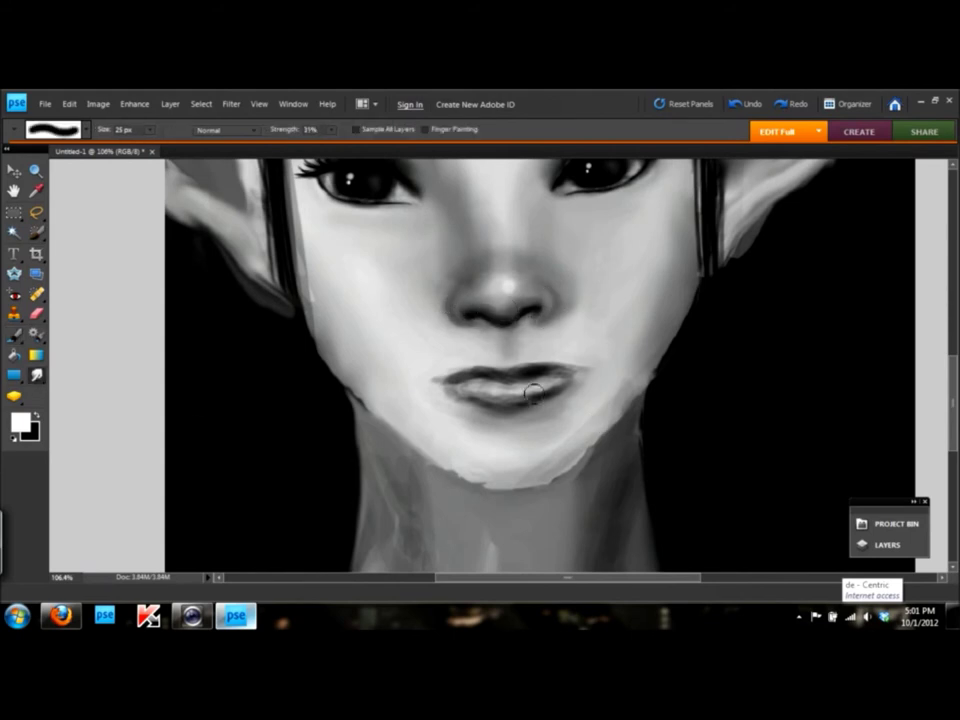
scroll(589, 461, down, 3)
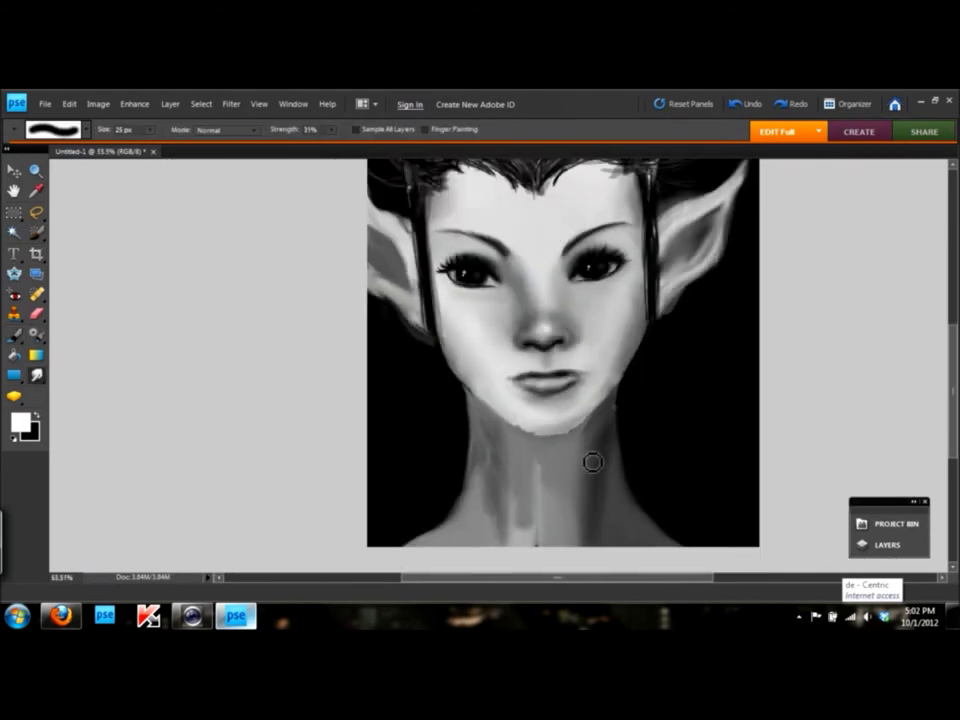
scroll(592, 462, up, 1)
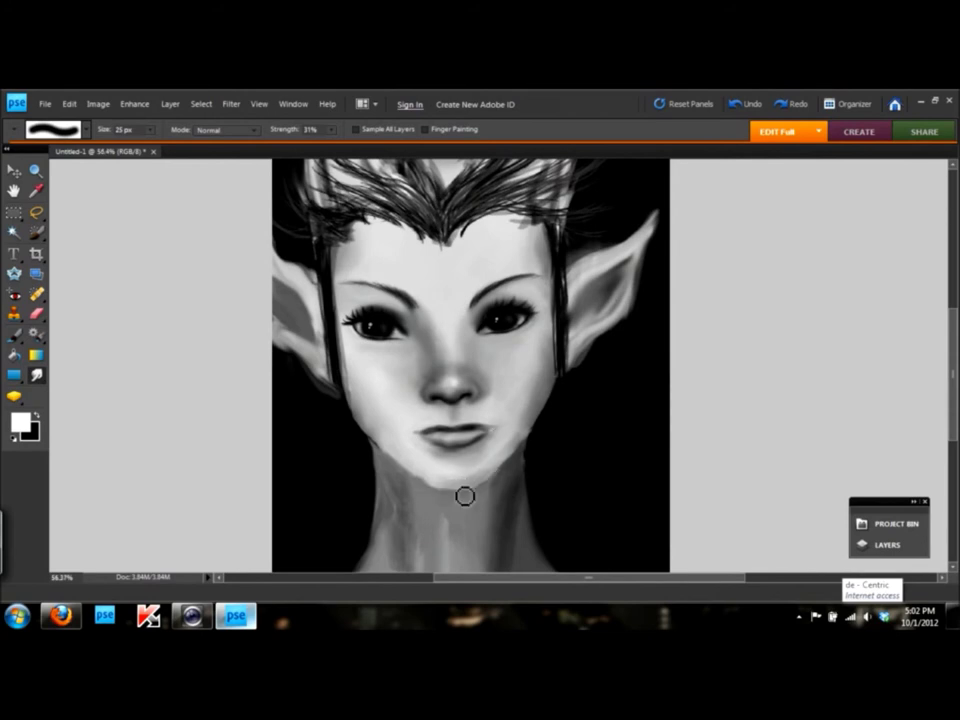
scroll(450, 460, up, 2)
key(b)
key(x)
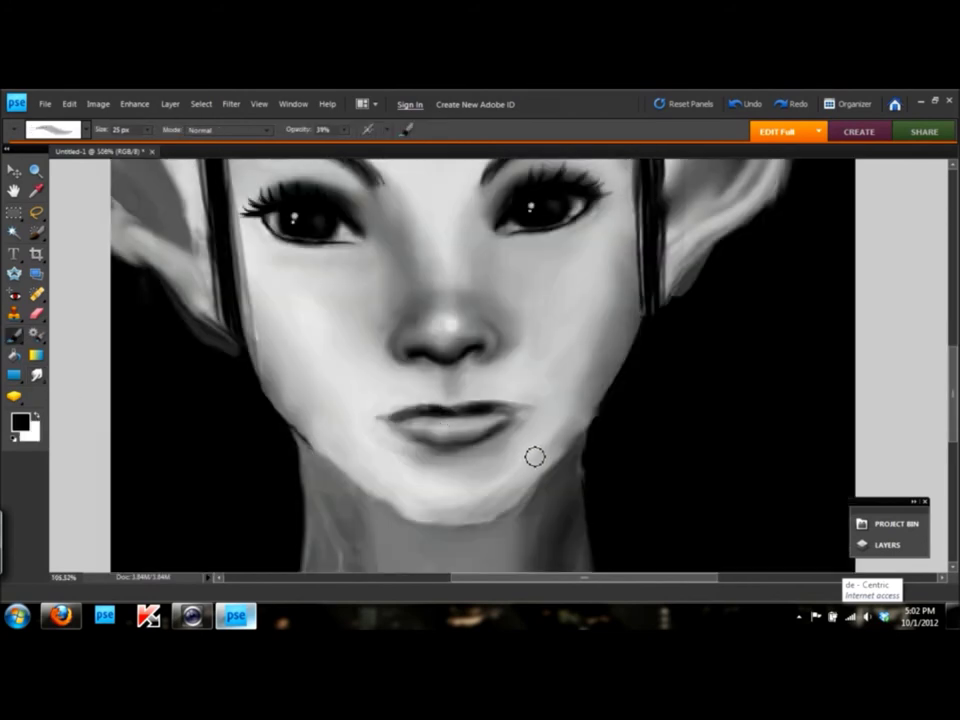
mouse_move(423, 426)
mouse_down()
mouse_move(468, 431)
mouse_move(400, 425)
mouse_up()
Switch to white and smudge the teeth area into grey
key(x)
scroll(474, 440, down, 4)
scroll(485, 432, up, 3)
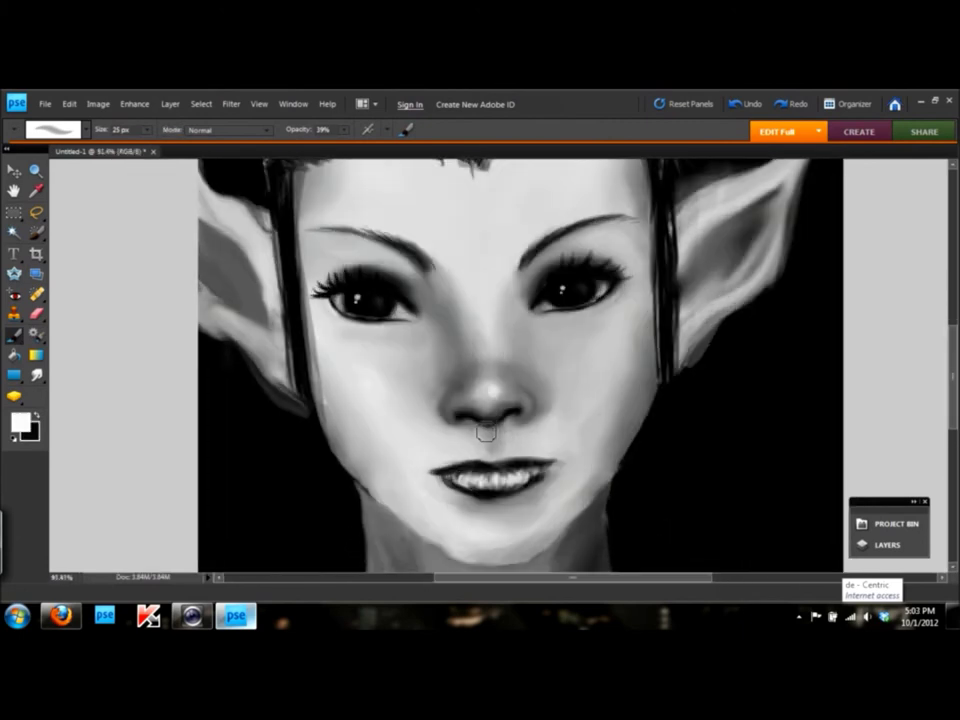
key(r)
mouse_move(450, 478)
mouse_down()
mouse_move(546, 488)
mouse_move(459, 498)
mouse_up()
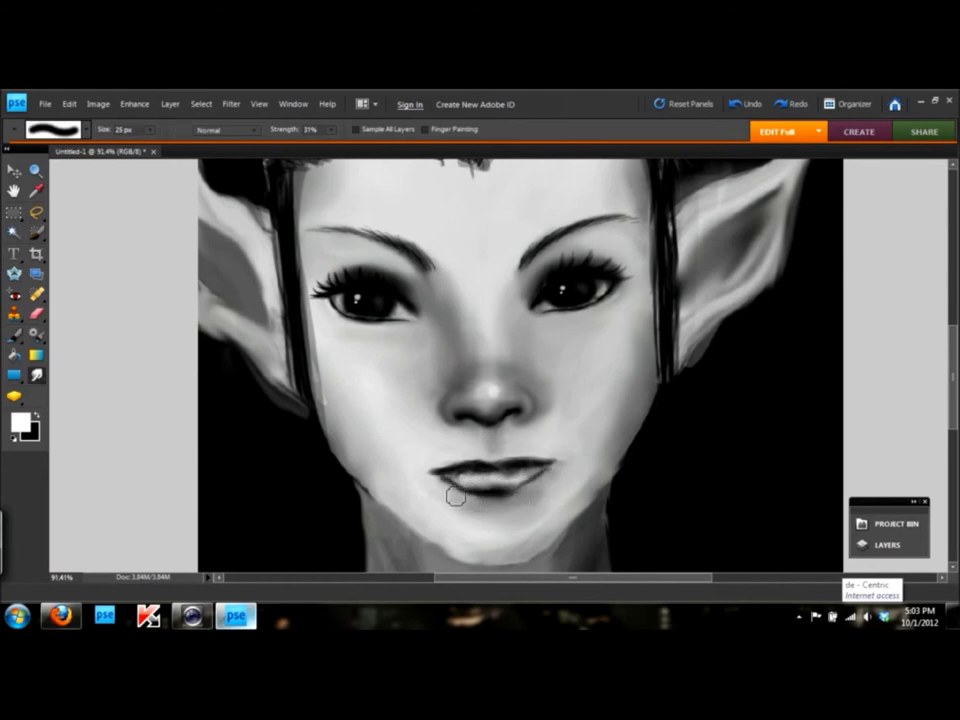
scroll(529, 506, up, 3)
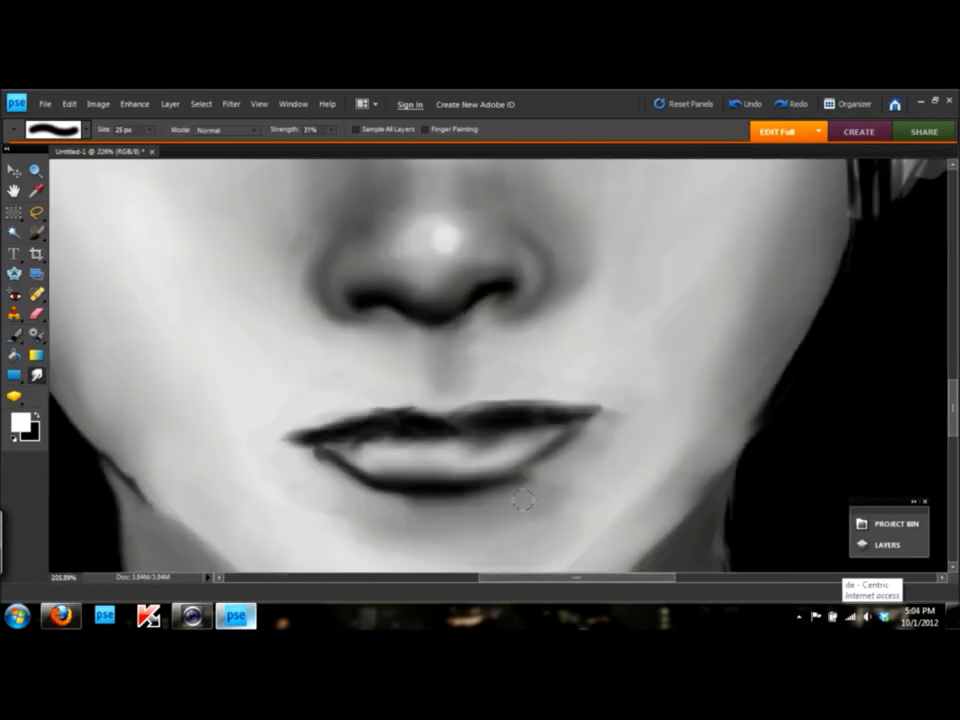
With a soft black brush, darken the centre of the upper lip
key(b)
key(x)
click(86, 129)
double_click(216, 286)
drag(393, 420, 450, 424)
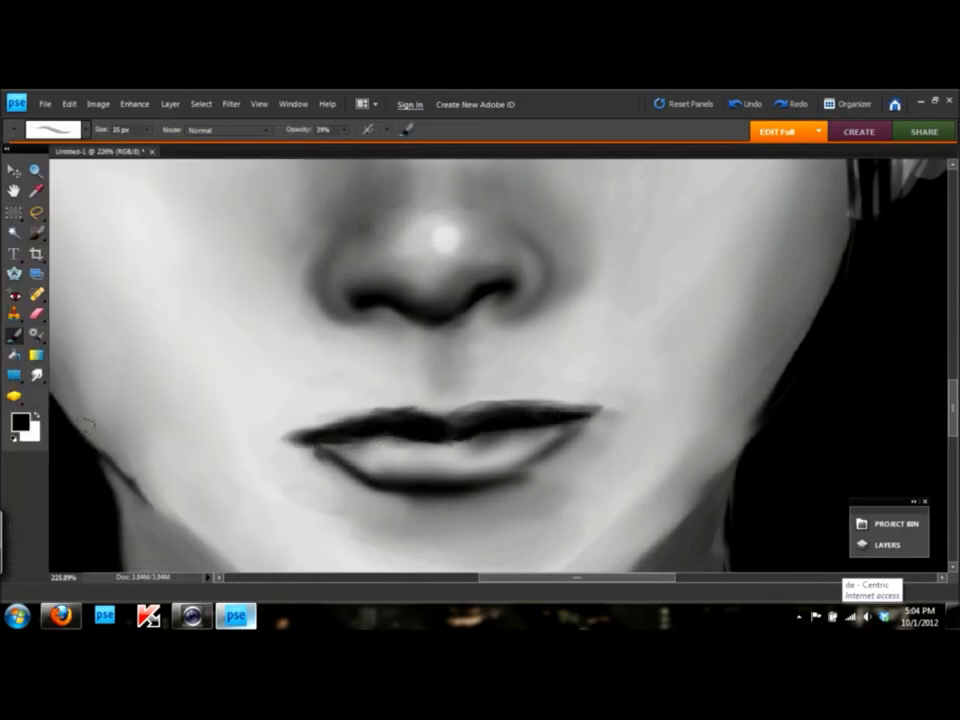
Set brush opacity to 23% and smudge to blend the shading across the lower lip
key(x)
key(2)
key(3)
key(x)
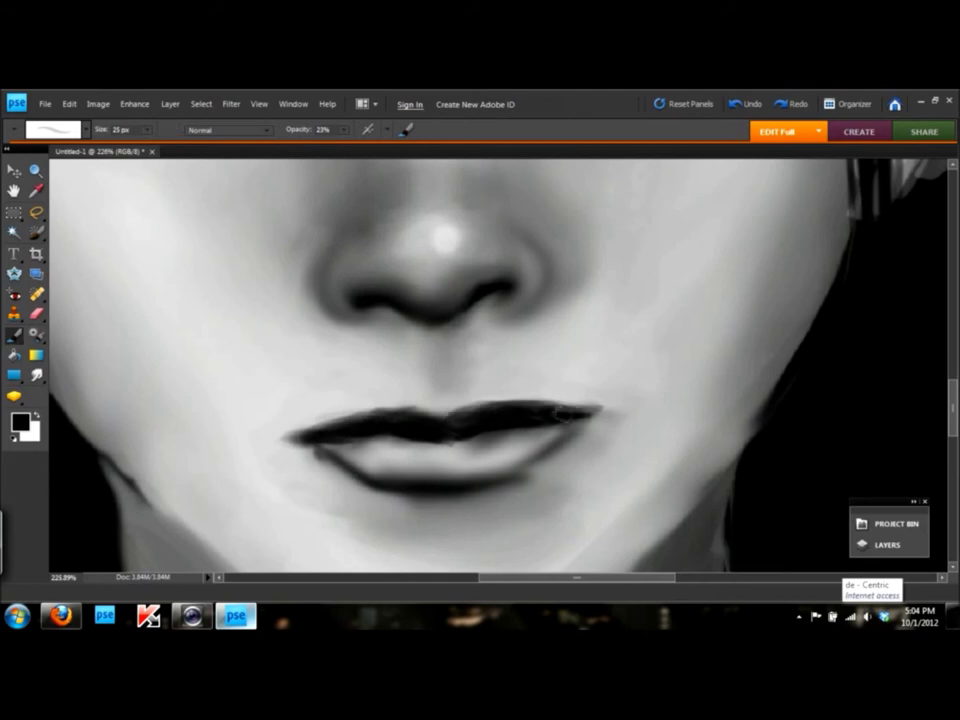
key(r)
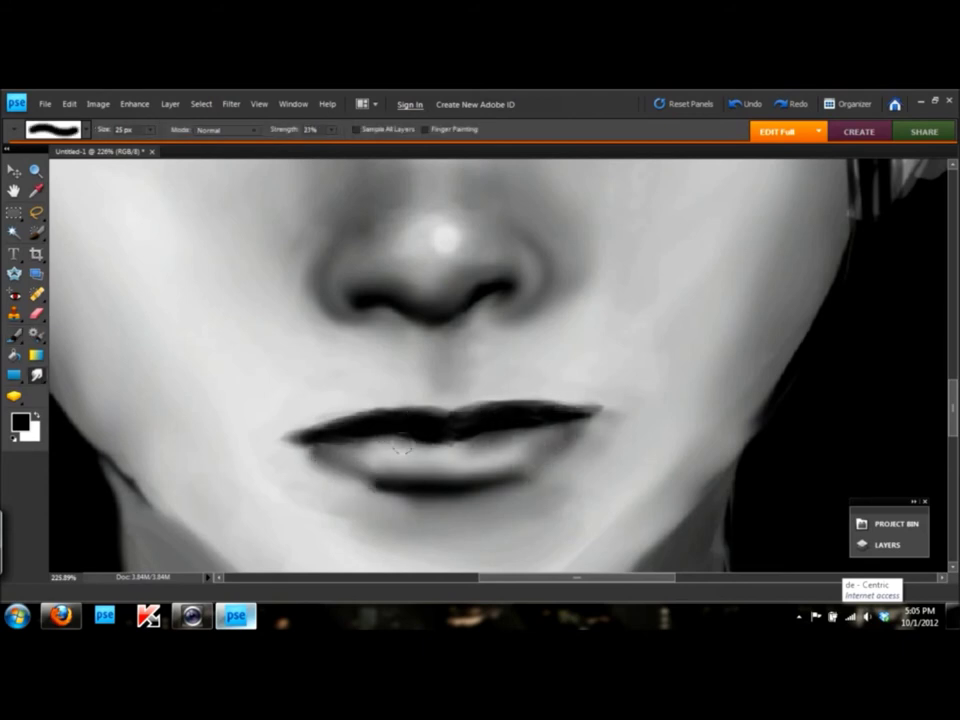
mouse_move(347, 473)
mouse_down()
mouse_move(412, 453)
mouse_move(440, 478)
mouse_up()
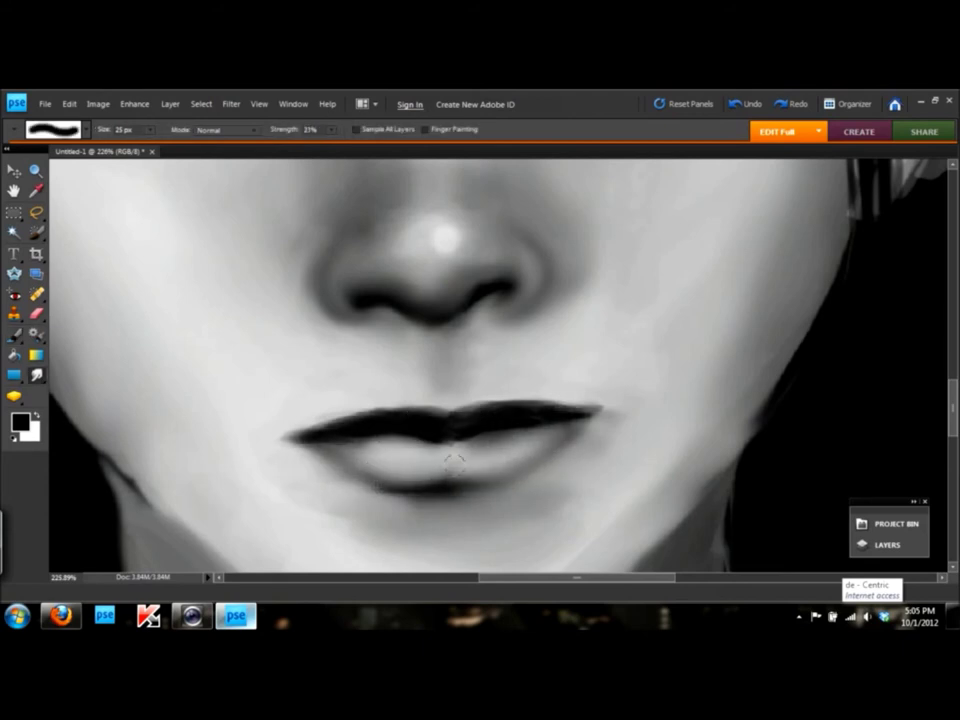
Paint light white highlights along the lower and upper lips
key(x)
key(b)
drag(424, 454, 522, 452)
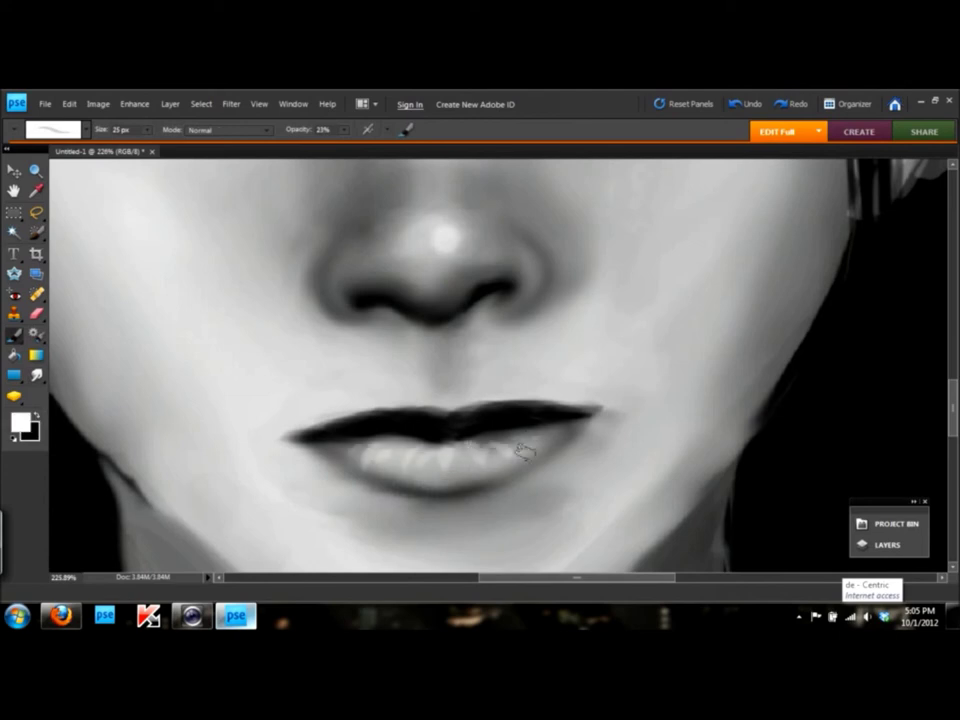
drag(465, 424, 420, 418)
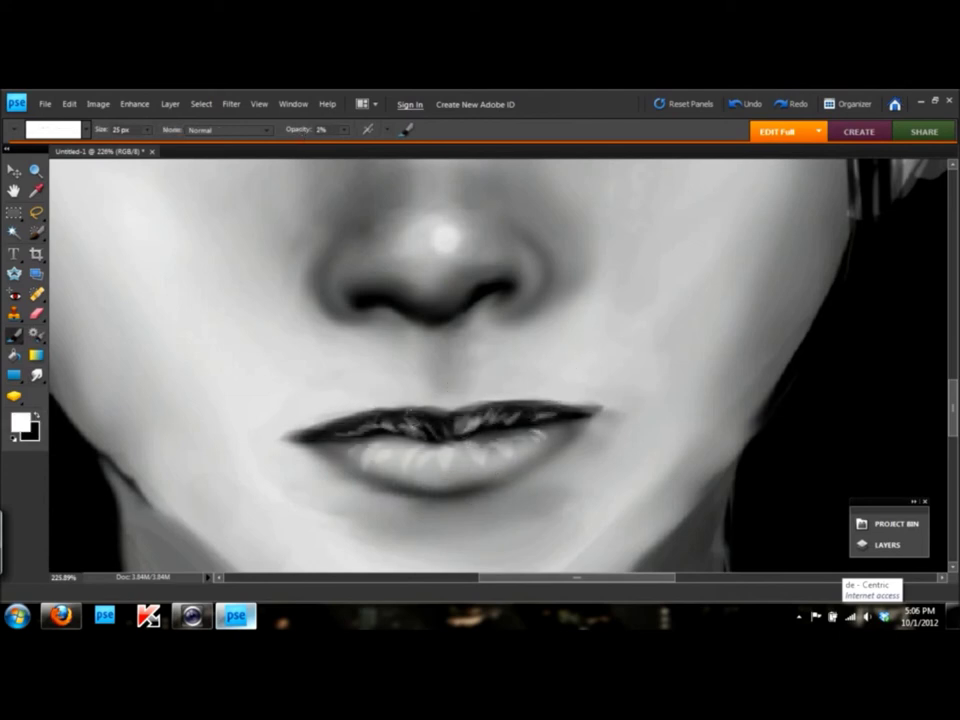
key(x)
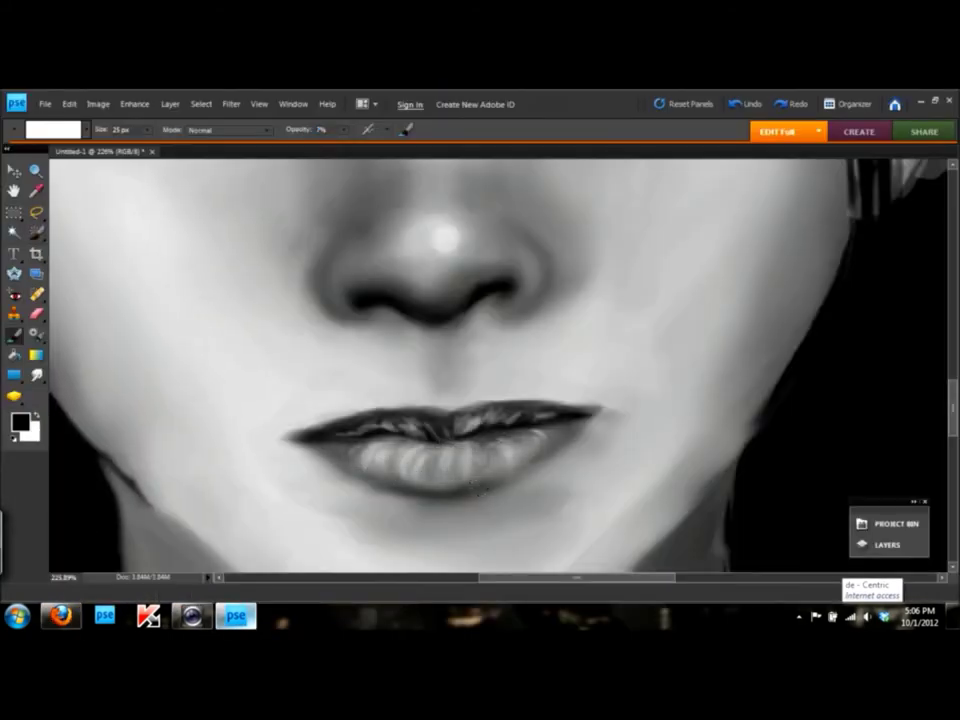
key(ctrl+0)
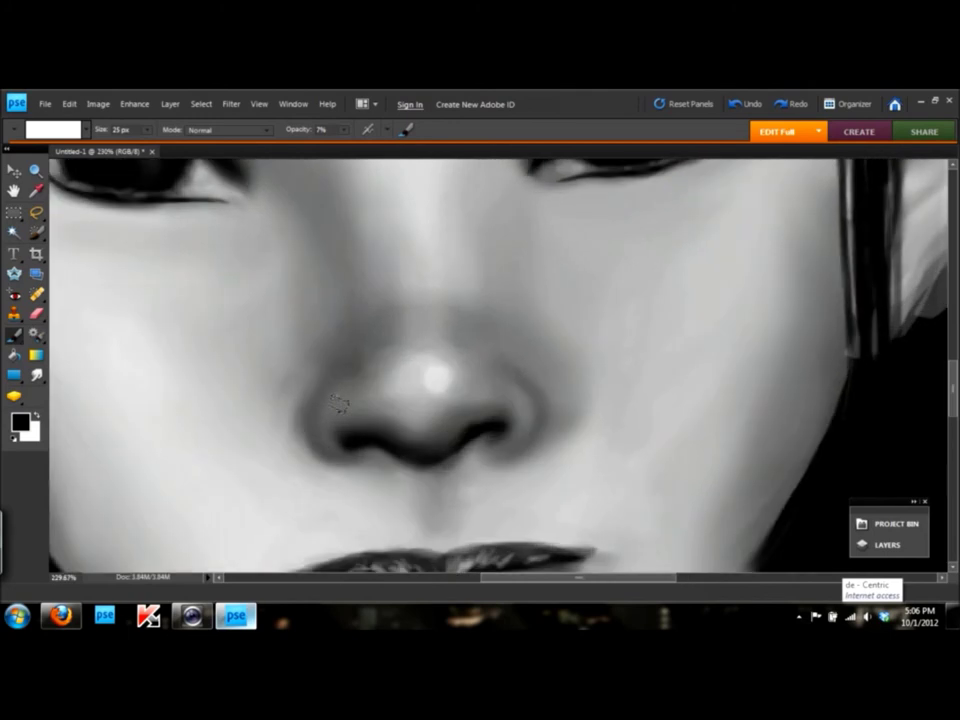
Shade and highlight the nostril rims with a 9 px brush, then pick a small soft brush
key(bracketleft)
drag(321, 411, 500, 477)
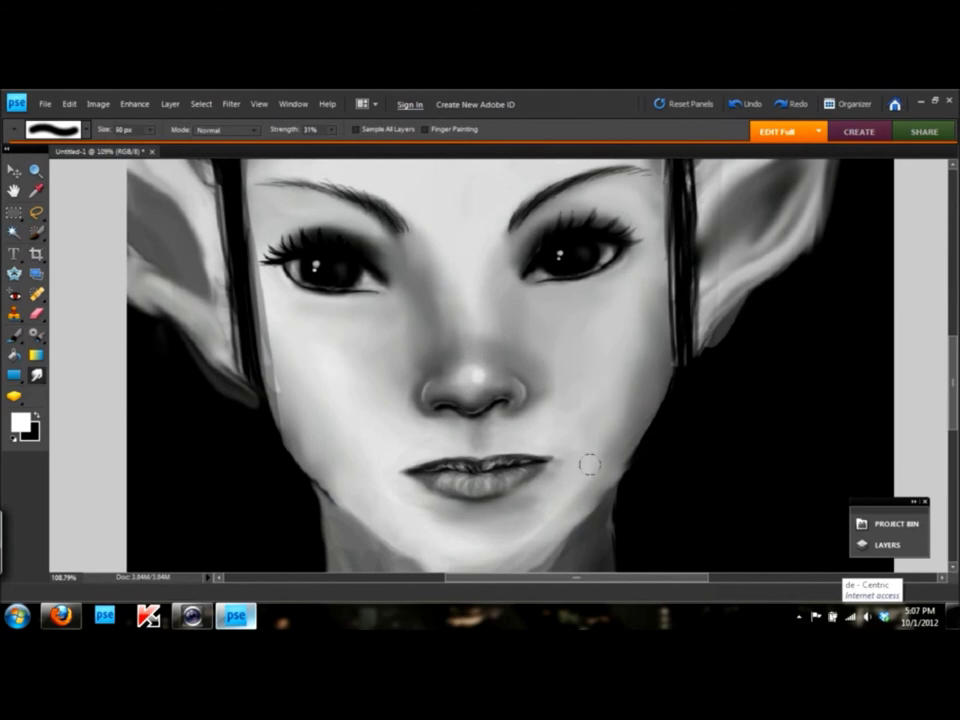
key(b)
right_click(343, 443)
key(Return)
Set white as the painting colour at 9% opacity and choose a 91 px brush
key(x)
key(8)
key(x)
key(0)
key(9)
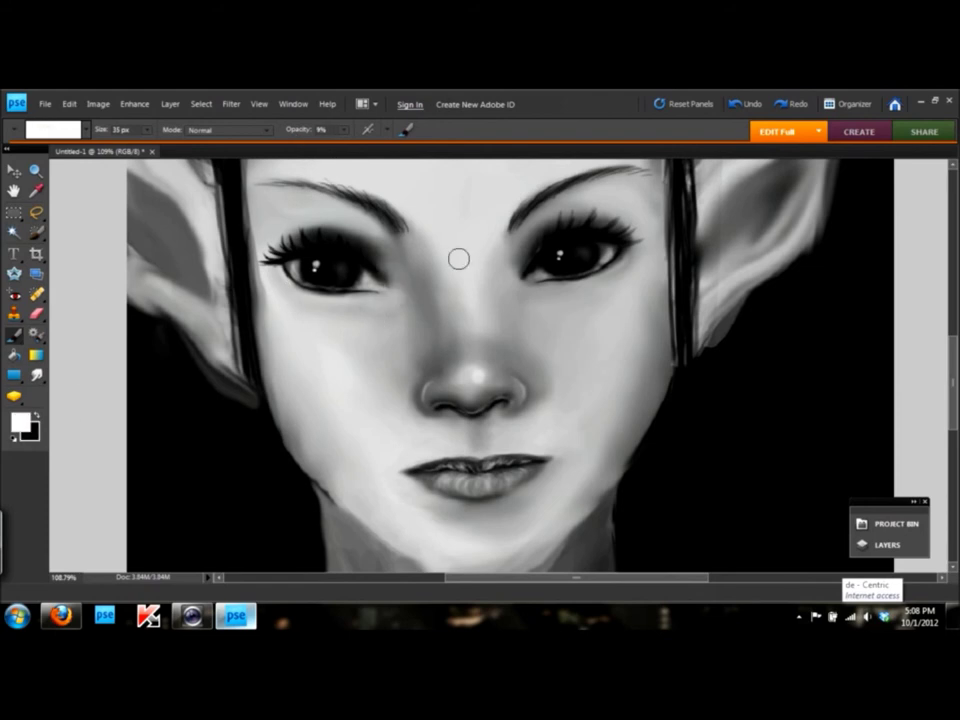
scroll(620, 380, down, 5)
scroll(193, 343, up, 2)
right_click(193, 343)
click(98, 210)
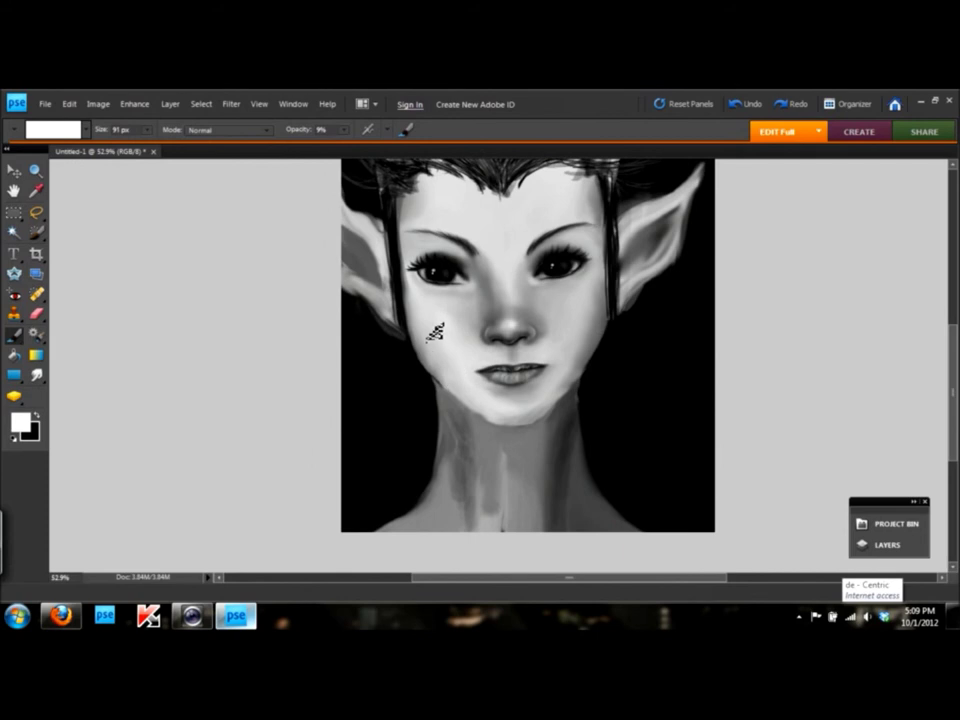
scroll(435, 328, up, 5)
Blend the neck shading with a 100 px Smudge brush at 15% strength
key(r)
right_click(355, 290)
key(1)
key(5)
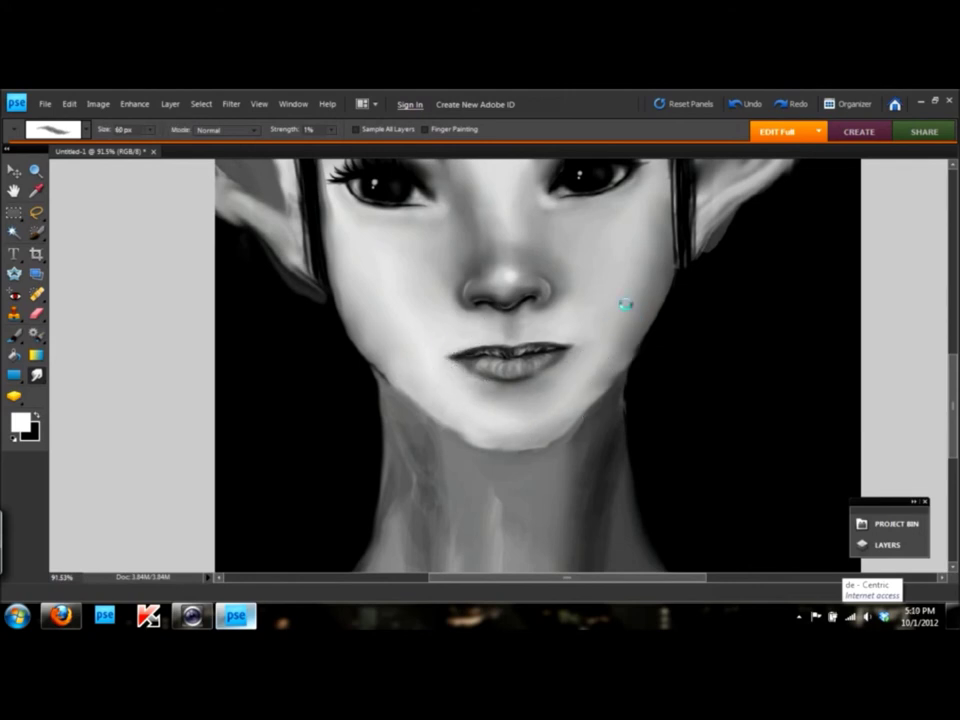
scroll(519, 364, up, 2)
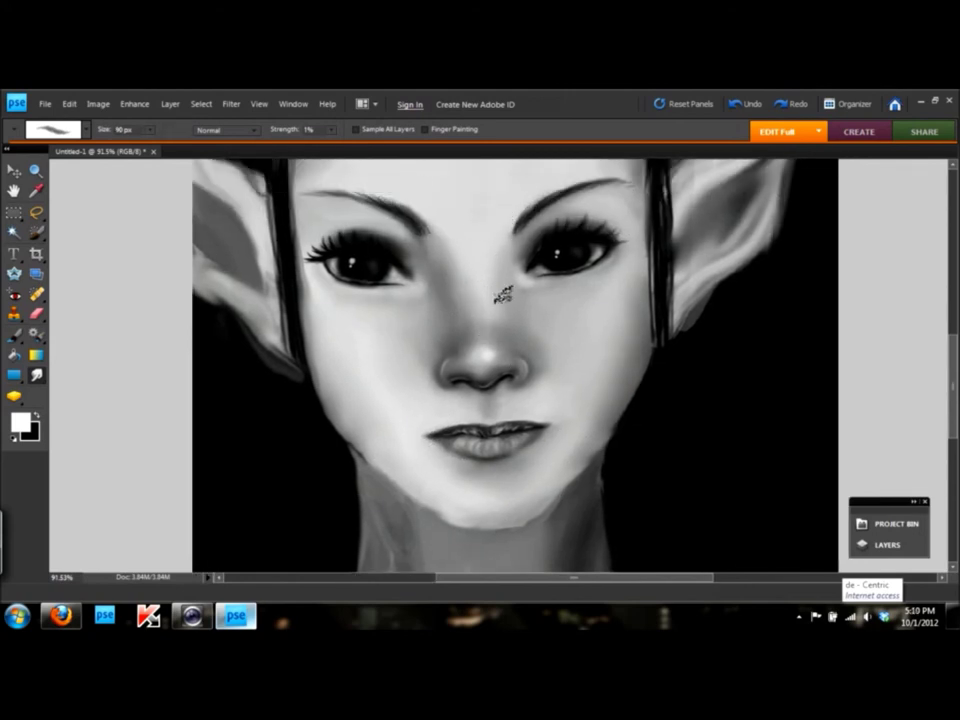
Return to the Smudge tool with a 9 px brush
key(b)
scroll(510, 354, down, 2)
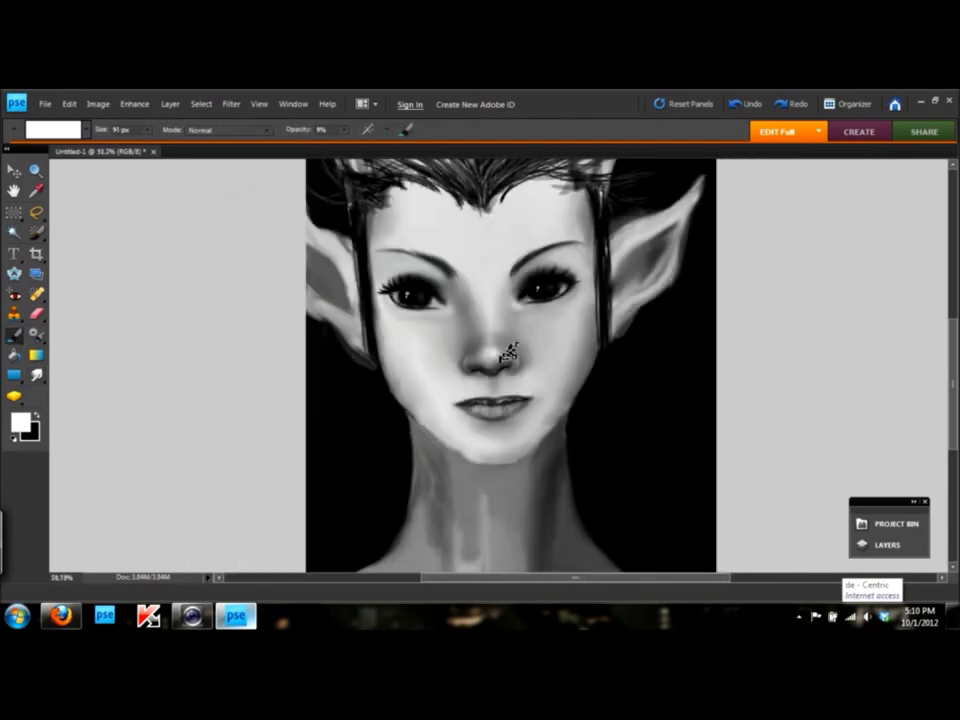
scroll(583, 316, up, 3)
scroll(479, 350, down, 3)
scroll(589, 429, up, 2)
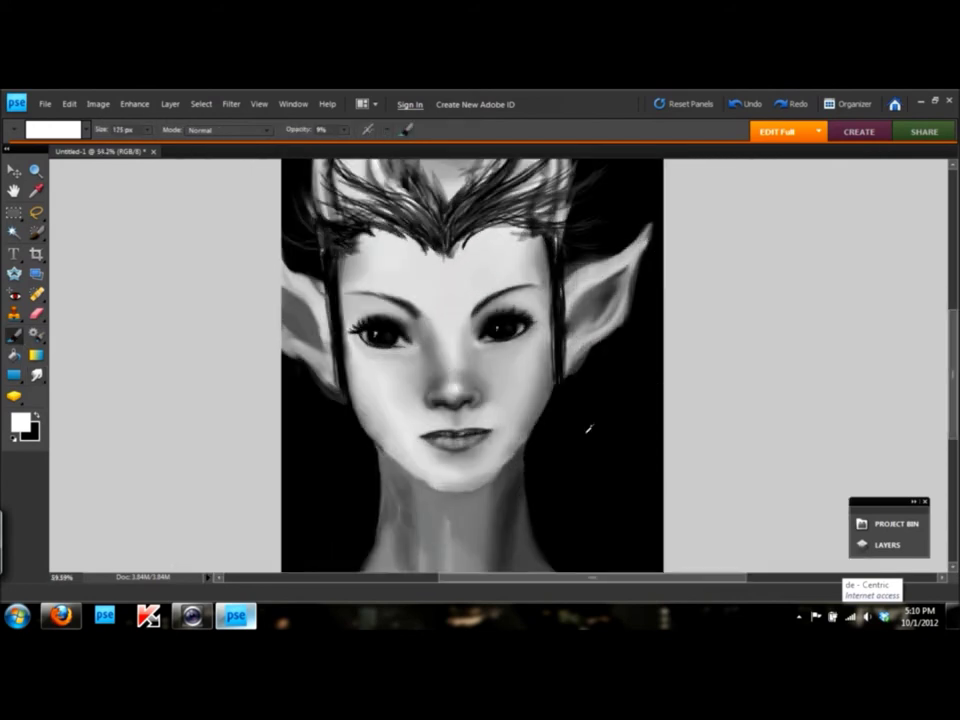
scroll(589, 429, up, 1)
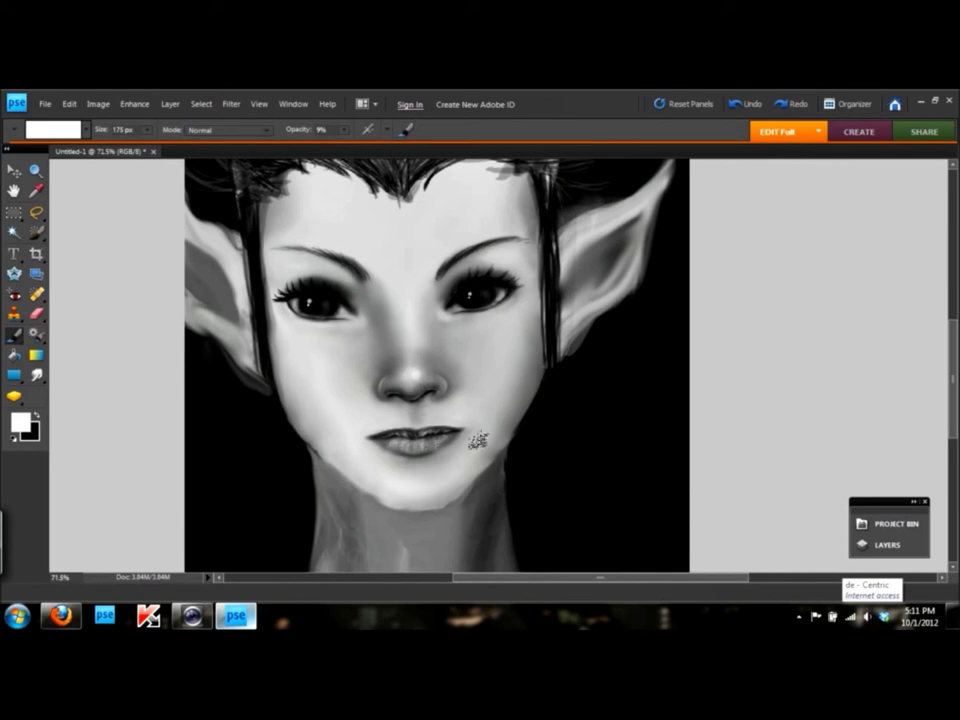
key(r)
click(85, 129)
double_click(81, 242)
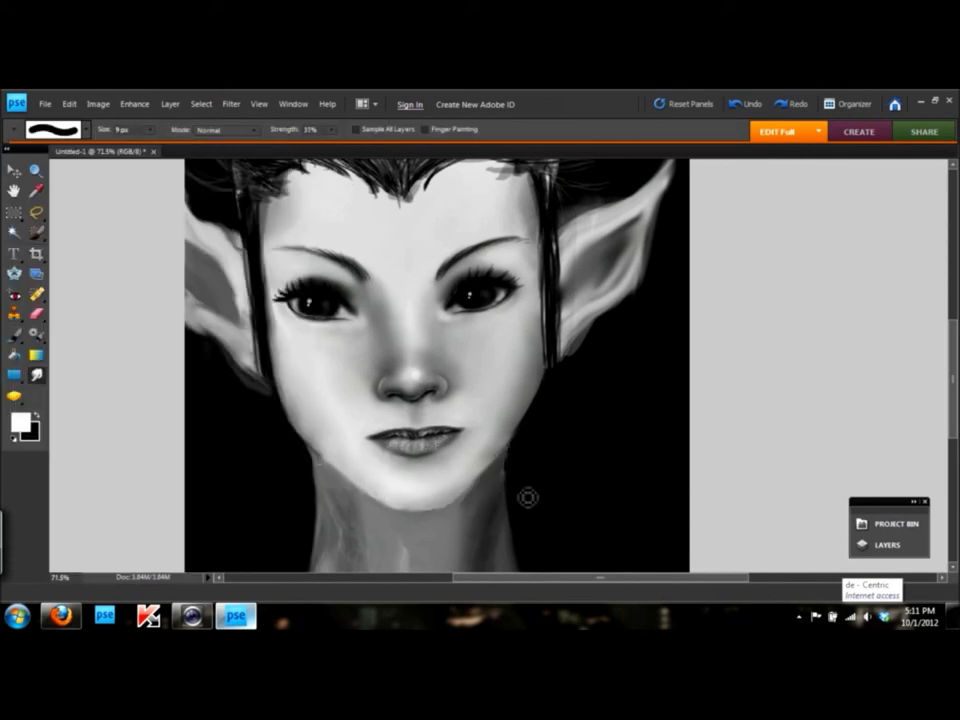
Switch back to the Brush tool with a 12 px brush tip
scroll(528, 497, down, 2)
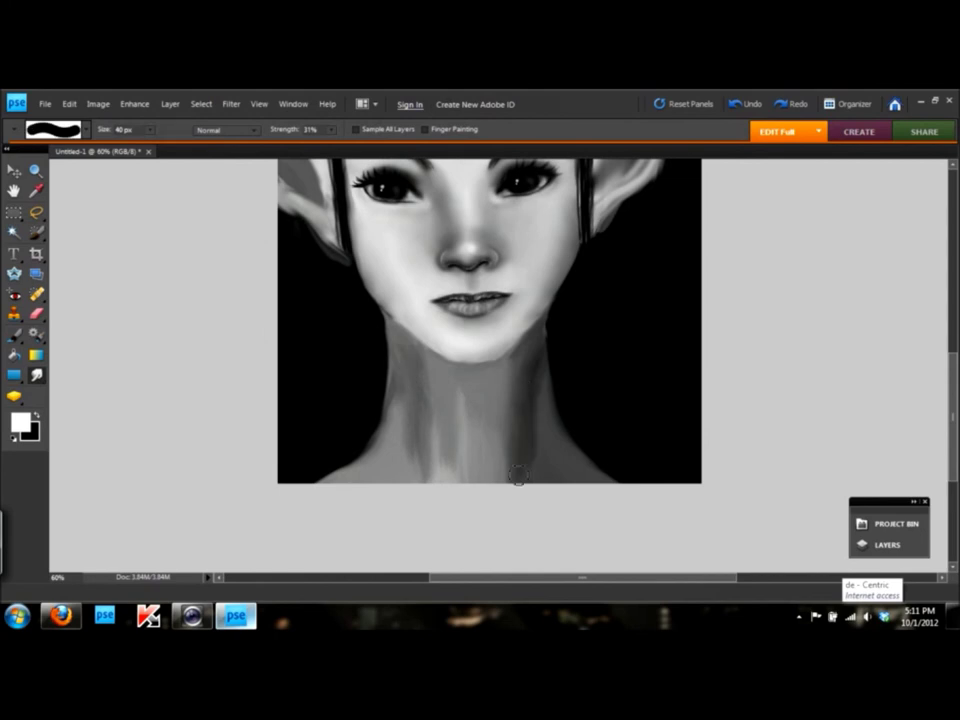
key(b)
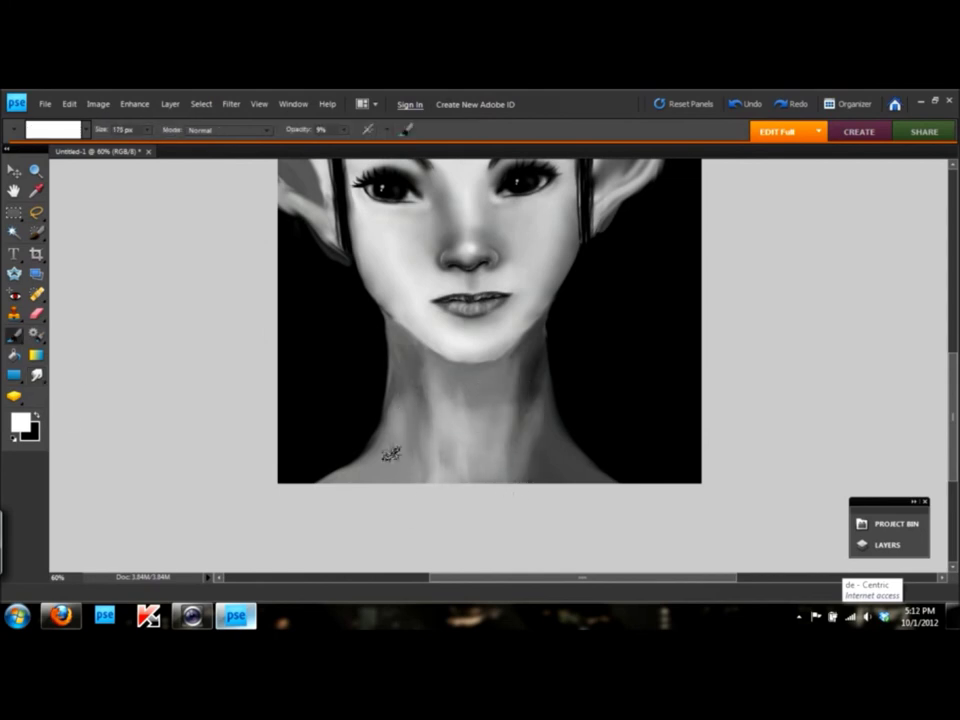
scroll(470, 480, down, 4)
scroll(452, 499, up, 3)
click(85, 129)
double_click(127, 242)
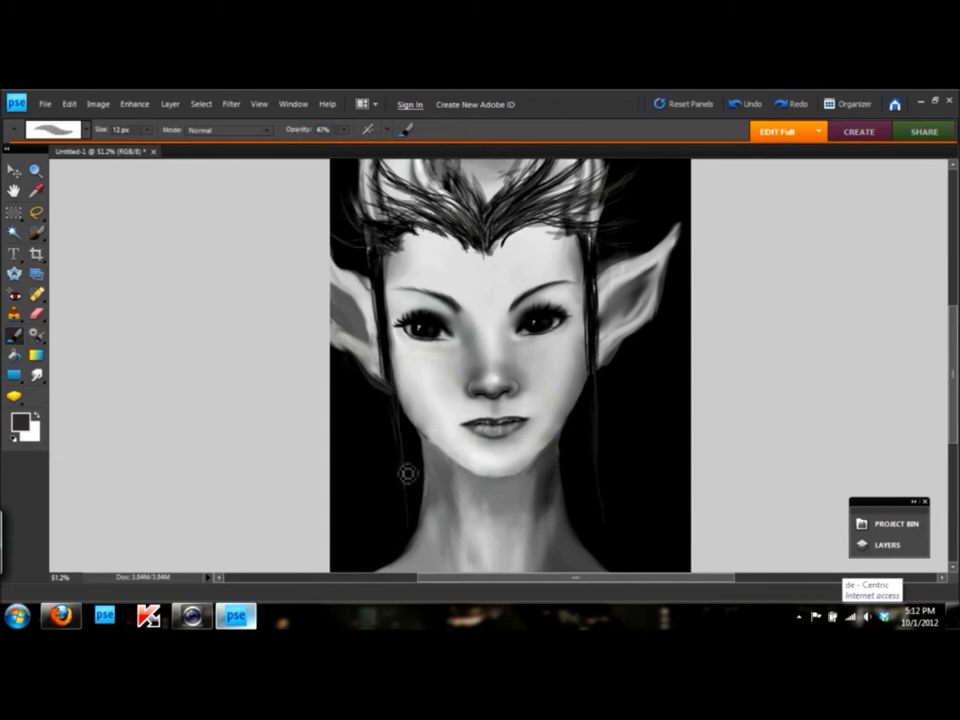
Paint dark strands into the hair crest, then enlarge the brush and drop opacity to 22%
scroll(600, 441, up, 1)
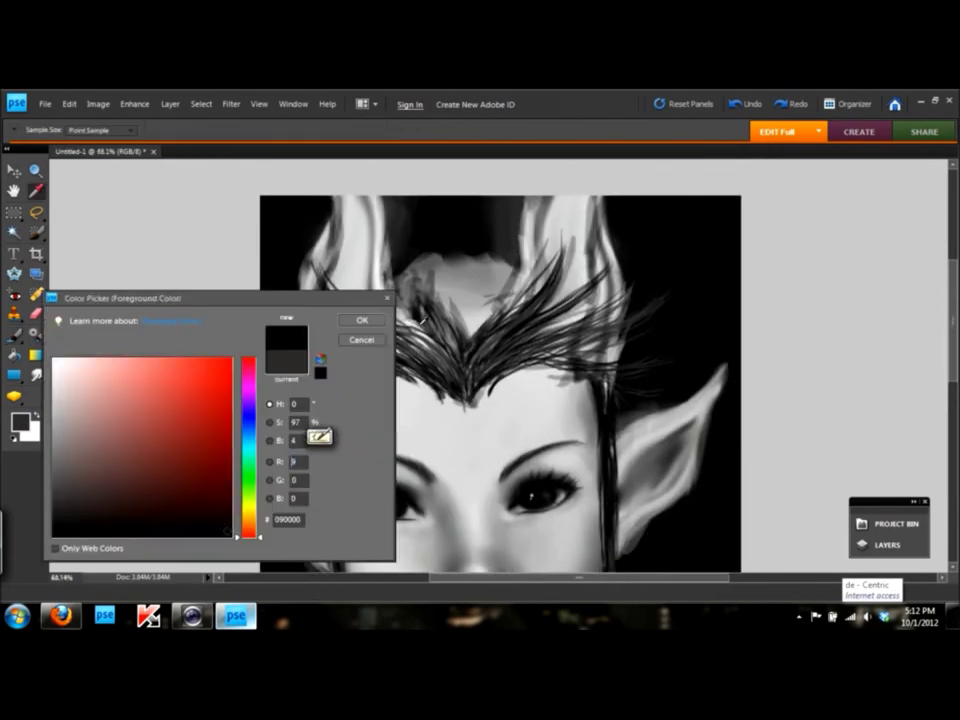
mouse_move(455, 287)
mouse_down()
mouse_move(430, 300)
mouse_move(497, 289)
mouse_move(470, 300)
mouse_up()
scroll(531, 392, down, 2)
scroll(531, 392, up, 1)
key(bracketright)
key(bracketright)
key(bracketright)
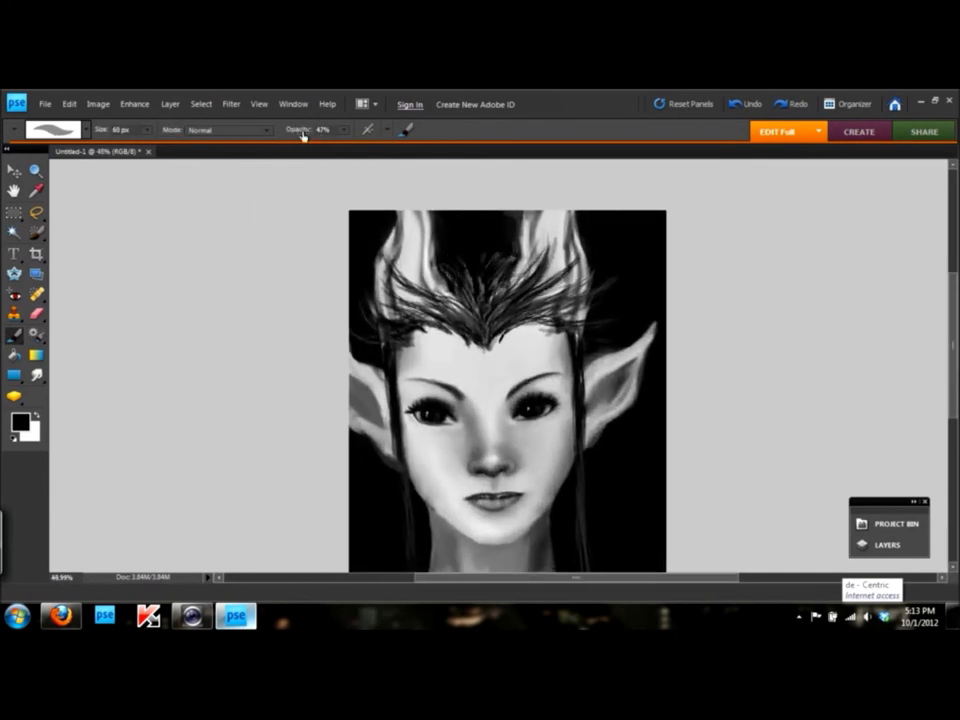
drag(302, 135, 276, 134)
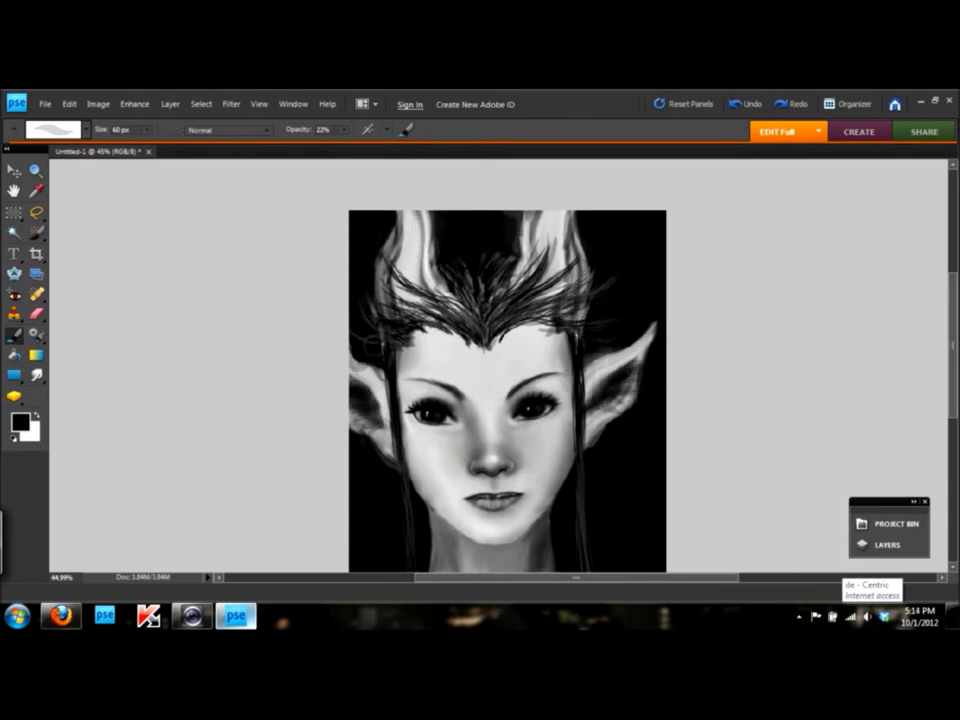
Zoom out, sample a colour from the painting, fit the image on screen and shrink the brush
key(ctrl+minus)
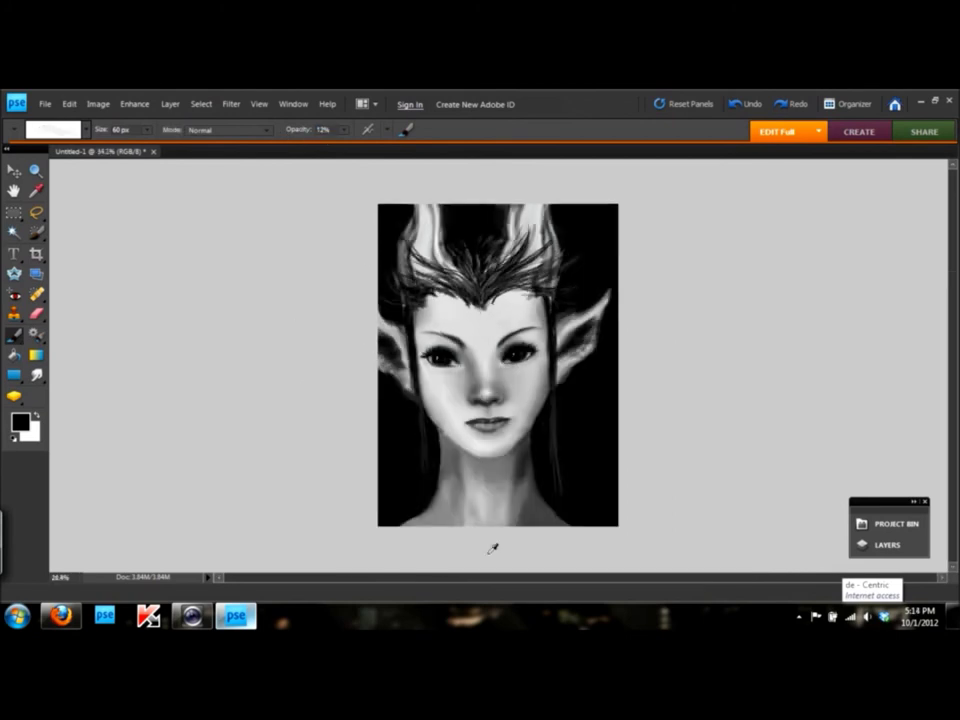
key(ctrl+minus)
click(30, 432)
click(360, 317)
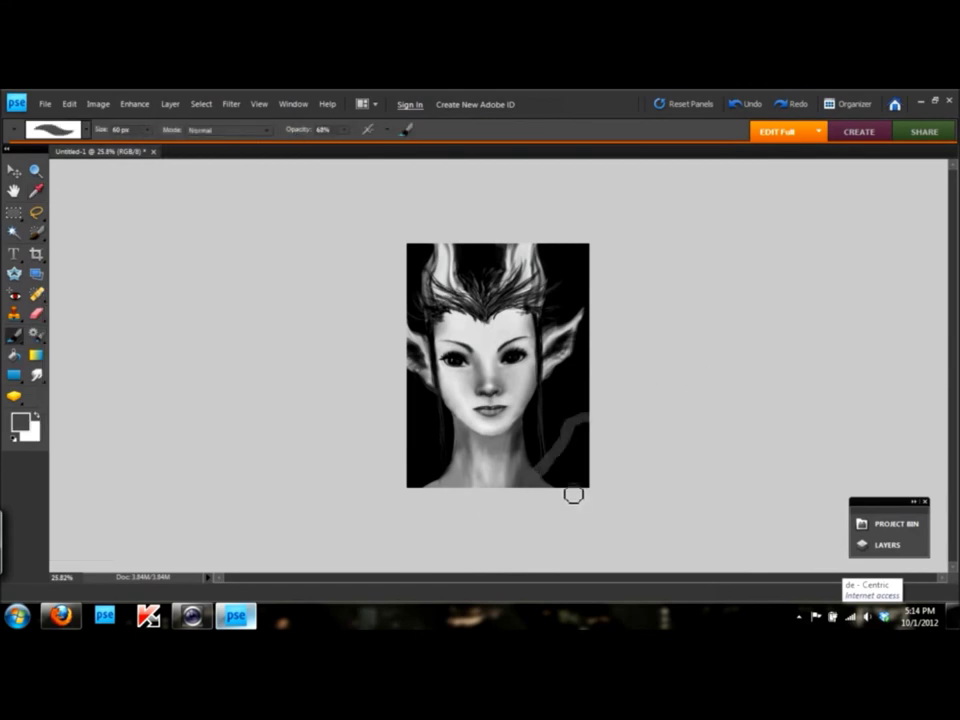
key(ctrl+0)
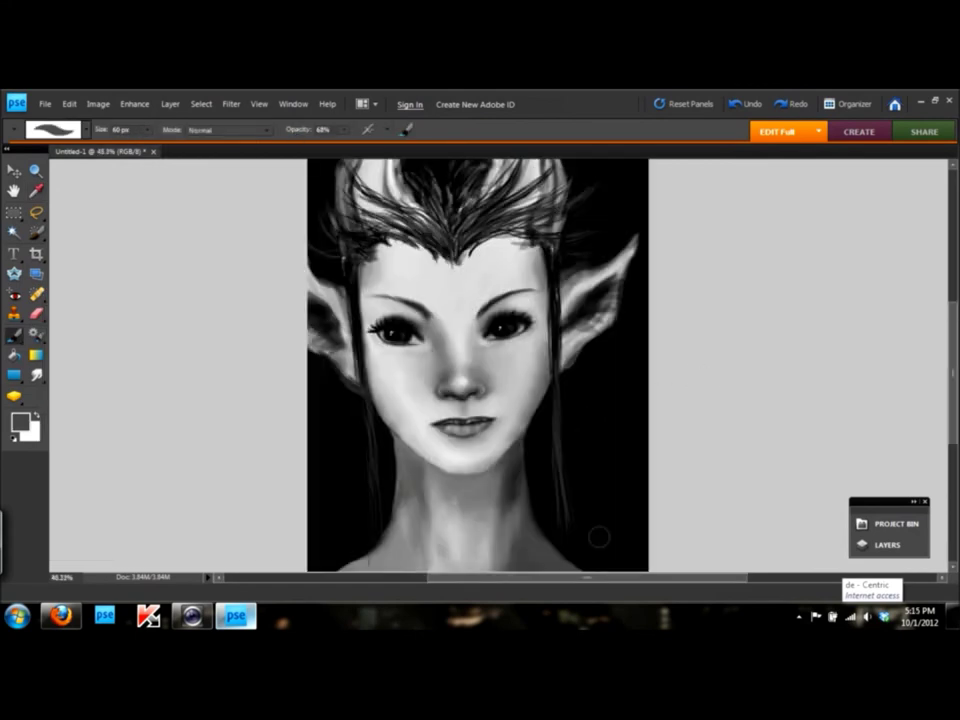
scroll(598, 537, down, 3)
key(bracketleft)
key(bracketleft)
key(bracketleft)
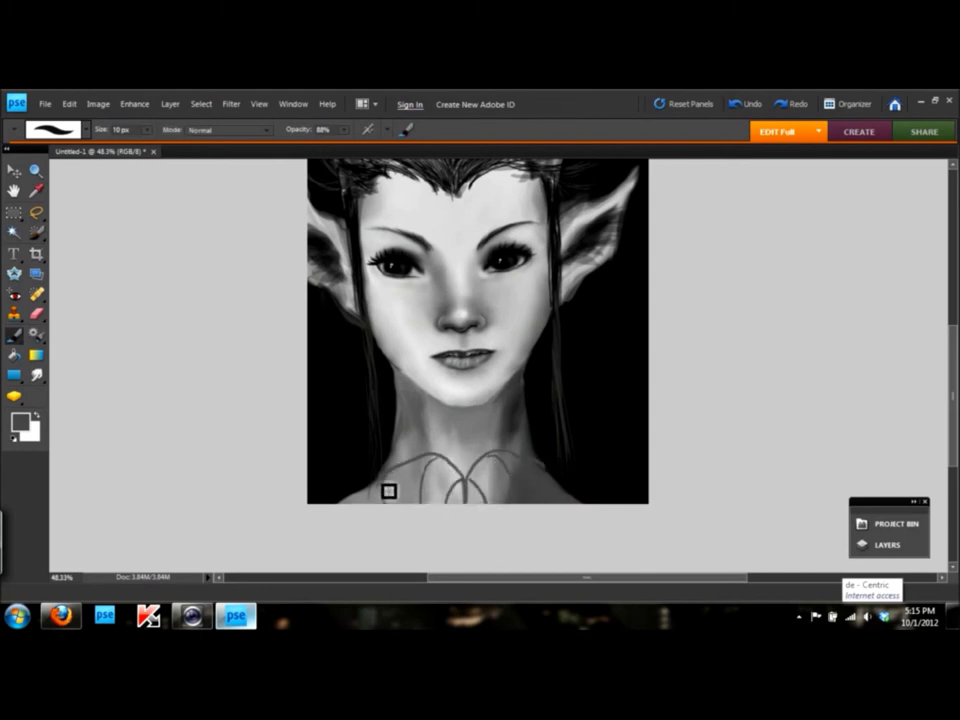
Reset to black and use a finer brush to loop collar lines around the neck base
key(d)
scroll(515, 515, up, 5)
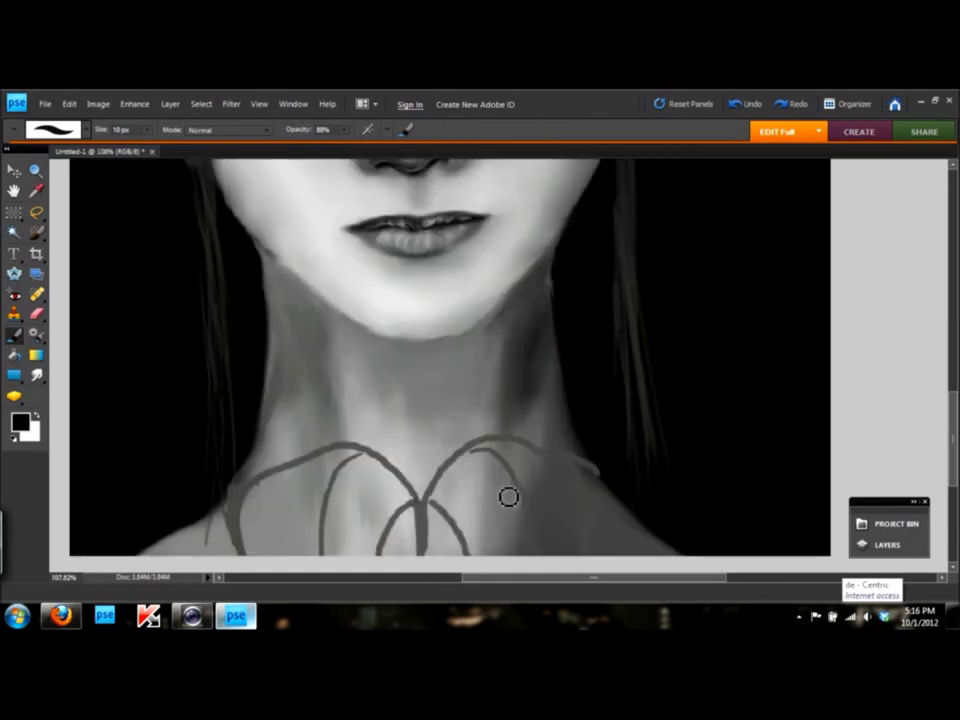
scroll(508, 497, down, 2)
key(bracketleft)
key(bracketleft)
key(bracketleft)
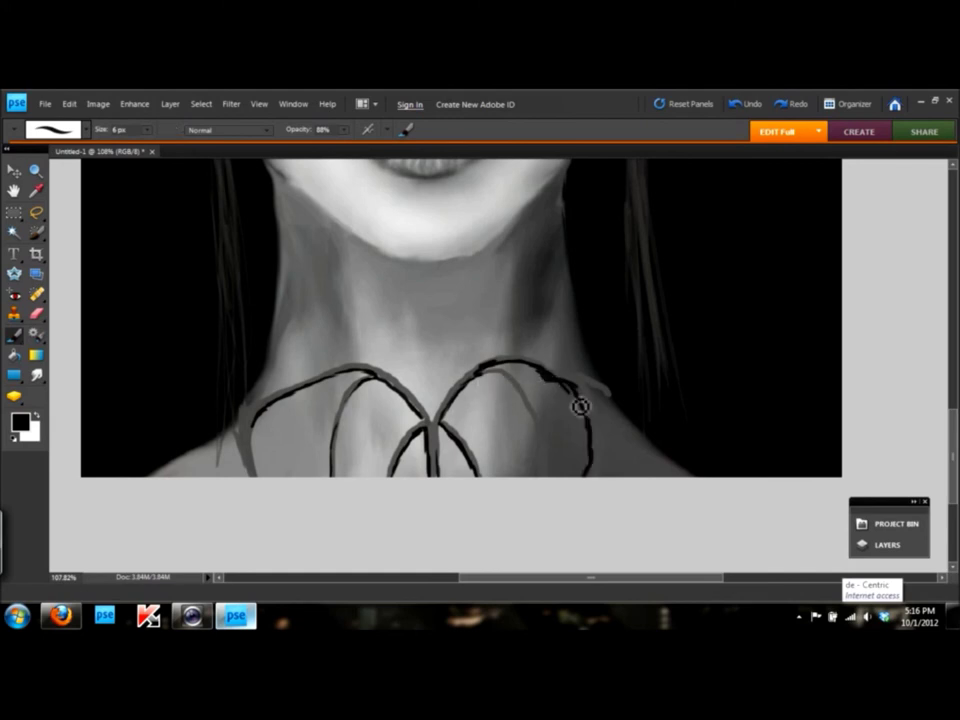
scroll(536, 417, down, 3)
scroll(538, 405, down, 1)
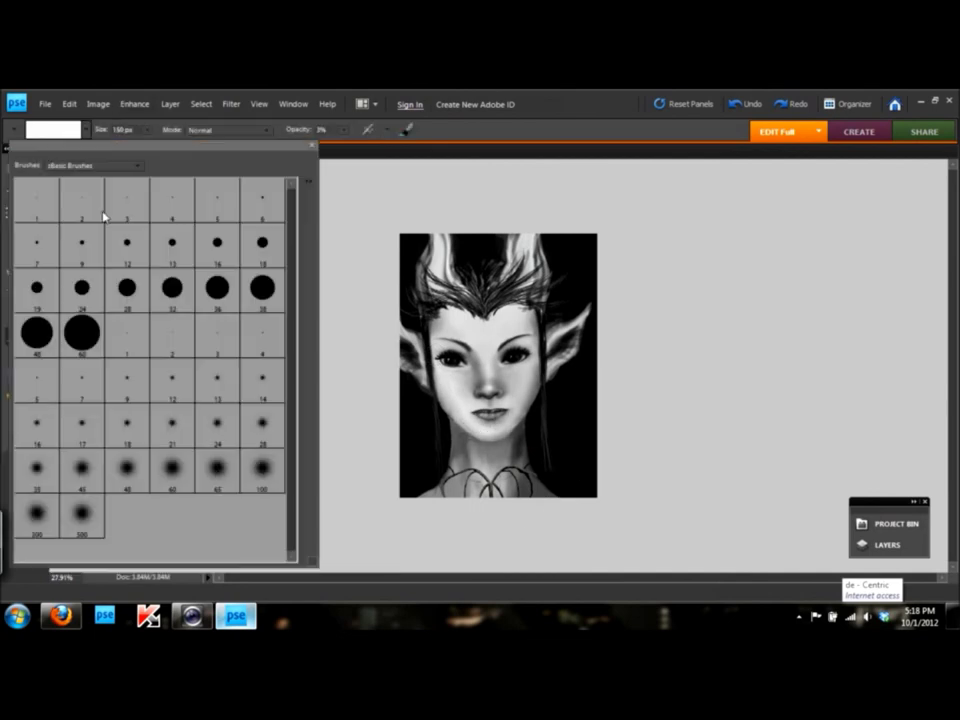
scroll(400, 430, right, 5)
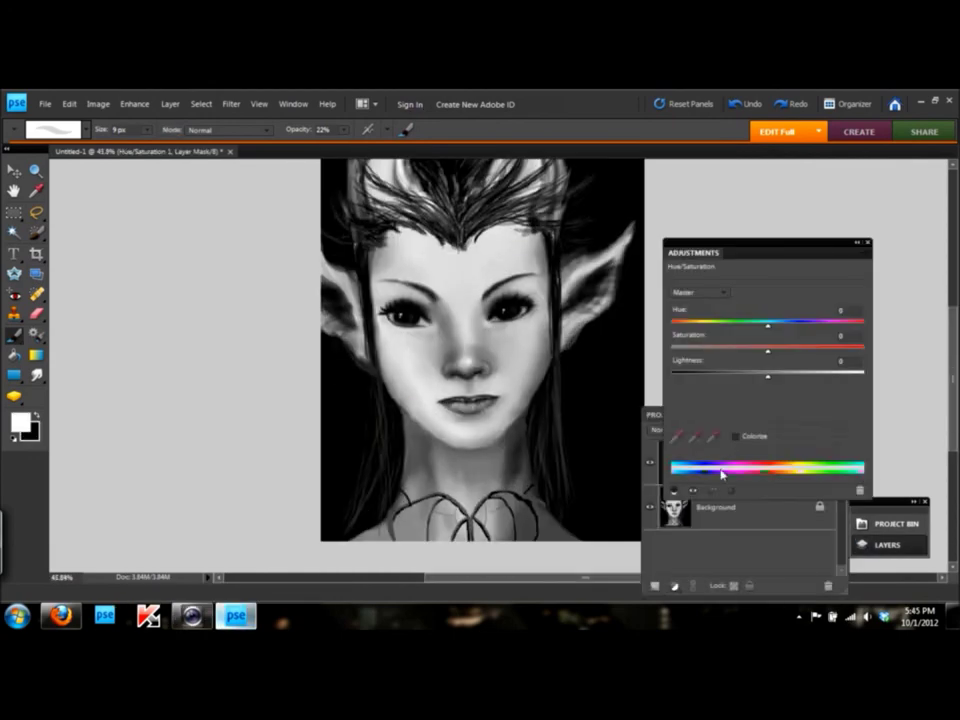
Colorize the skin pale green, paint it onto the face, and adjust the hair tint's green strength
click(736, 436)
mouse_move(683, 330)
mouse_down()
mouse_move(740, 322)
mouse_move(753, 348)
mouse_move(731, 326)
mouse_up()
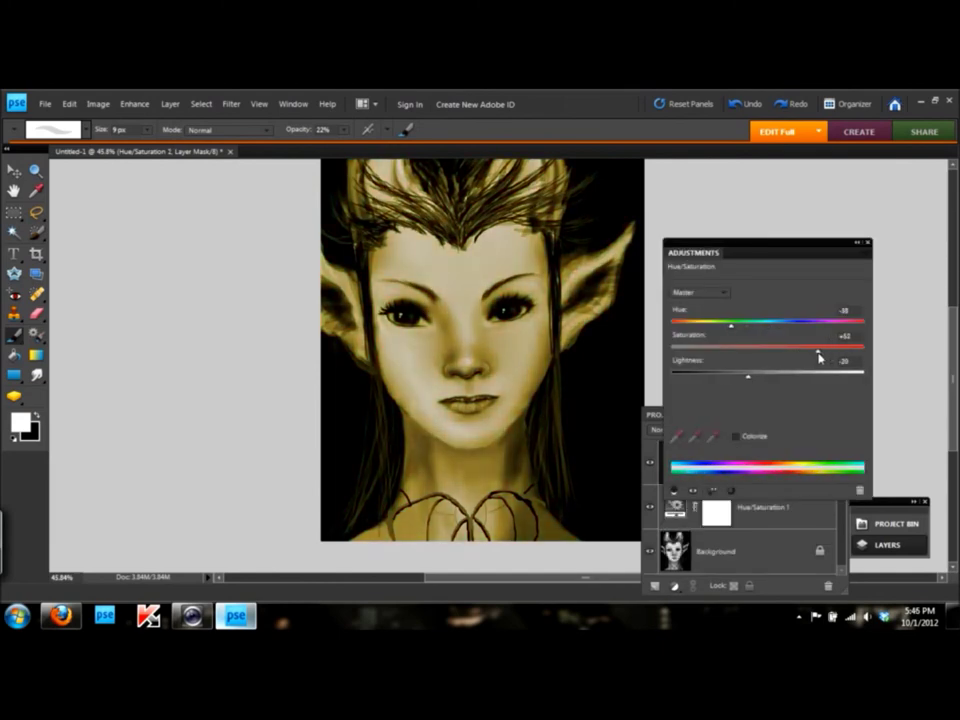
drag(439, 386, 396, 332)
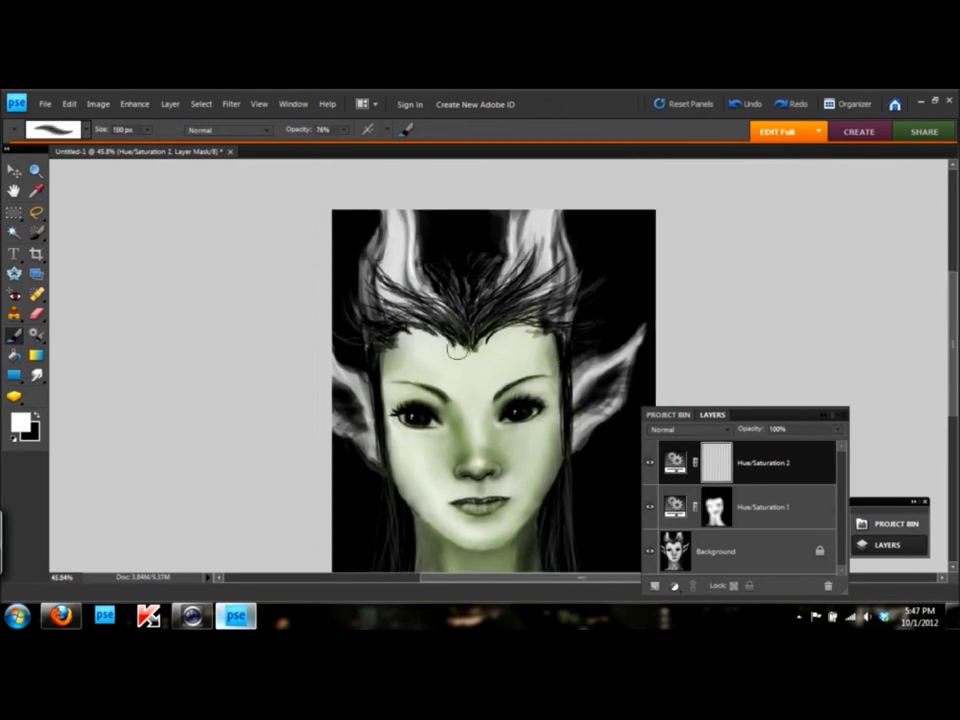
double_click(675, 462)
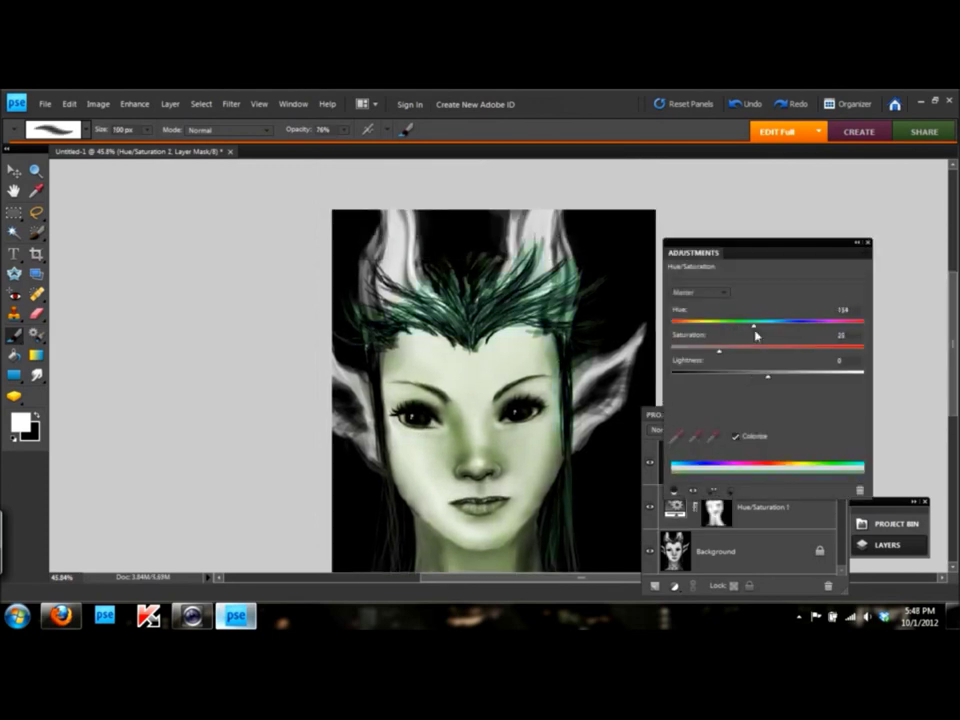
drag(747, 338, 735, 340)
click(869, 243)
key(x)
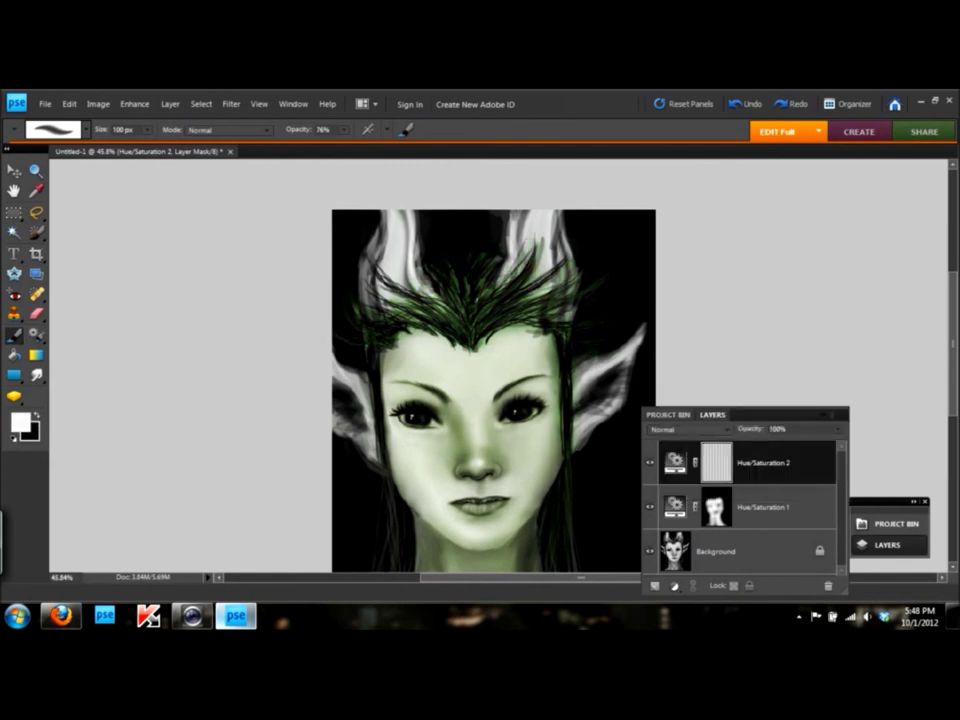
Bring the neck into view and set up black mask painting at 10% opacity on the tint layers
click(770, 507)
drag(586, 282, 609, 230)
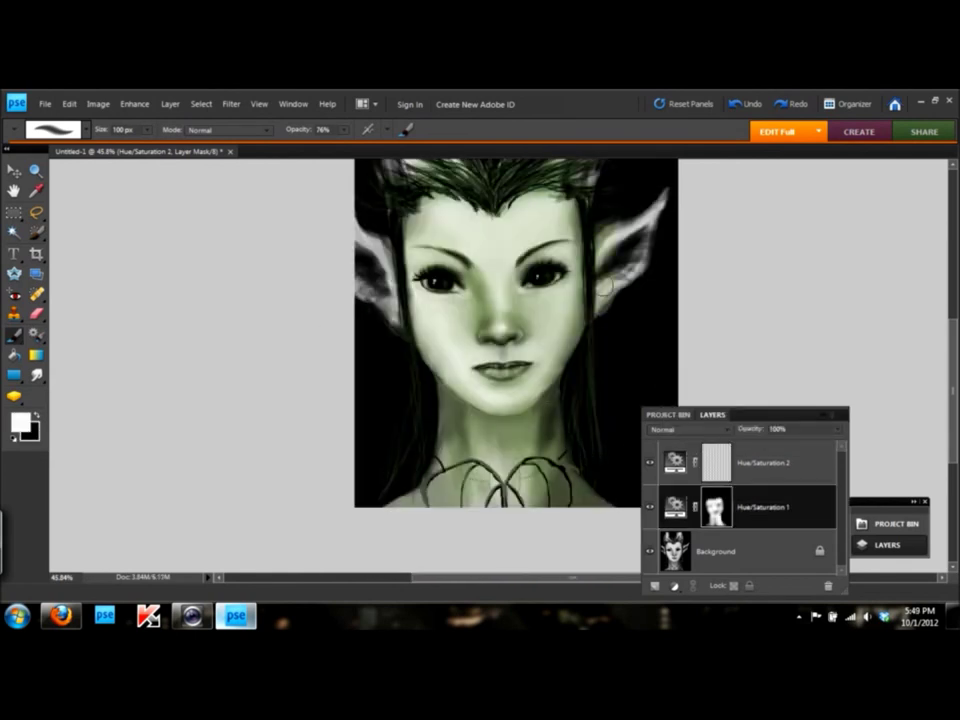
scroll(611, 431, down, 3)
scroll(611, 431, up, 3)
key(alt+bracketright)
scroll(507, 418, up, 2)
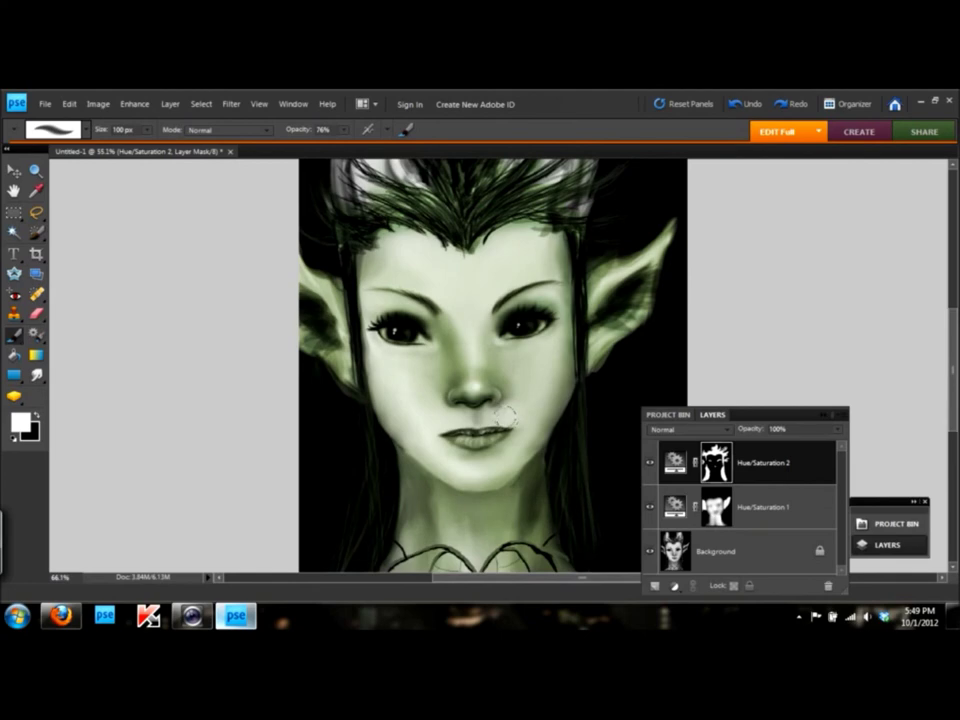
scroll(507, 418, up, 1)
key(1)
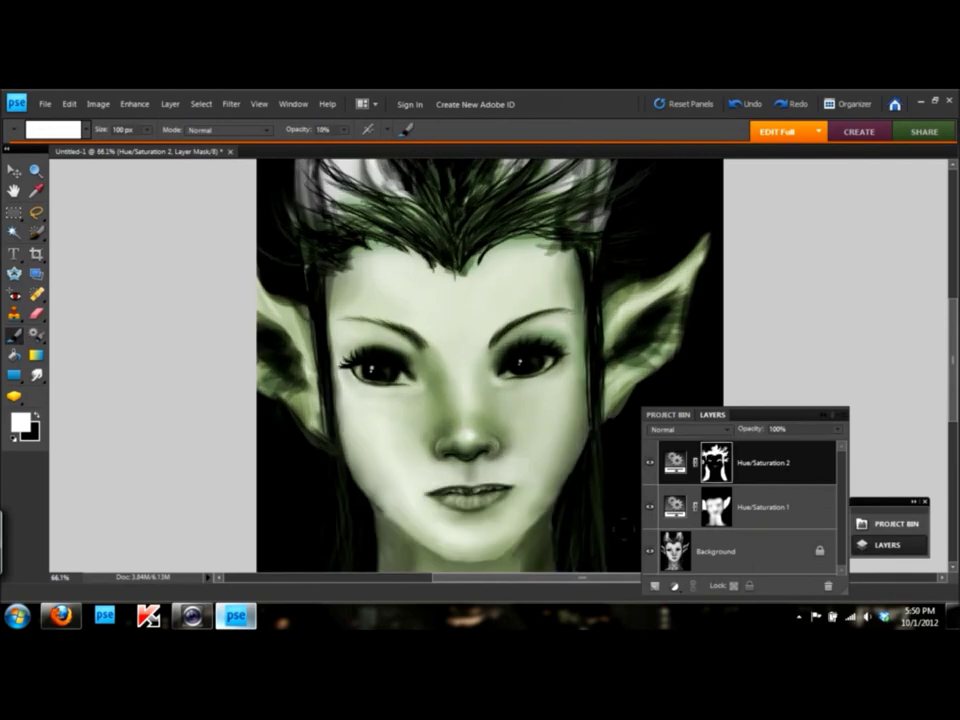
scroll(642, 536, down, 3)
Add a gold Colorize Hue/Saturation layer, invert its mask and paint it onto the horns
click(674, 586)
click(706, 497)
drag(690, 310, 705, 310)
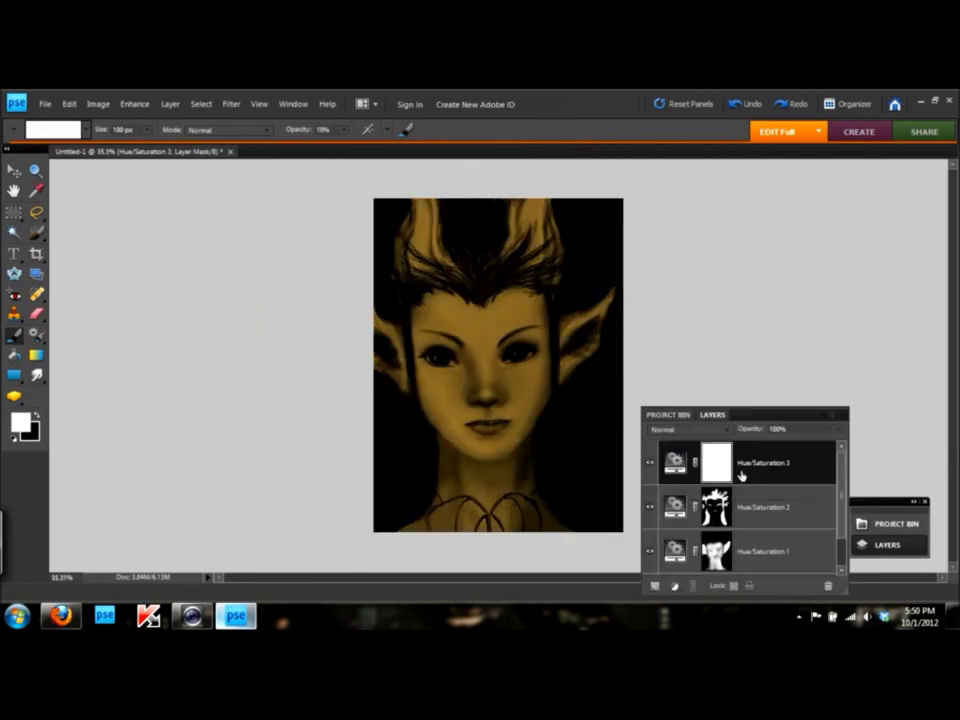
key(ctrl+i)
drag(410, 245, 425, 205)
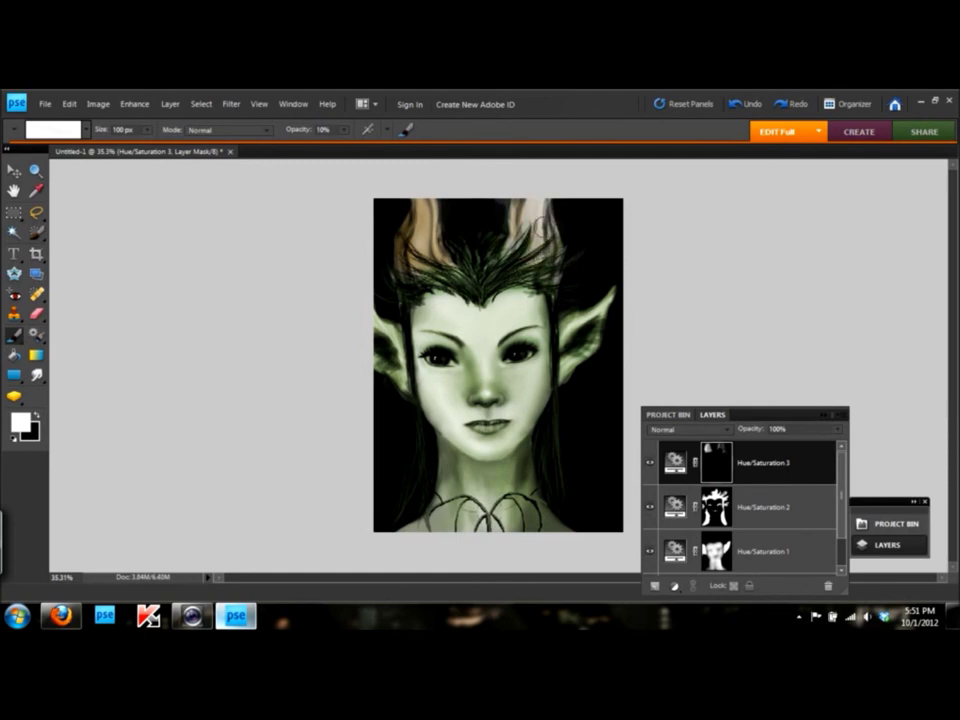
Adjust the gold tint's hue and add another Hue/Saturation tint layer
double_click(675, 462)
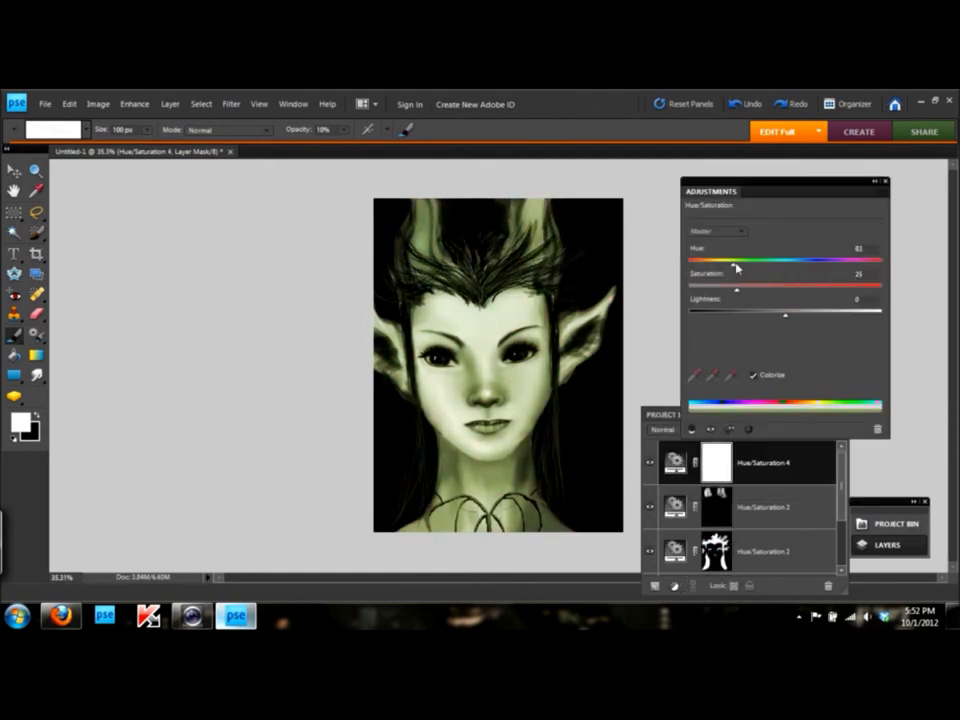
drag(735, 253, 818, 253)
click(69, 103)
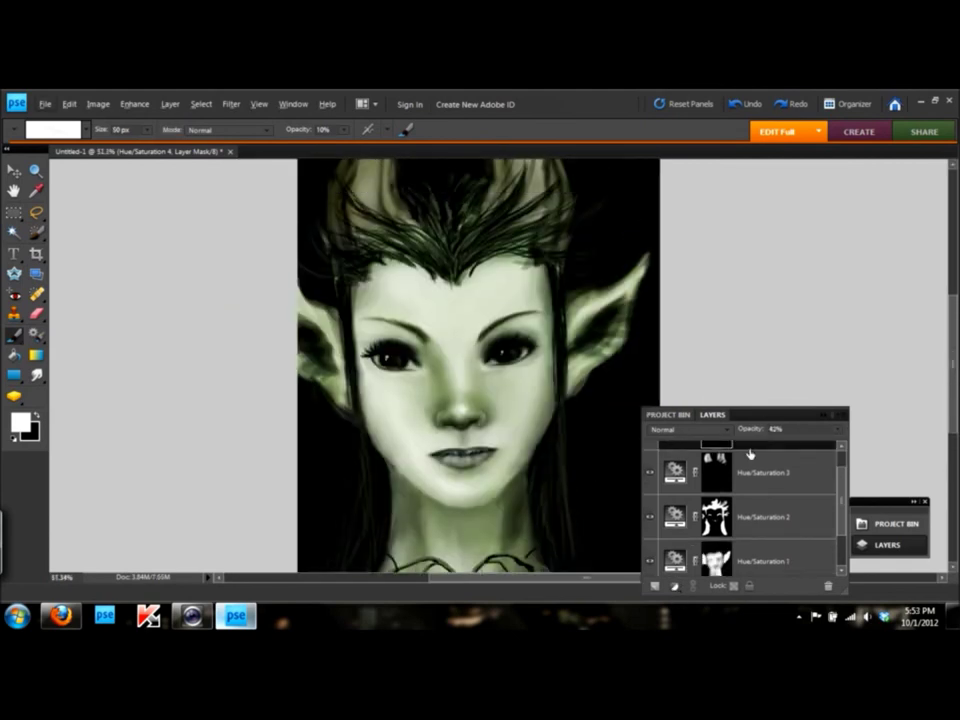
double_click(719, 445)
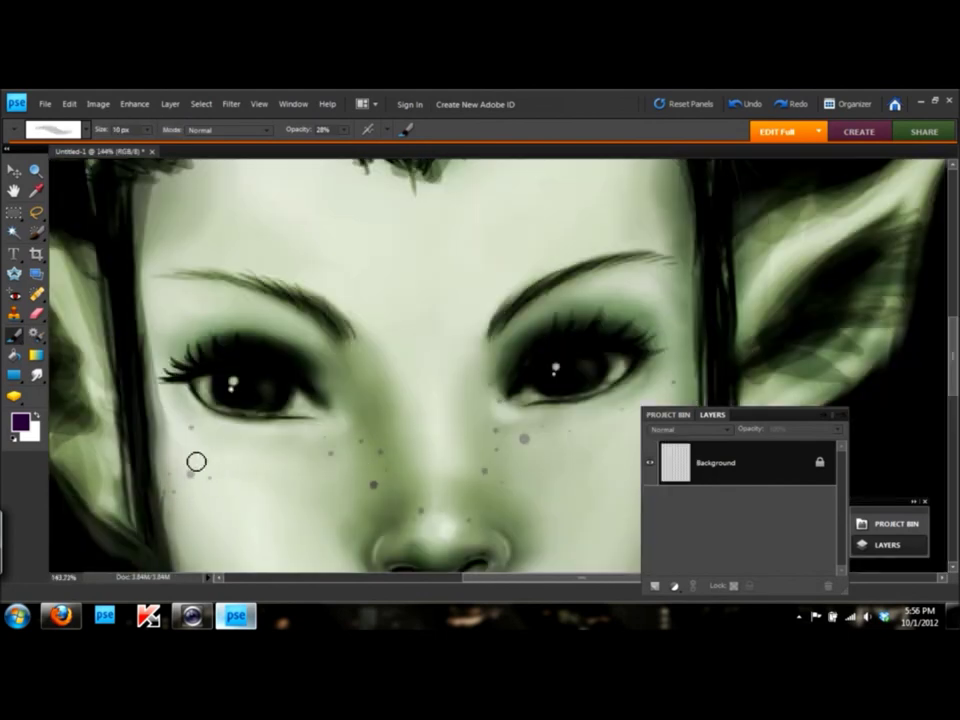
Scroll the canvas to bring the elf's cheeks into view for freckles
scroll(190, 463, down, 3)
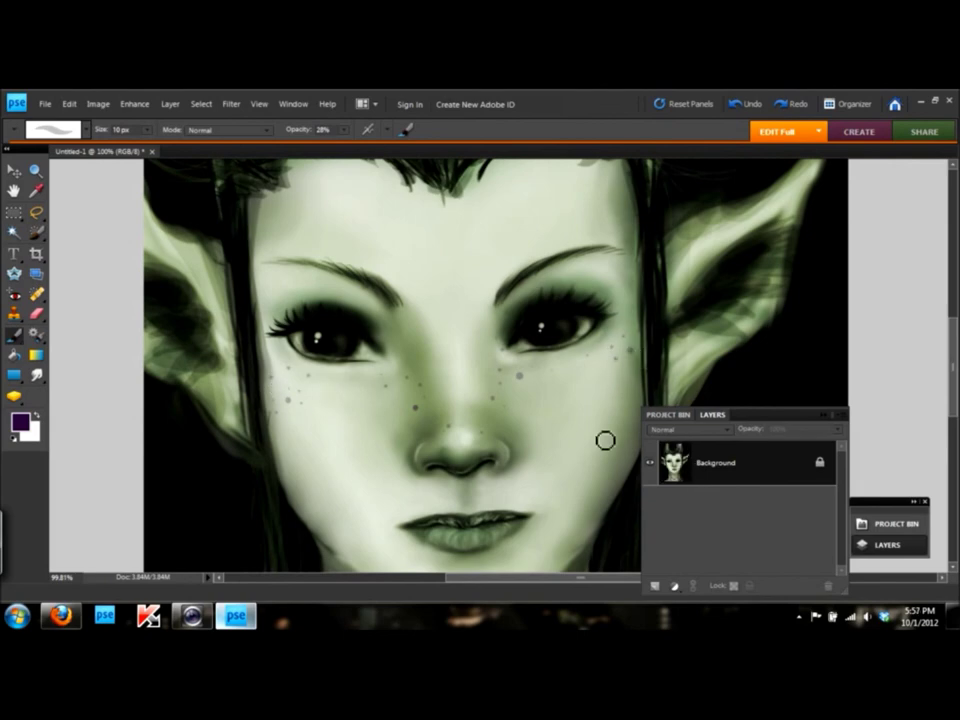